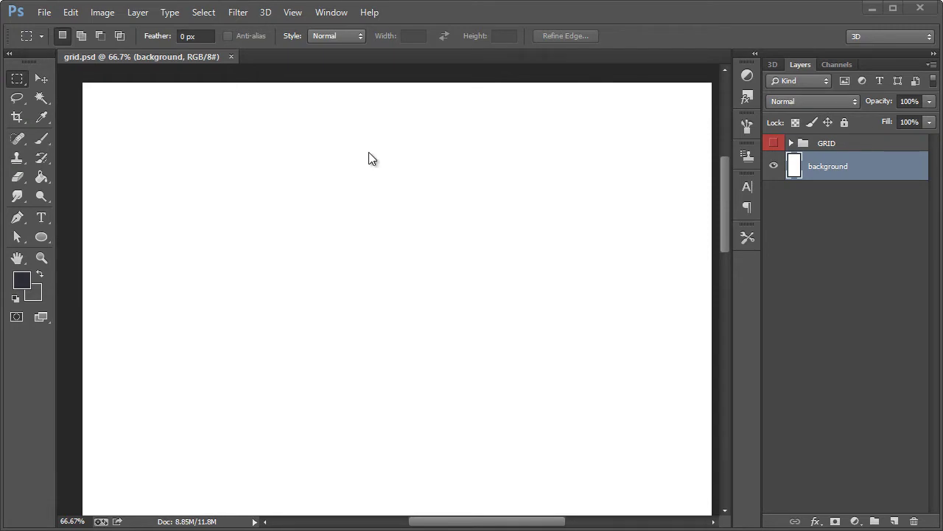
Preview the column layout by showing the GRID group, and leave the group hidden
{"action": "left_click", "coordinate": [773, 143]}
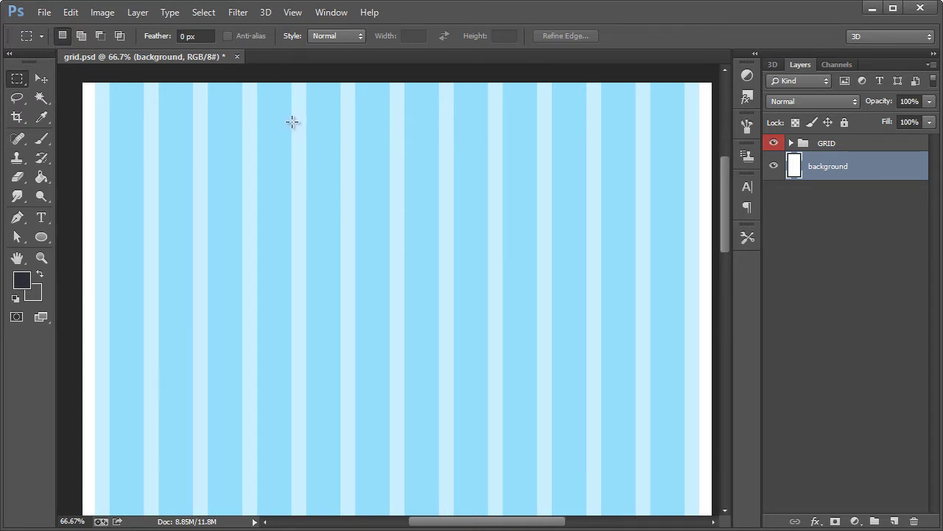
{"action": "left_click", "coordinate": [774, 144]}
{"action": "left_click", "coordinate": [774, 143]}
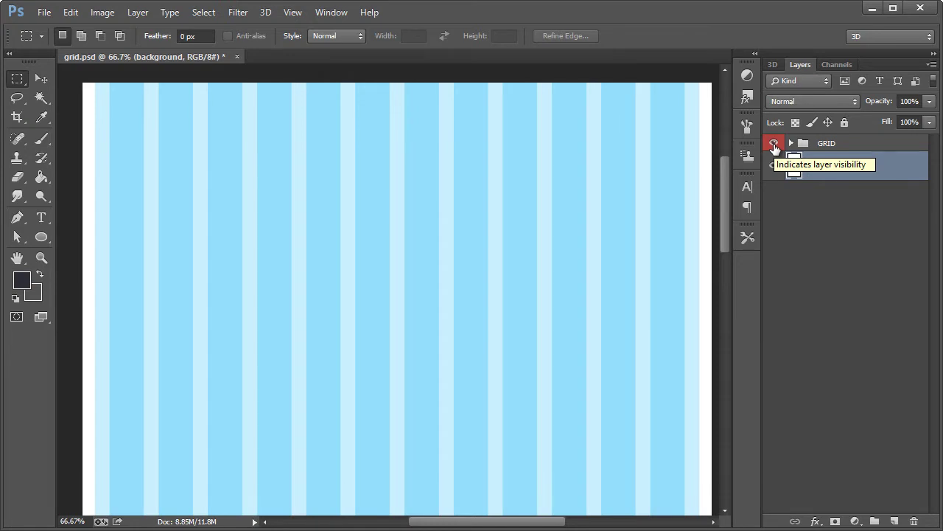
{"action": "left_click", "coordinate": [774, 145]}
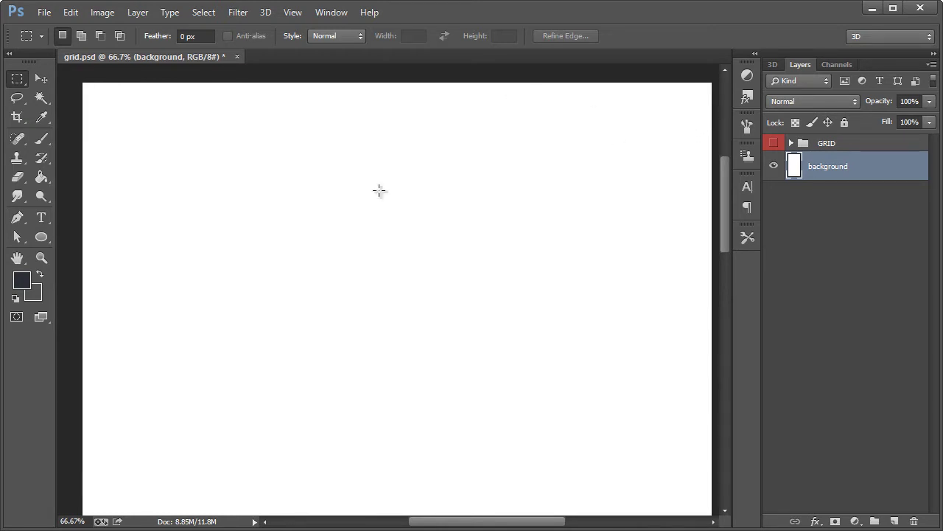
Draw a dark header rectangle about 1291 by 78 px across the full top edge of the page
{"action": "left_click", "coordinate": [42, 218]}
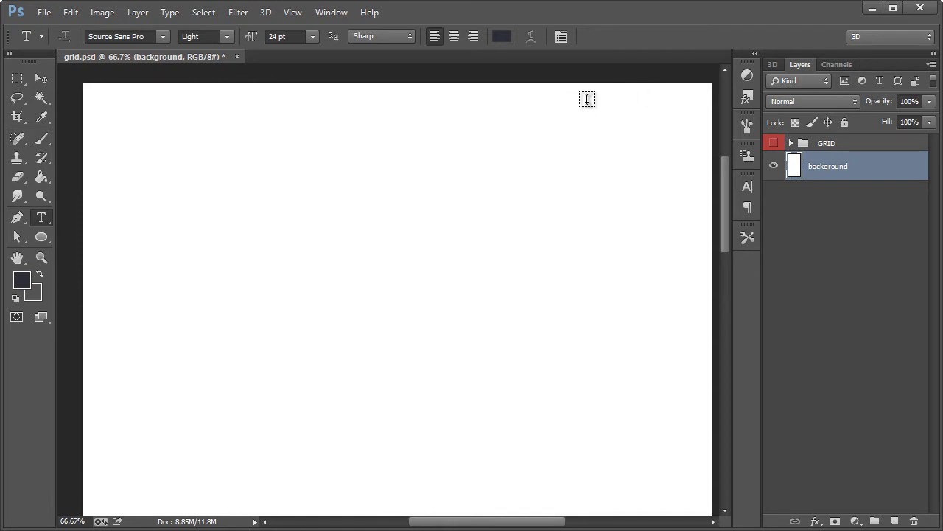
{"action": "left_click", "coordinate": [42, 236]}
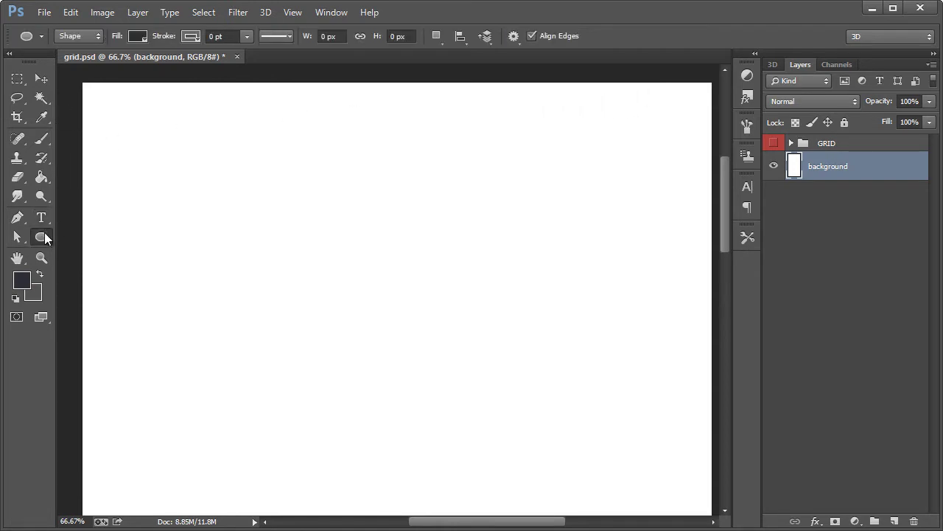
{"action": "right_click", "coordinate": [45, 234]}
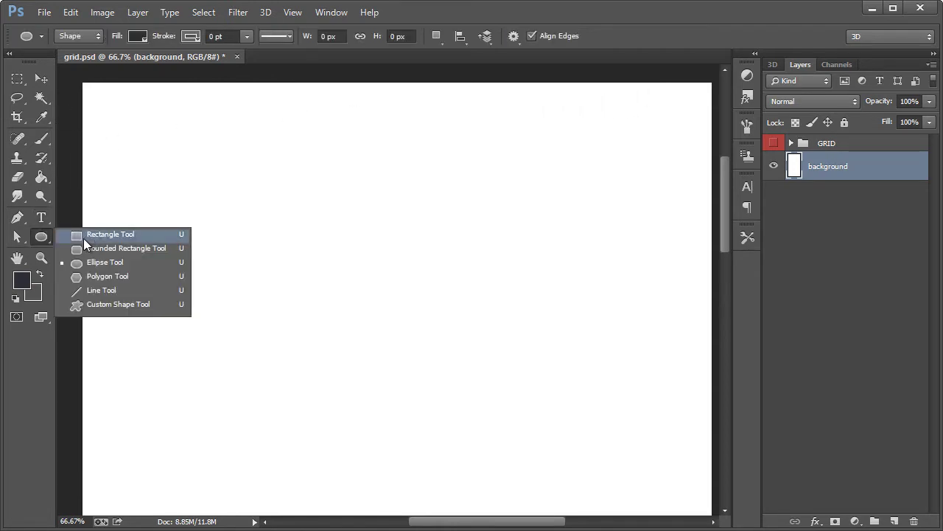
{"action": "left_click", "coordinate": [84, 236]}
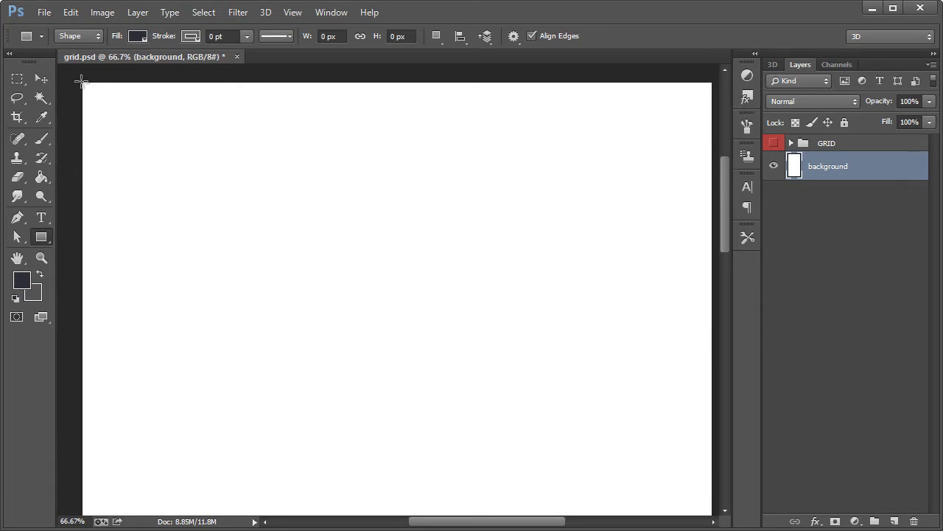
{"action": "left_click_drag", "start_coordinate": [80, 80], "coordinate": [715, 117]}
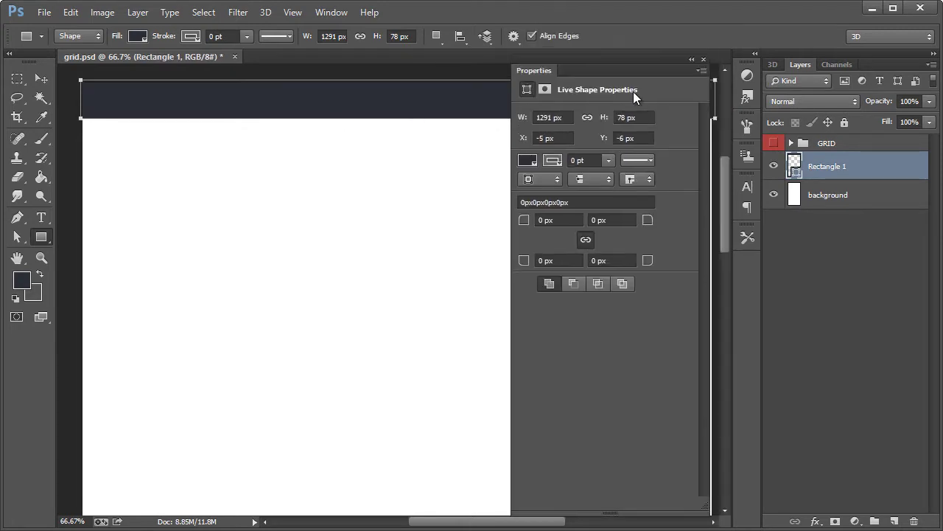
{"action": "left_click_drag", "start_coordinate": [633, 91], "coordinate": [707, 72]}
{"action": "left_click", "coordinate": [707, 71]}
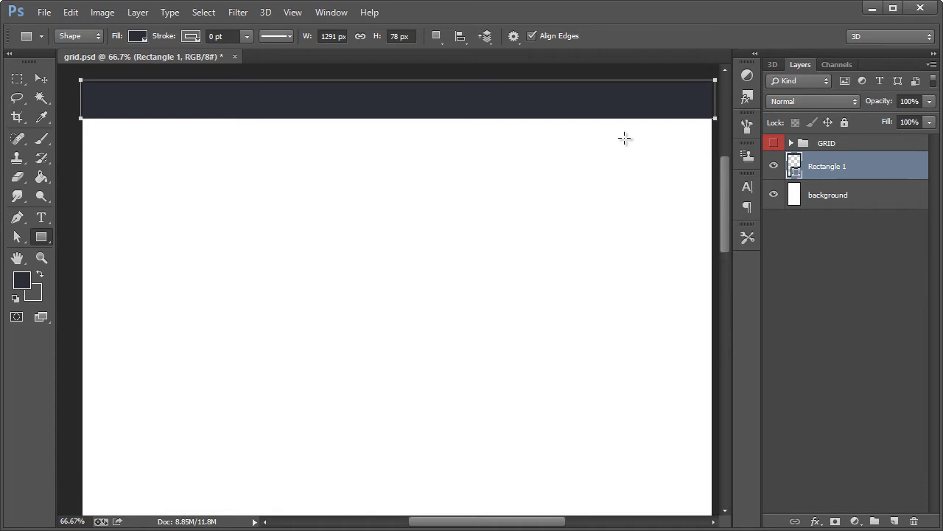
Rename the rectangle's layer as Header
{"action": "double_click", "coordinate": [839, 167]}
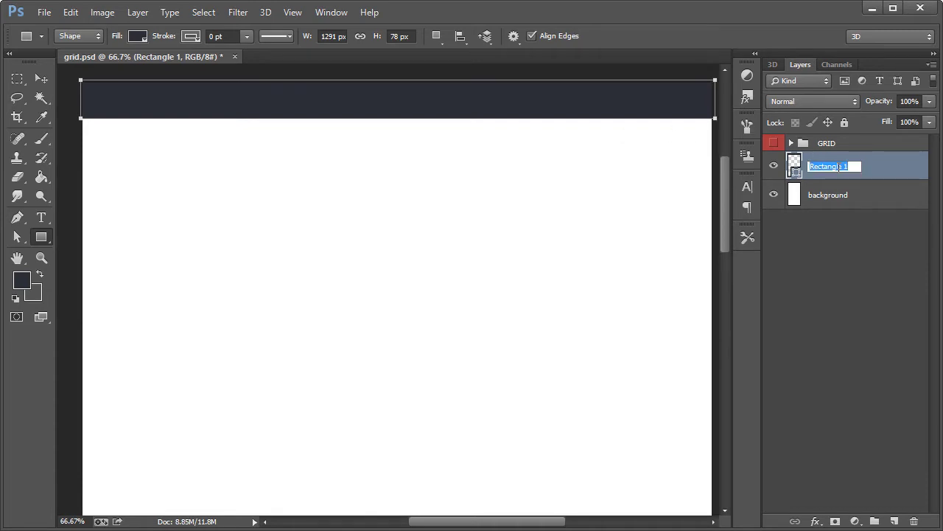
{"action": "type", "text": "Header"}
{"action": "key", "text": "Return"}
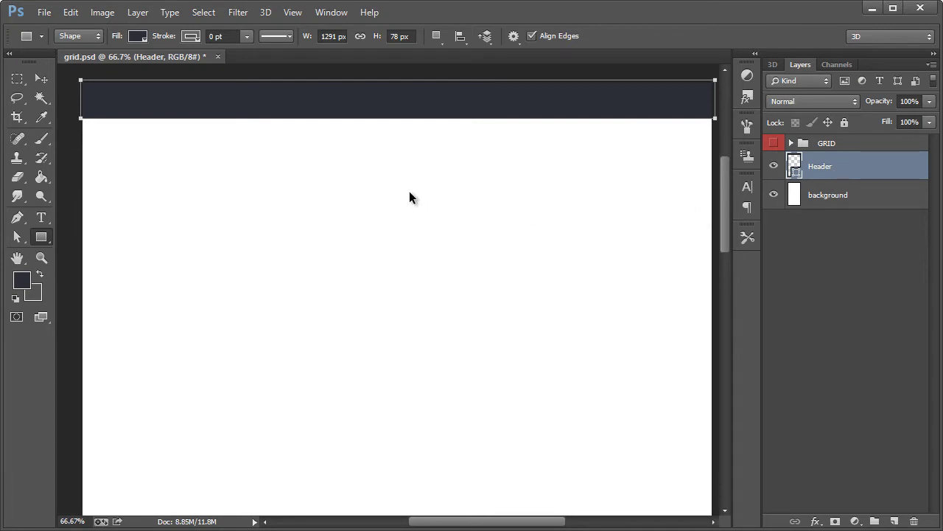
Turn on the guides and document grid, and hide all extras, including the shape outline
{"action": "key", "text": "ctrl+;"}
{"action": "key", "text": "ctrl+'"}
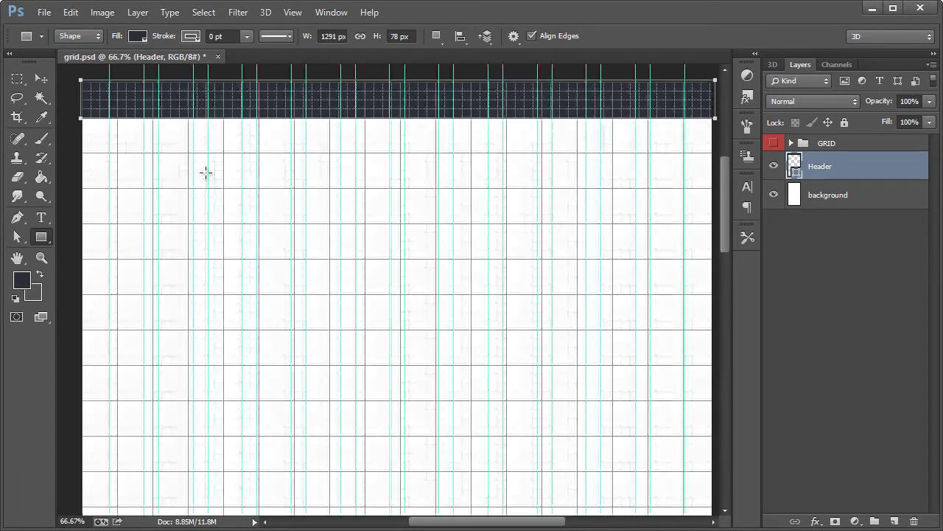
{"action": "key", "text": "ctrl+h"}
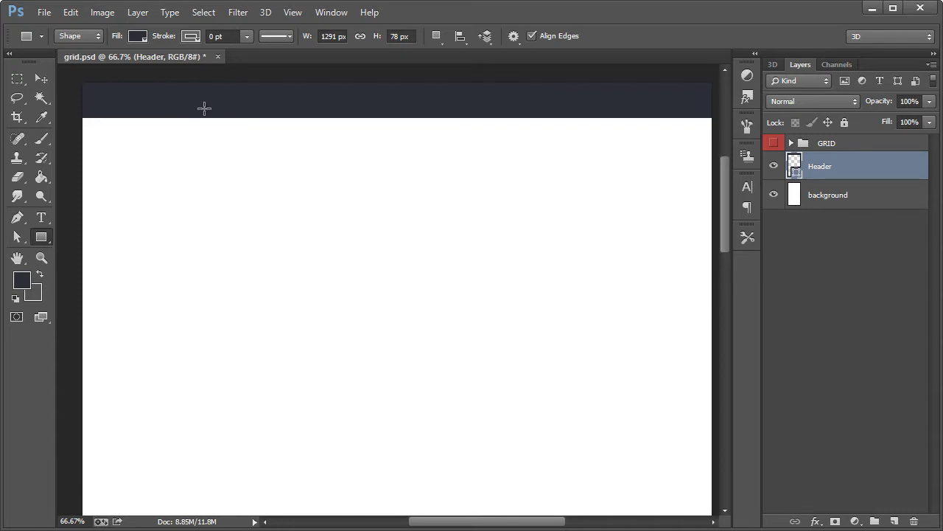
Check the foreground colour's hex code in the Color Picker without changing it
{"action": "left_click", "coordinate": [21, 280]}
{"action": "left_click_drag", "start_coordinate": [534, 146], "coordinate": [267, 140]}
{"action": "left_click", "coordinate": [460, 364]}
{"action": "left_click_drag", "start_coordinate": [459, 364], "coordinate": [435, 364]}
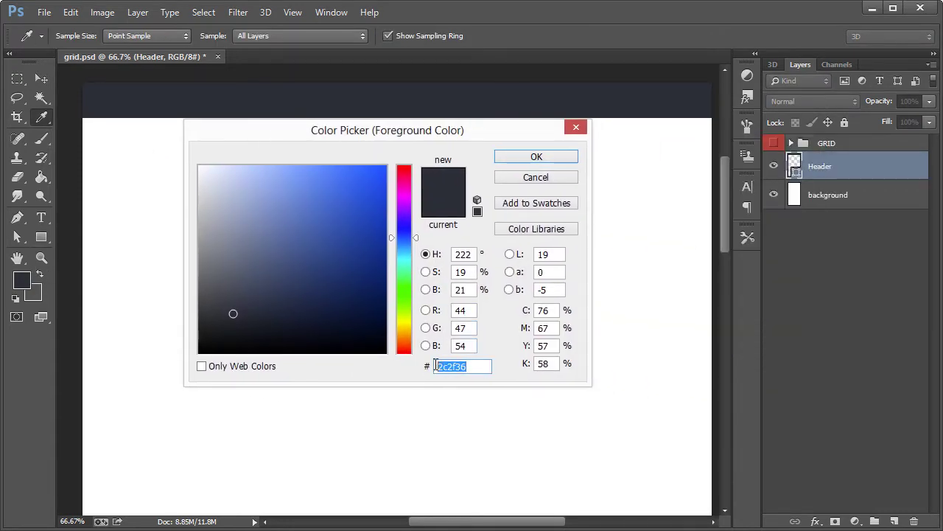
{"action": "left_click", "coordinate": [440, 366]}
{"action": "left_click", "coordinate": [536, 178]}
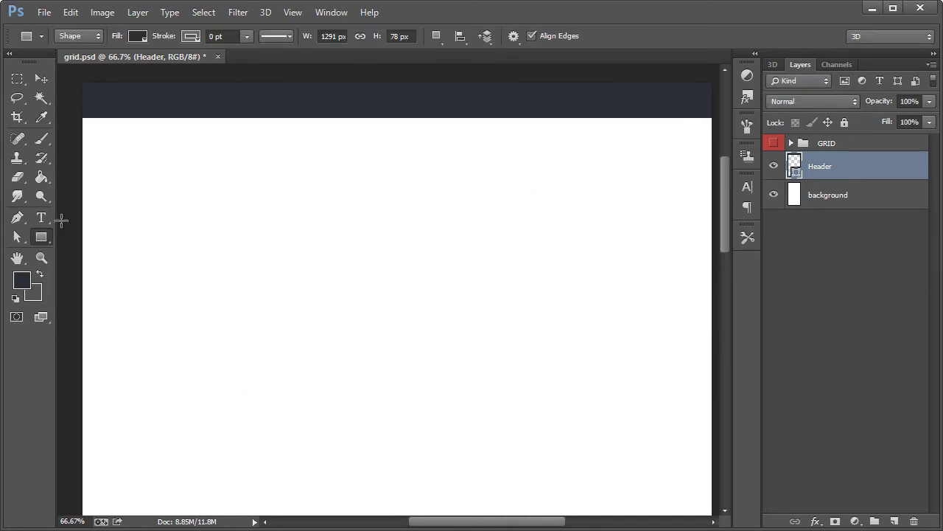
Show the GRID group and add a centred 24 pt Source Sans Pro Light text box reading PURECLOUDHOST across the header's columns
{"action": "left_click", "coordinate": [42, 219]}
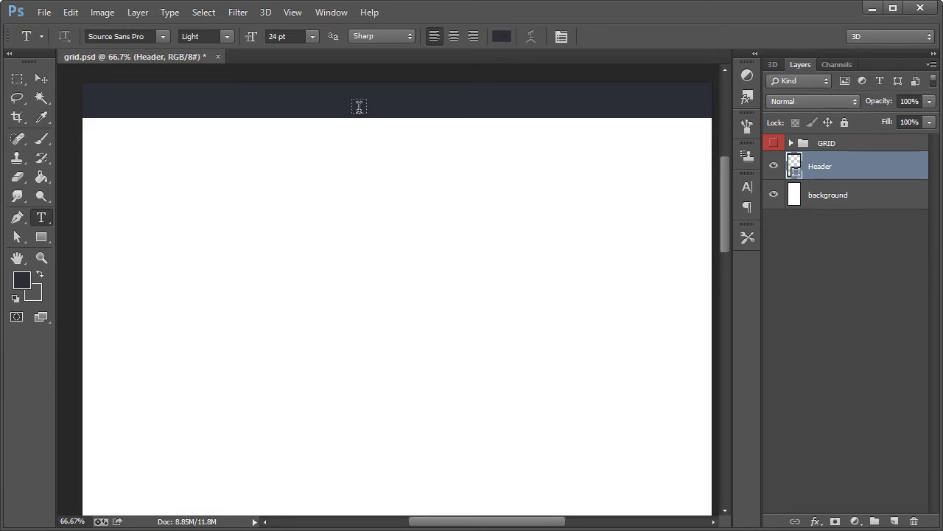
{"action": "left_click", "coordinate": [774, 145]}
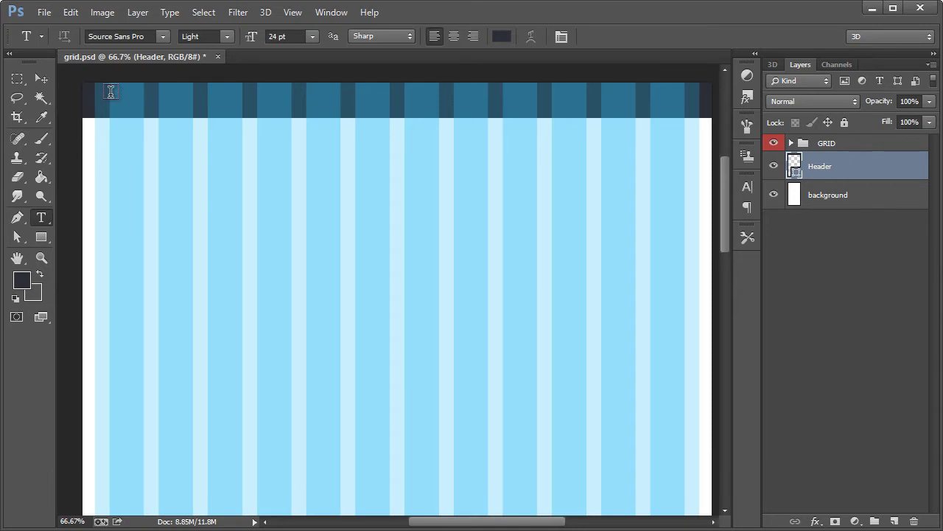
{"action": "left_click_drag", "start_coordinate": [111, 92], "coordinate": [264, 99]}
{"action": "left_click_drag", "start_coordinate": [455, 36], "coordinate": [683, 225]}
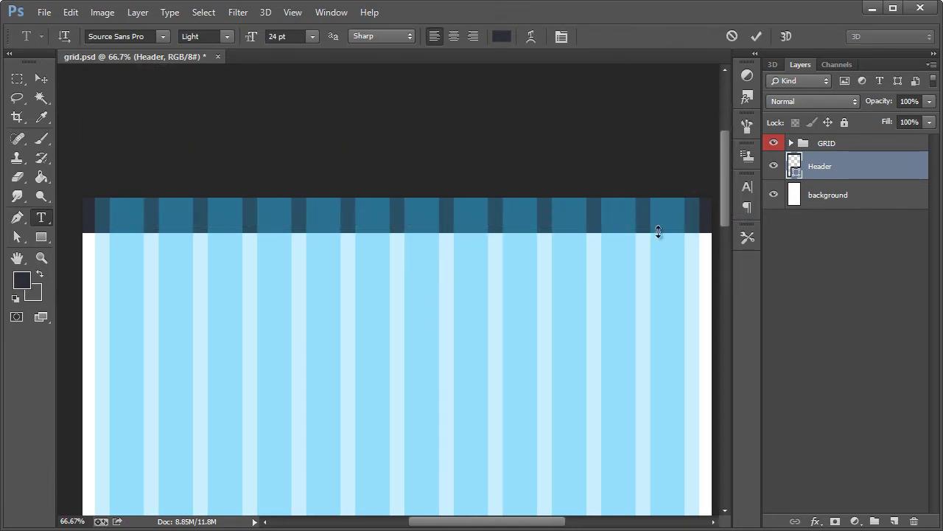
{"action": "left_click", "coordinate": [453, 36]}
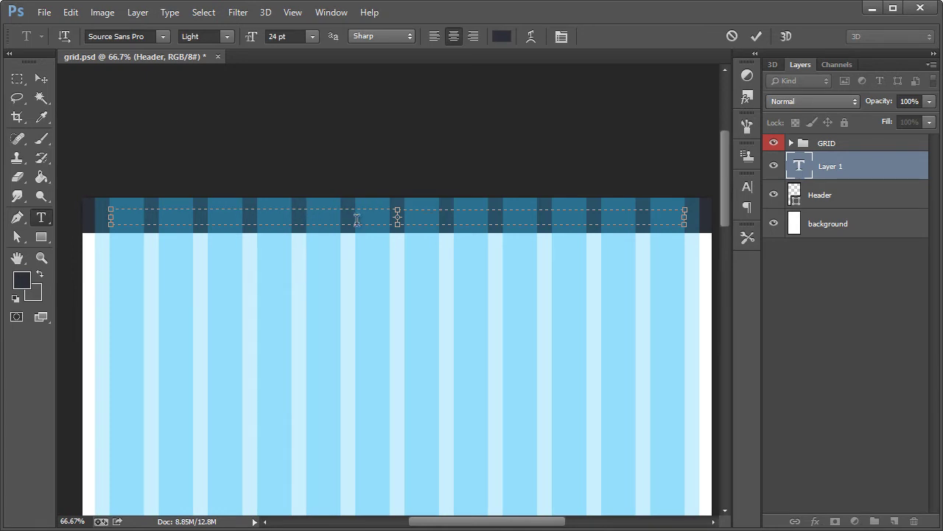
{"action": "left_click", "coordinate": [37, 80]}
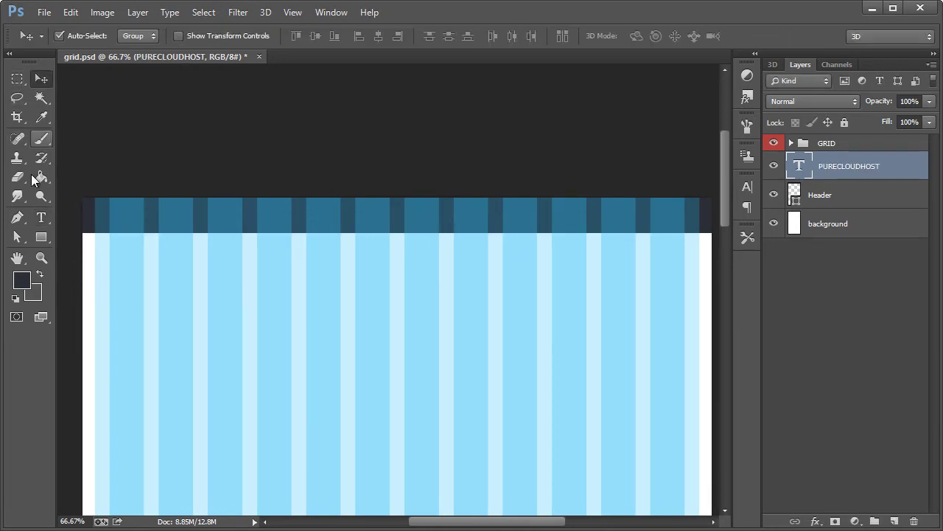
Hide the GRID group and set the PURECLOUDHOST text colour to white (ffffff)
{"action": "key", "text": "t"}
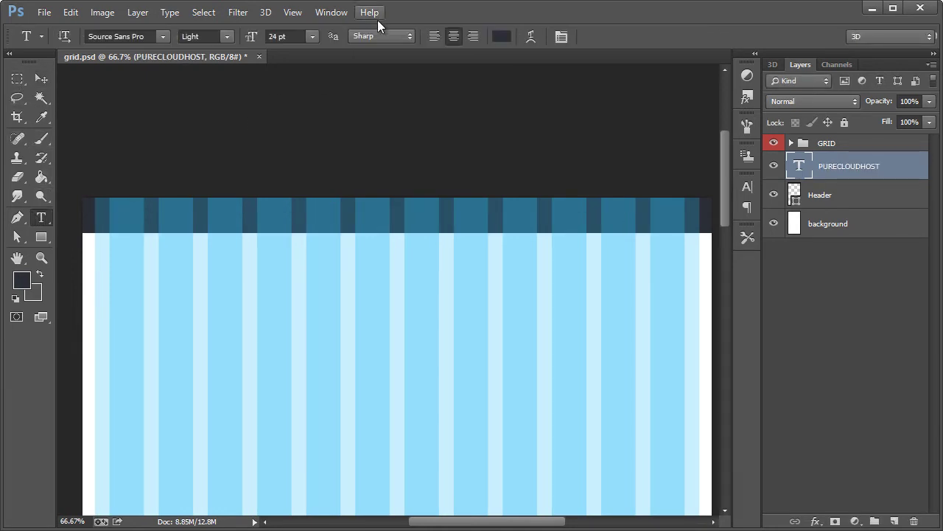
{"action": "left_click", "coordinate": [774, 143]}
{"action": "left_click", "coordinate": [502, 38]}
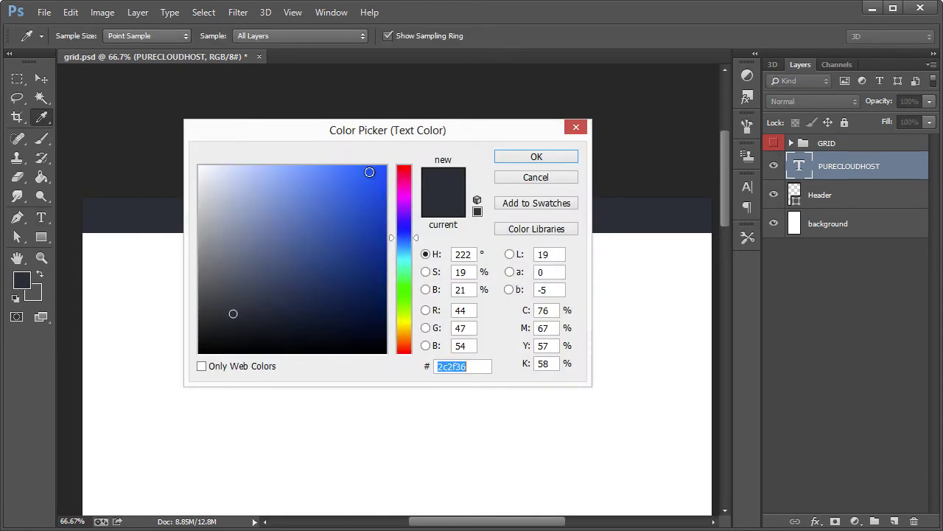
{"action": "left_click", "coordinate": [212, 179]}
{"action": "left_click_drag", "start_coordinate": [212, 179], "coordinate": [186, 151]}
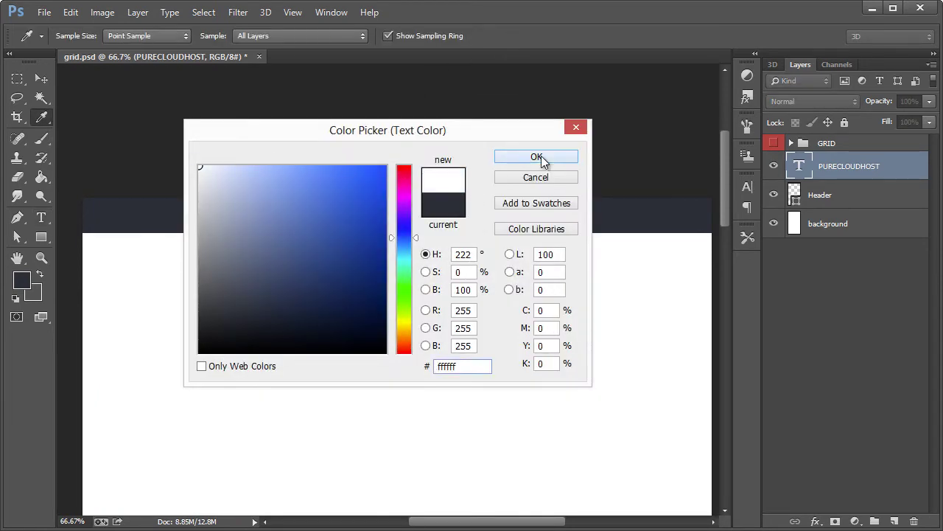
{"action": "left_click", "coordinate": [536, 156]}
{"action": "scroll", "coordinate": [541, 171], "scroll_direction": "down", "scroll_amount": 1}
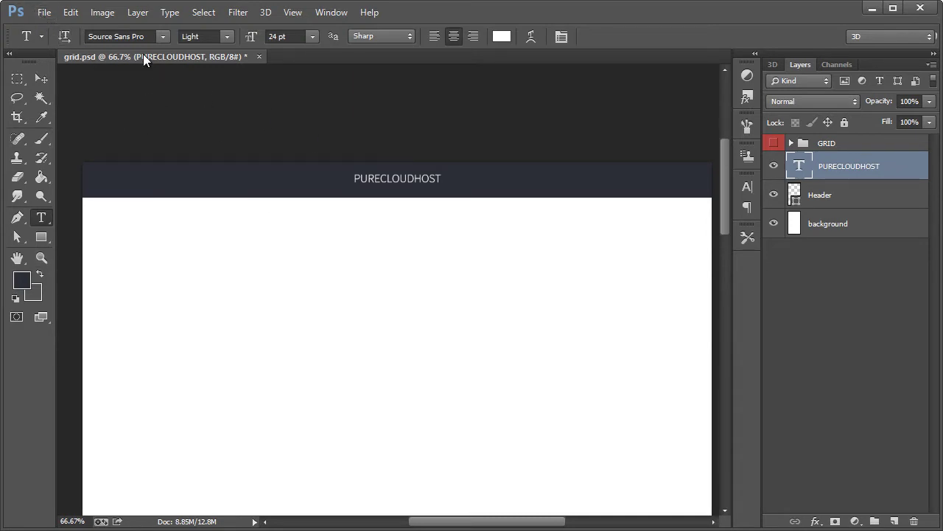
Set the word PURE in the PURECLOUDHOST title to the Bold font style
{"action": "left_click", "coordinate": [42, 257]}
{"action": "left_click", "coordinate": [393, 223]}
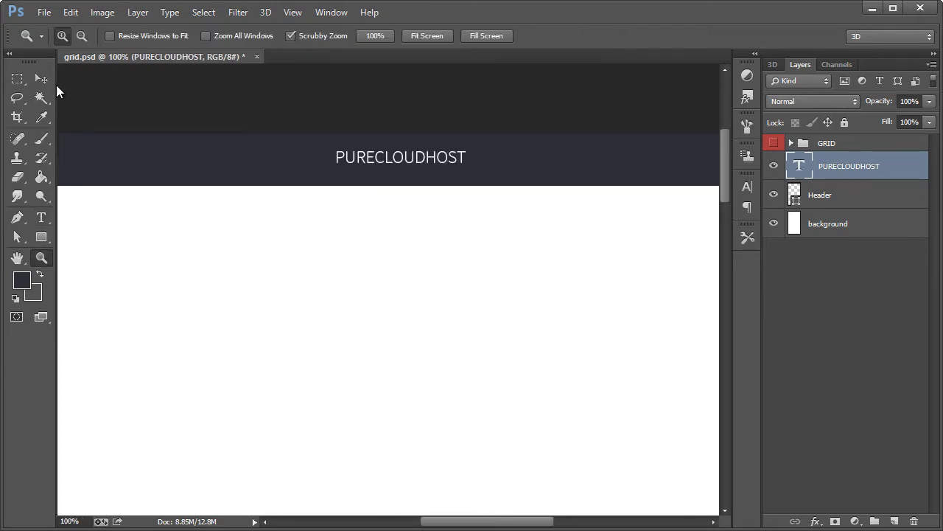
{"action": "left_click", "coordinate": [40, 83]}
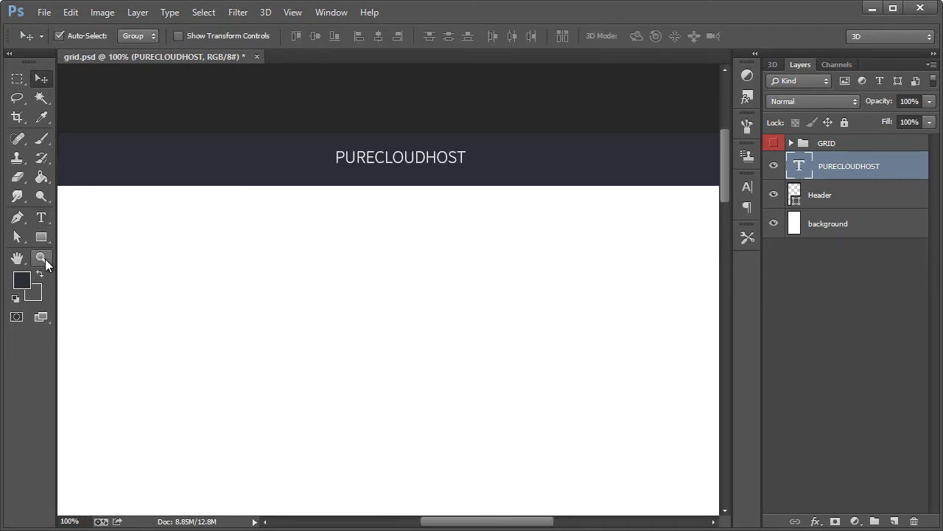
{"action": "left_click", "coordinate": [42, 220]}
{"action": "left_click", "coordinate": [376, 157]}
{"action": "left_click_drag", "start_coordinate": [376, 157], "coordinate": [337, 157]}
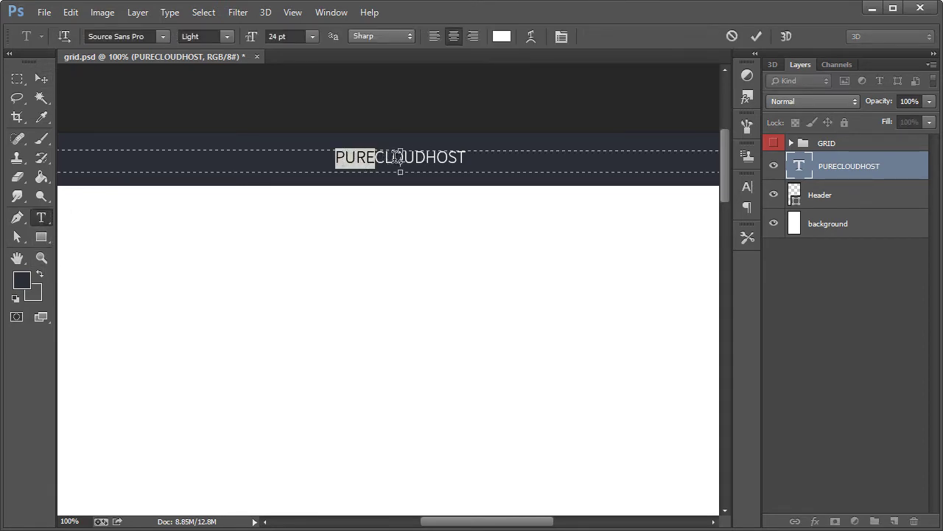
{"action": "left_click", "coordinate": [228, 36]}
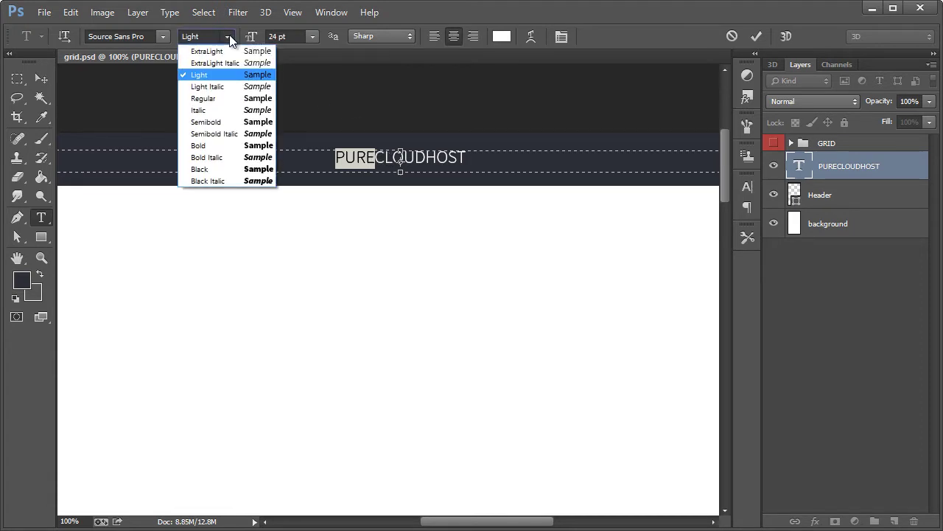
{"action": "left_click", "coordinate": [231, 147]}
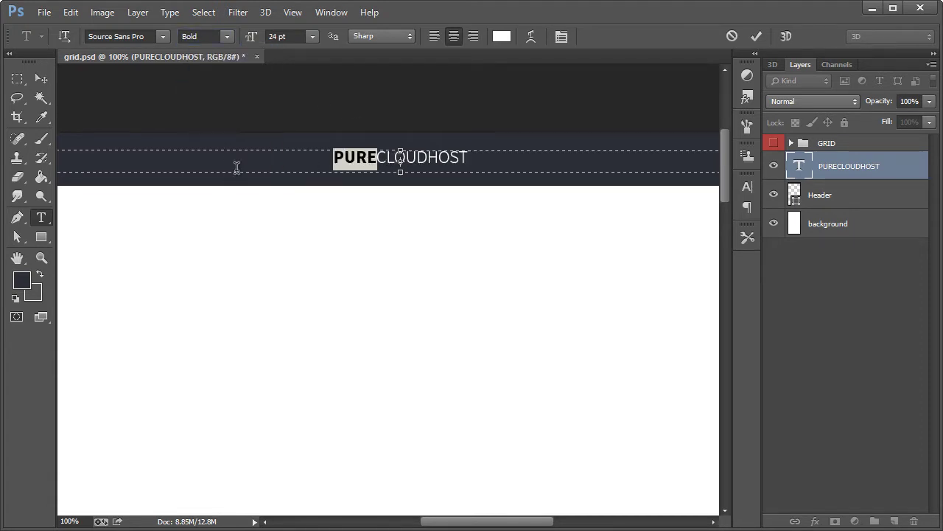
Commit the text edit and nudge the PURECLOUDHOST title down a few pixels to centre it vertically in the header
{"action": "left_click", "coordinate": [41, 78]}
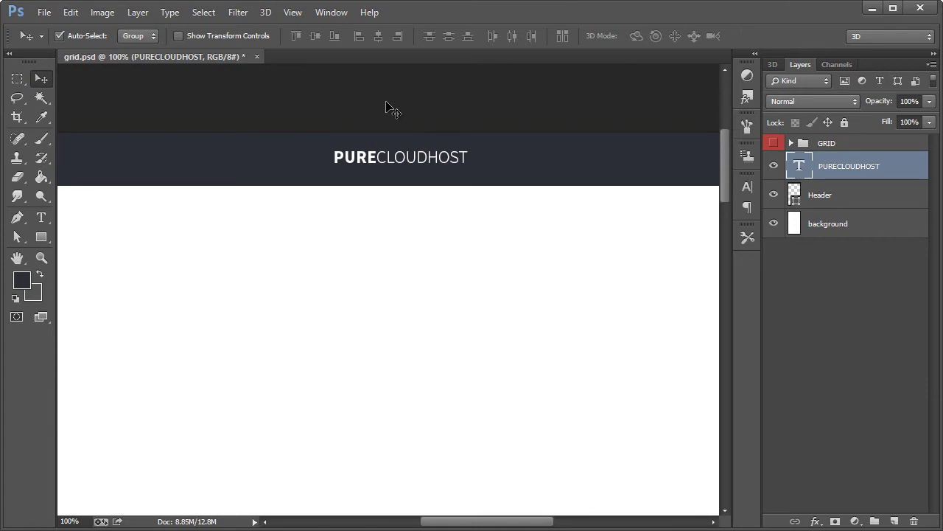
{"action": "key", "text": "Down"}
{"action": "key", "text": "Down"}
{"action": "key", "text": "Down"}
{"action": "key", "text": "Down"}
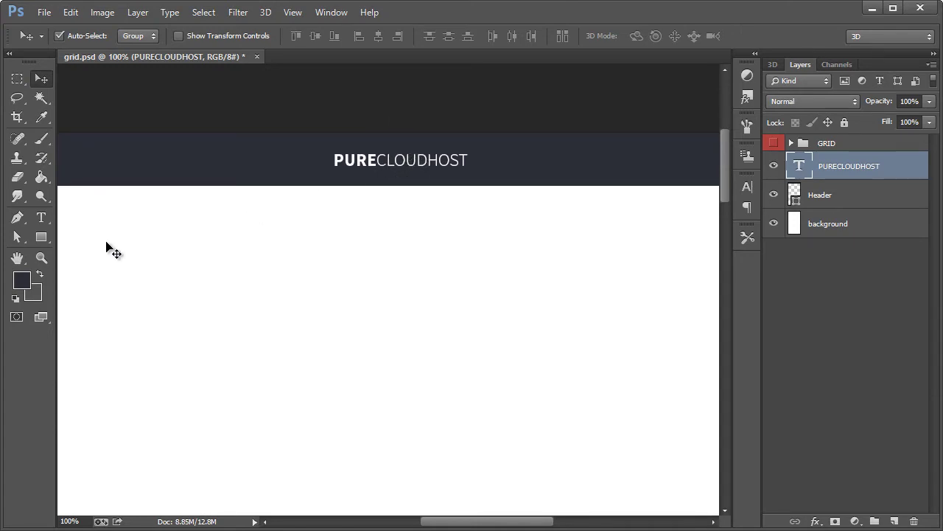
Draw a rectangle about 1294 × 490 px directly above the background layer, spanning the page width just below the header
{"action": "left_click", "coordinate": [43, 259]}
{"action": "right_click", "coordinate": [122, 244]}
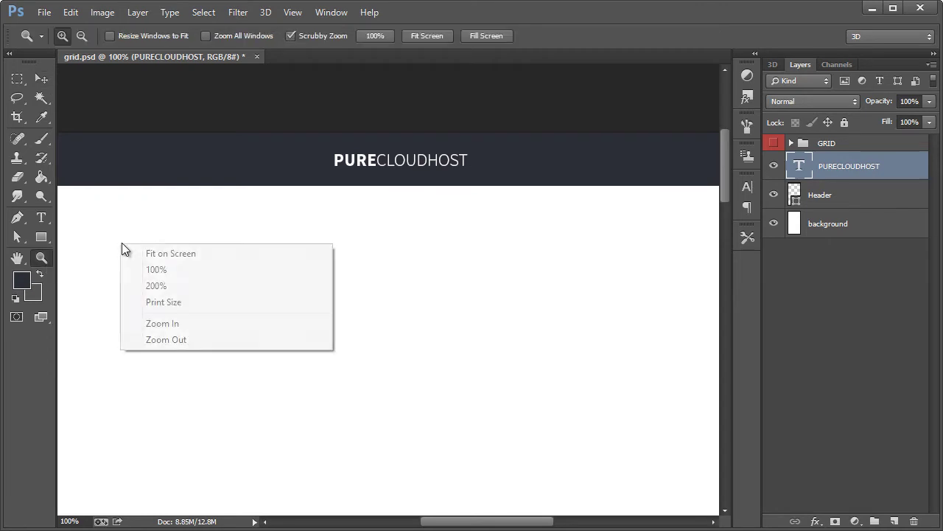
{"action": "left_click", "coordinate": [151, 339]}
{"action": "scroll", "coordinate": [398, 295], "scroll_direction": "down", "scroll_amount": 1}
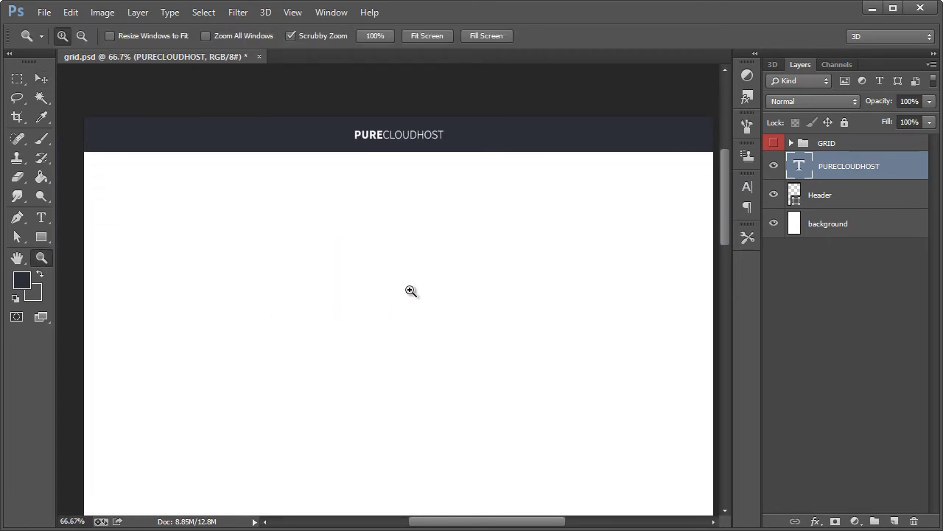
{"action": "scroll", "coordinate": [461, 223], "scroll_direction": "down", "scroll_amount": 2}
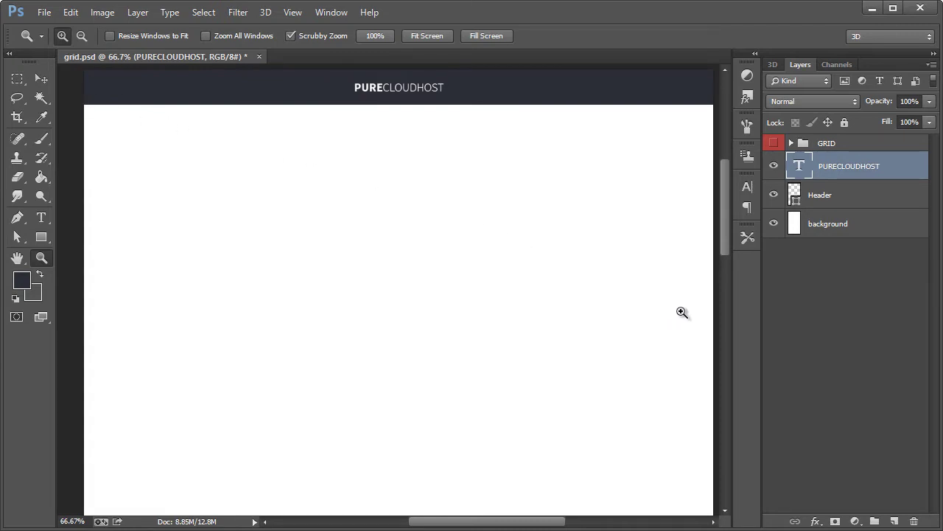
{"action": "left_click", "coordinate": [41, 237]}
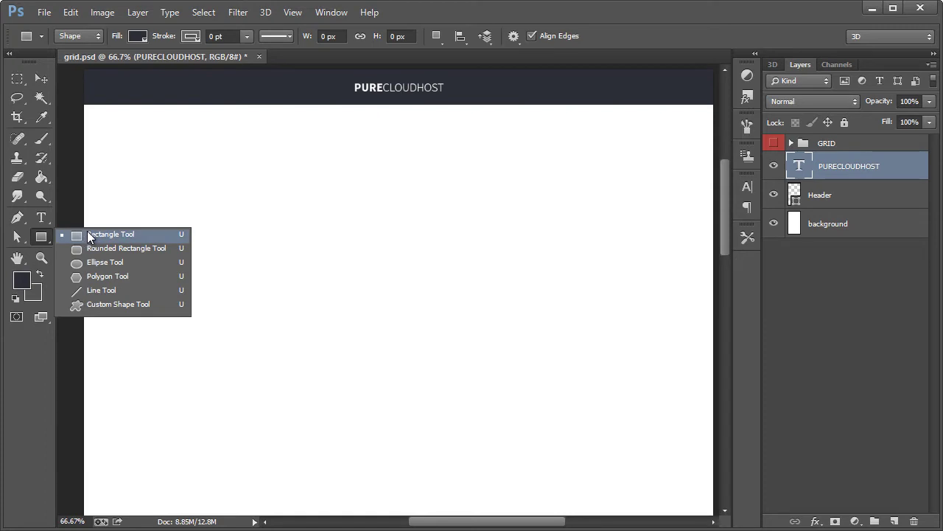
{"action": "left_click", "coordinate": [87, 234]}
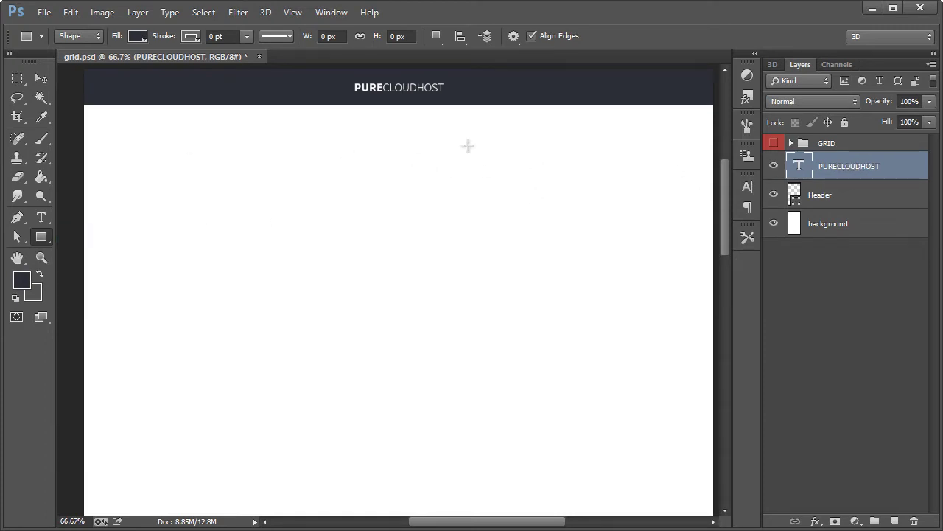
{"action": "left_click", "coordinate": [838, 223]}
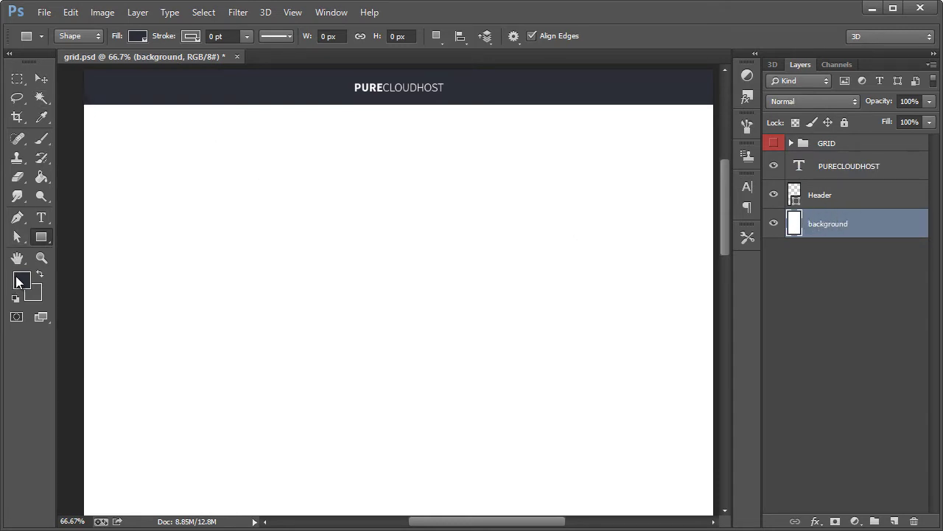
{"action": "left_click_drag", "start_coordinate": [81, 104], "coordinate": [716, 343]}
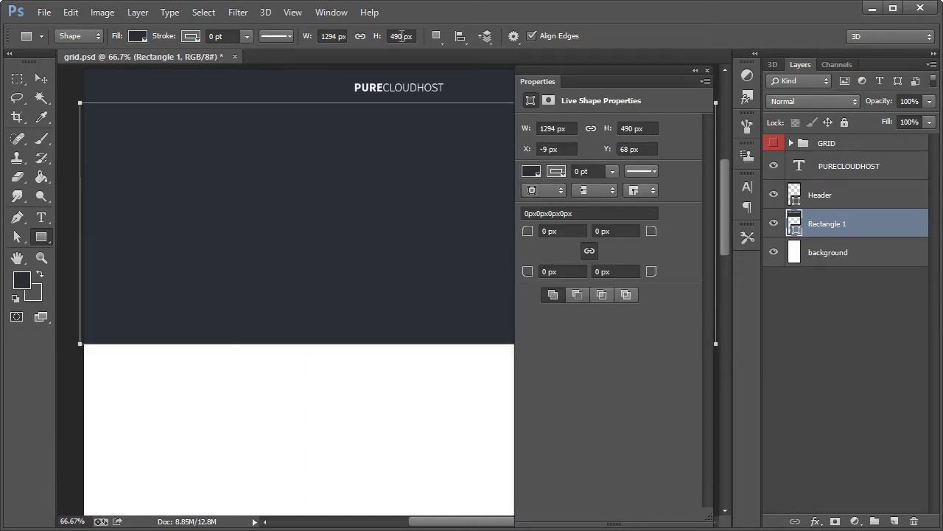
{"action": "left_click", "coordinate": [707, 71]}
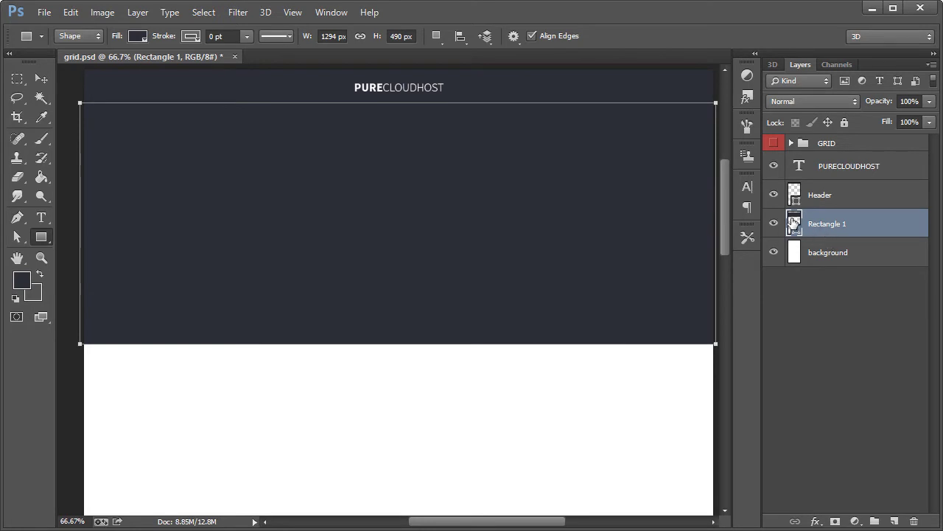
Change the fill colour of the large rectangle below the header to light grey (e2e2e2)
{"action": "left_click", "coordinate": [793, 223]}
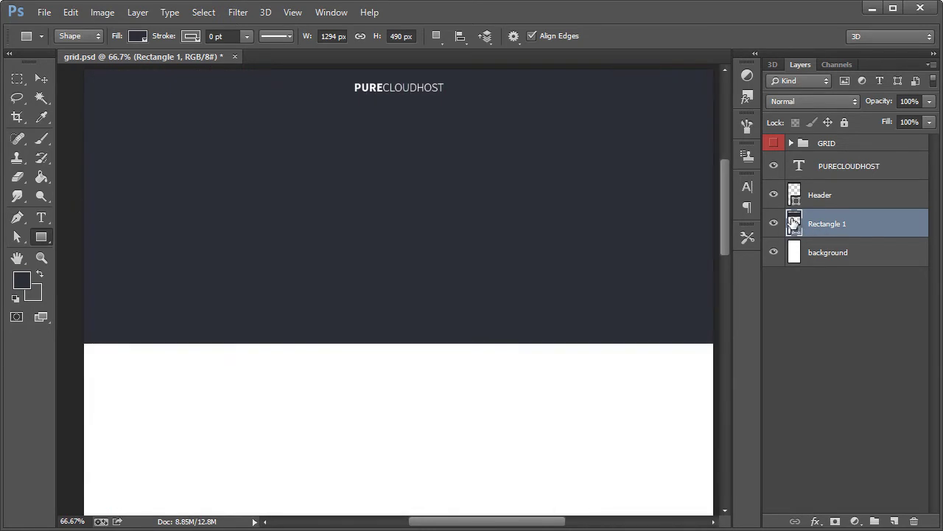
{"action": "double_click", "coordinate": [794, 224]}
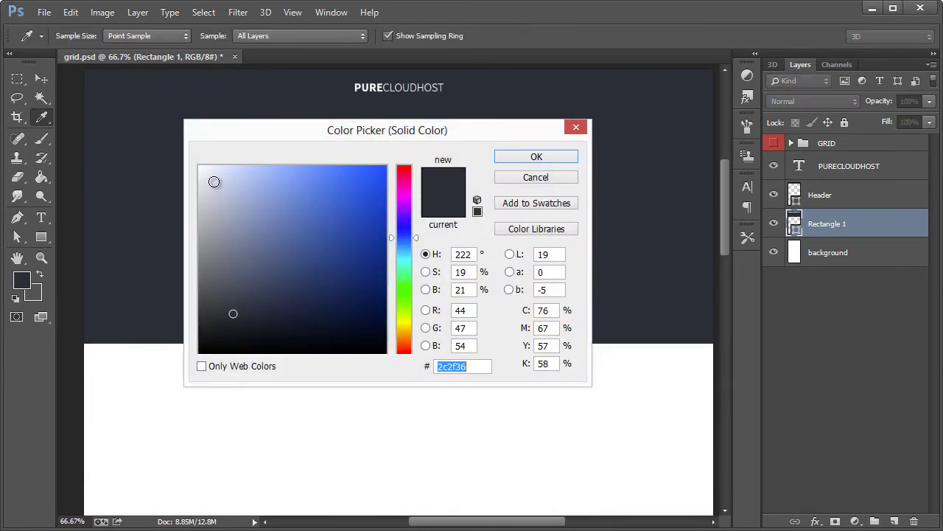
{"action": "left_click_drag", "start_coordinate": [214, 182], "coordinate": [196, 181]}
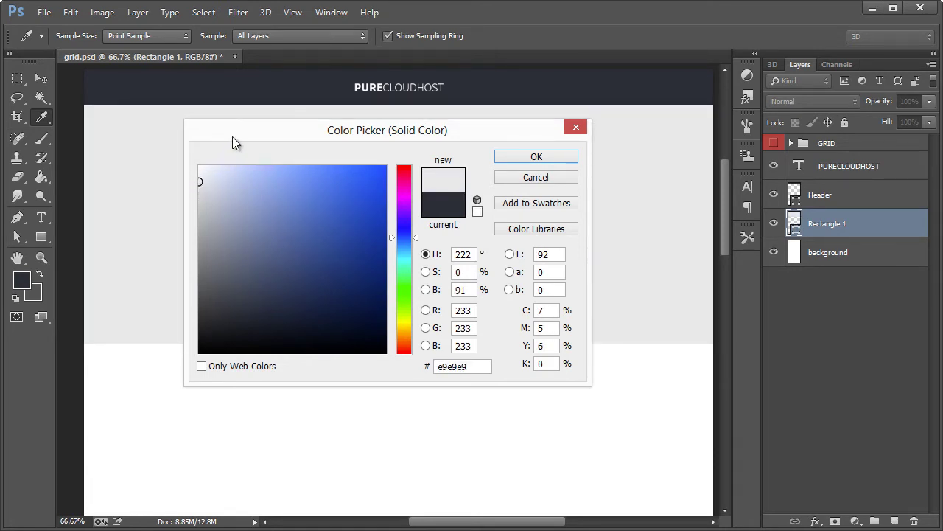
{"action": "left_click_drag", "start_coordinate": [232, 136], "coordinate": [347, 199]}
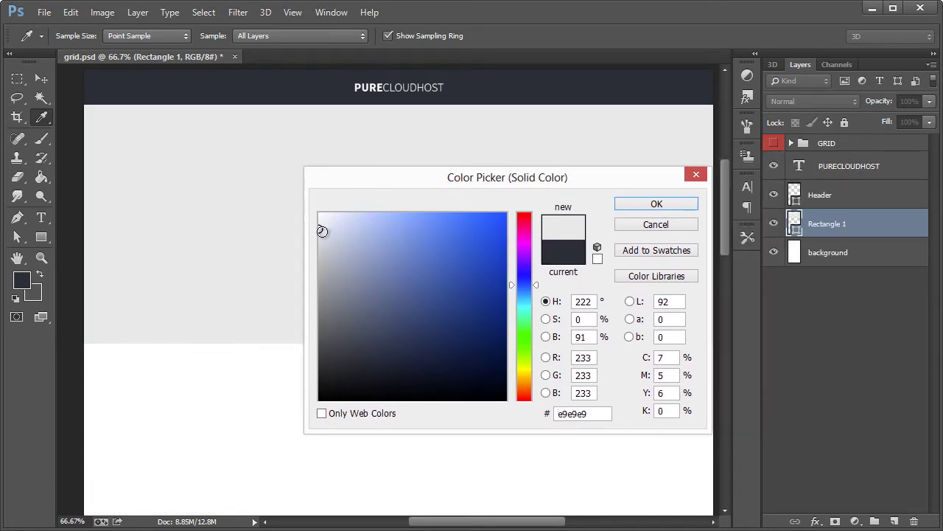
{"action": "left_click_drag", "start_coordinate": [322, 231], "coordinate": [315, 234]}
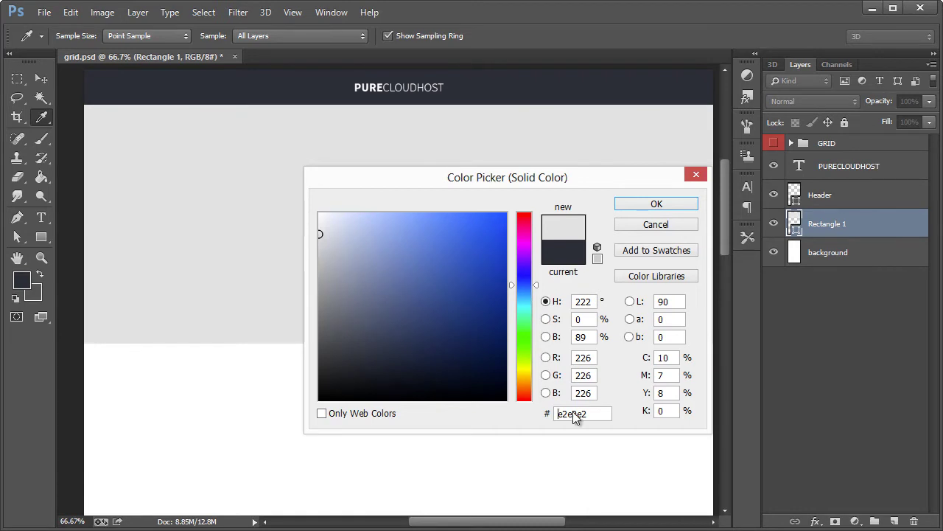
{"action": "left_click", "coordinate": [653, 204]}
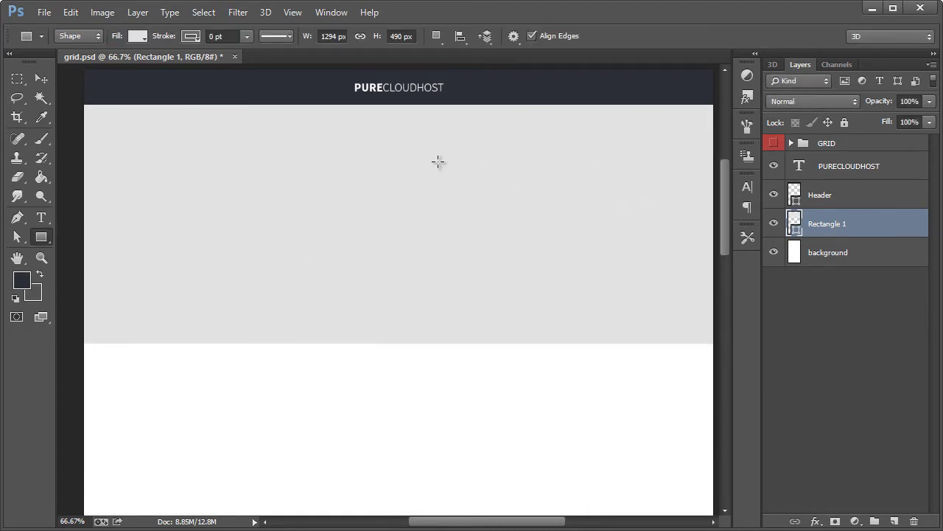
Rename the Rectangle 1 layer as Above The Fold BG
{"action": "scroll", "coordinate": [427, 151], "scroll_direction": "down", "scroll_amount": 2}
{"action": "scroll", "coordinate": [412, 142], "scroll_direction": "up", "scroll_amount": 2}
{"action": "left_click", "coordinate": [859, 170]}
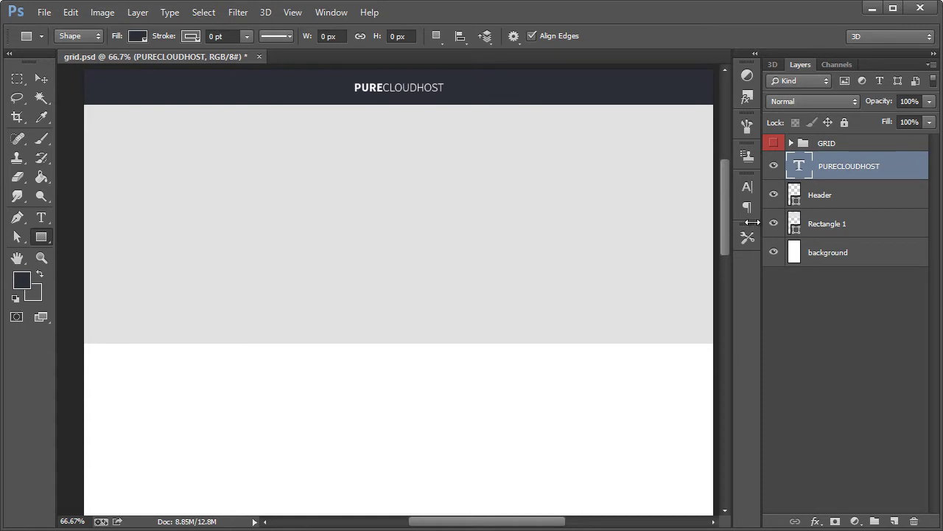
{"action": "left_click", "coordinate": [832, 224]}
{"action": "double_click", "coordinate": [831, 224]}
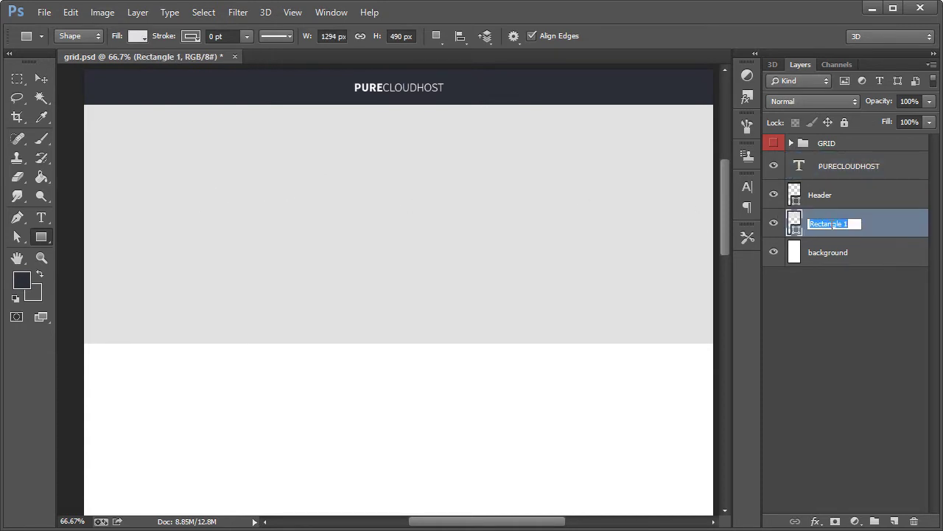
{"action": "type", "text": "Above The Fold BG"}
{"action": "key", "text": "Return"}
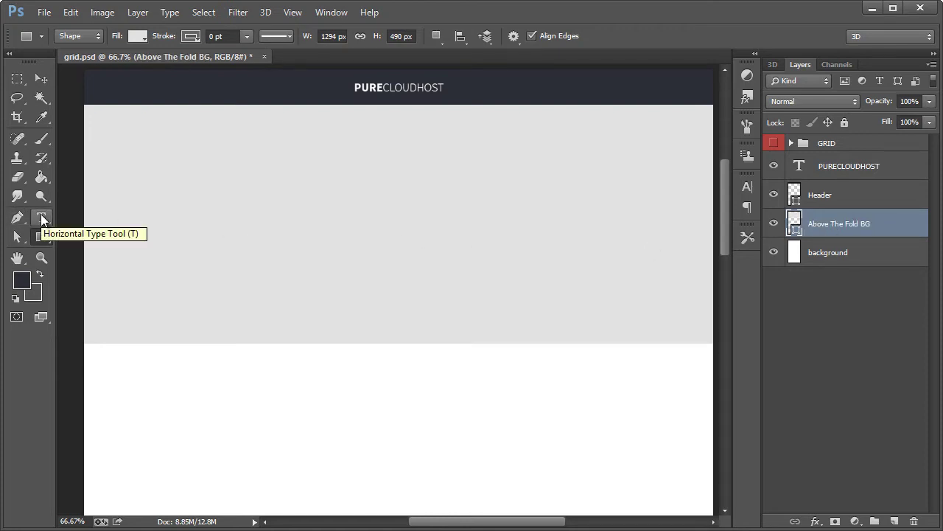
Draw a circle about 278 px in diameter with the Ellipse Tool in the left half of the grey section
{"action": "right_click", "coordinate": [42, 236]}
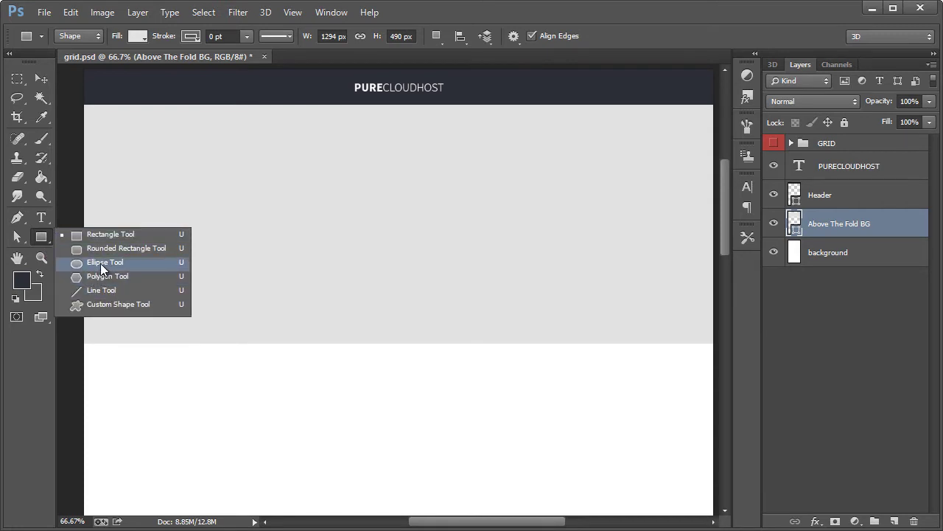
{"action": "left_click", "coordinate": [103, 262]}
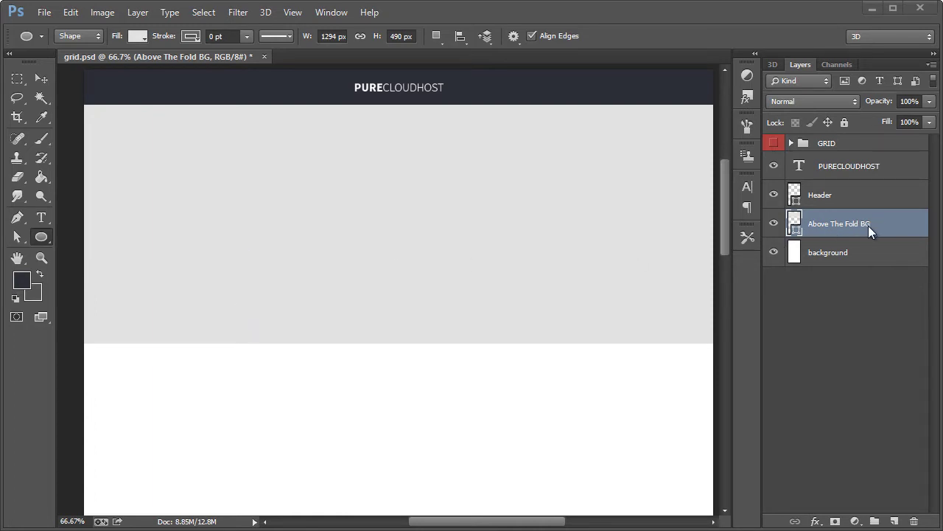
{"action": "left_click", "coordinate": [41, 237]}
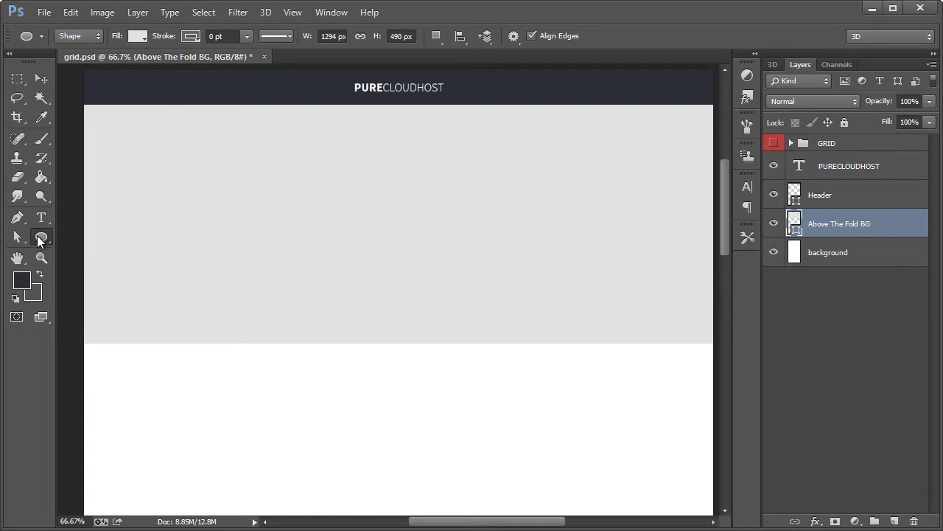
{"action": "left_click_drag", "start_coordinate": [218, 214], "coordinate": [290, 280]}
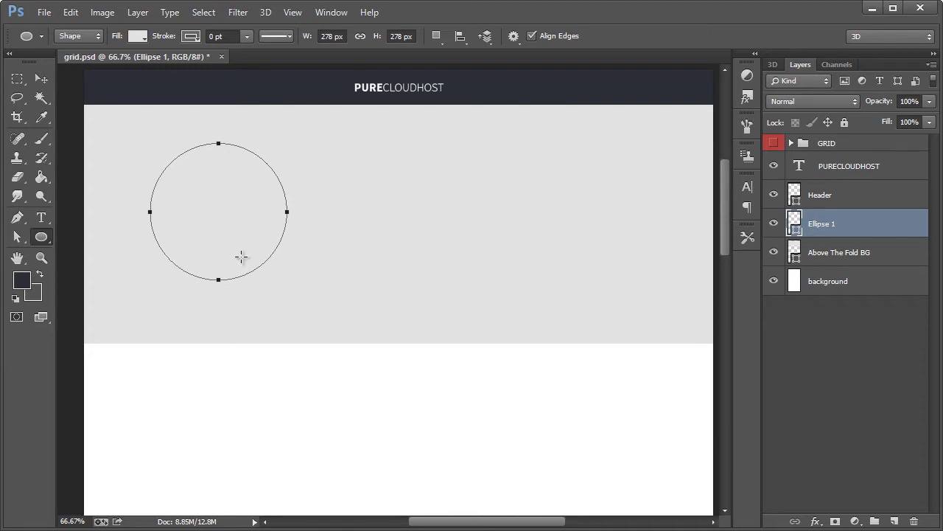
Remove the circle's fill and set its stroke colour to the dark colour sampled from the header
{"action": "left_click", "coordinate": [19, 237]}
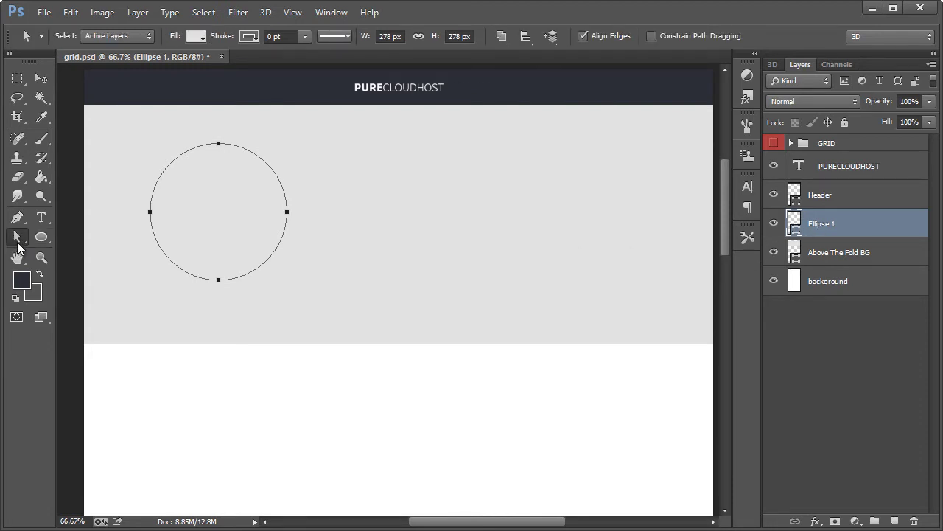
{"action": "left_click", "coordinate": [196, 36]}
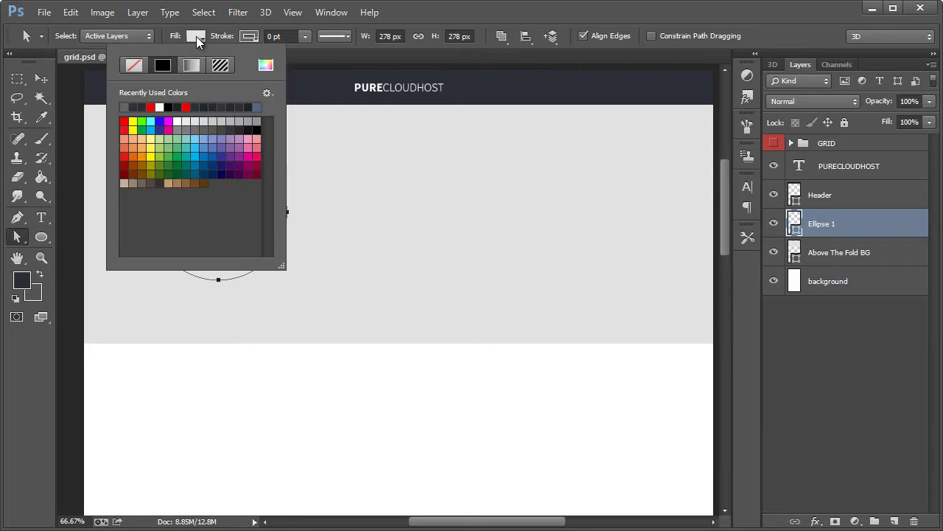
{"action": "left_click", "coordinate": [133, 67]}
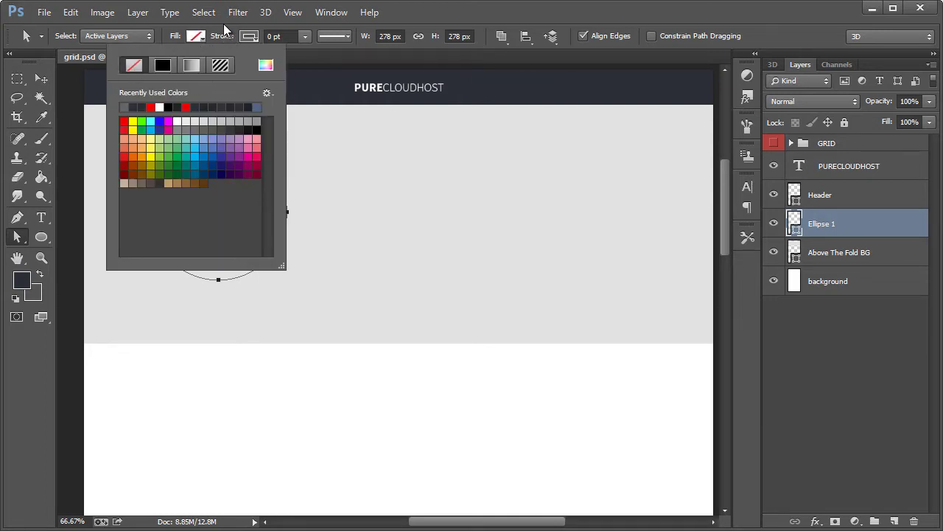
{"action": "left_click", "coordinate": [224, 35]}
{"action": "left_click", "coordinate": [248, 36]}
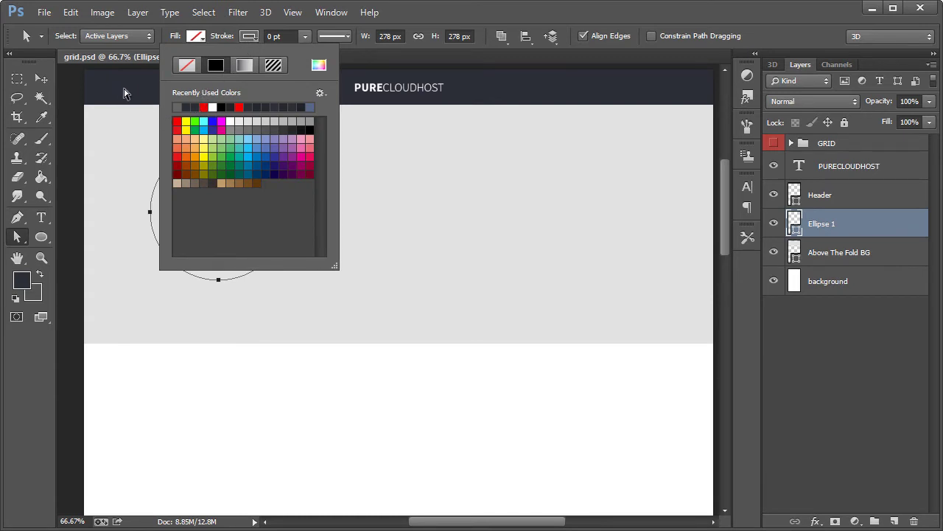
{"action": "left_click", "coordinate": [319, 68]}
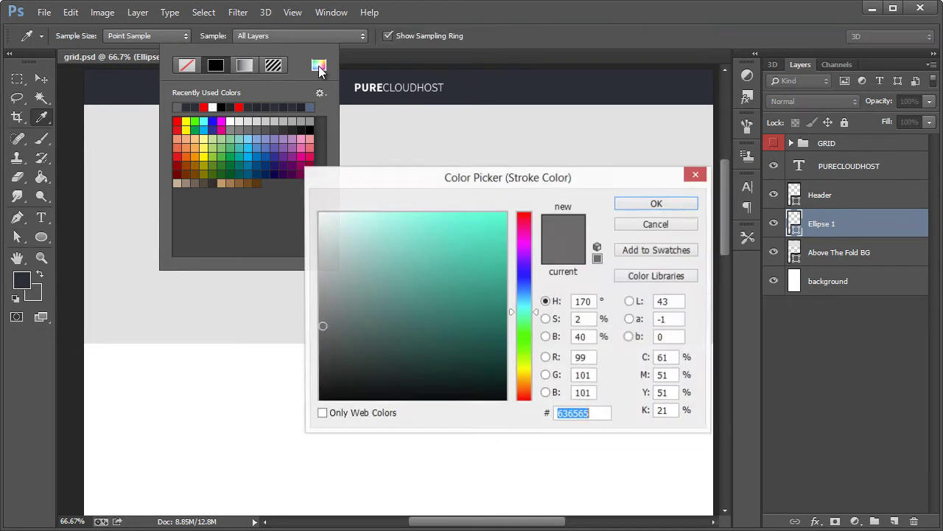
{"action": "left_click", "coordinate": [496, 80]}
{"action": "left_click", "coordinate": [656, 204]}
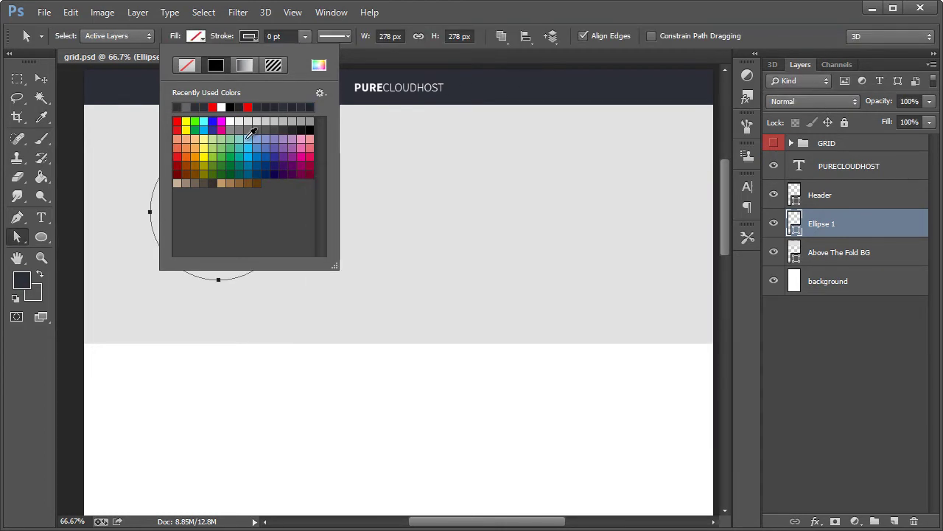
Set the circle's stroke width to 8 pt
{"action": "left_click", "coordinate": [305, 35]}
{"action": "left_click", "coordinate": [305, 36]}
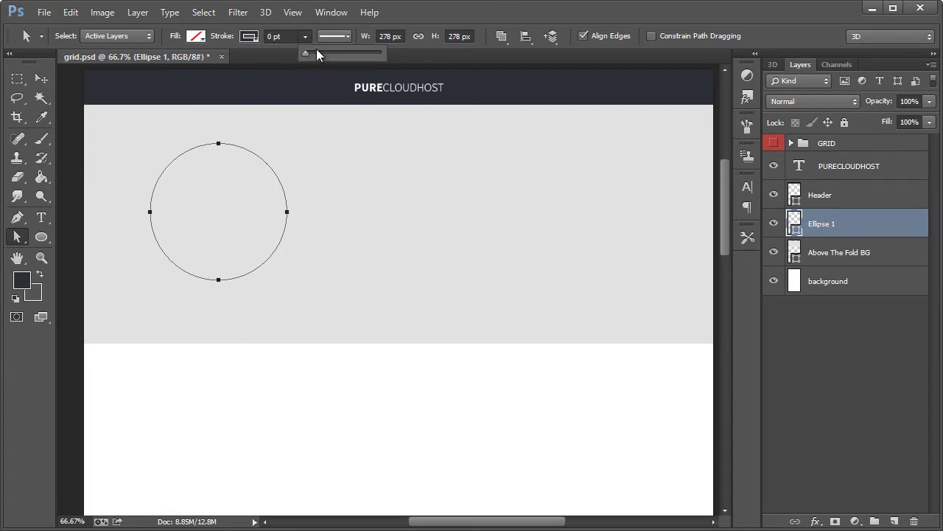
{"action": "left_click_drag", "start_coordinate": [306, 53], "coordinate": [324, 54]}
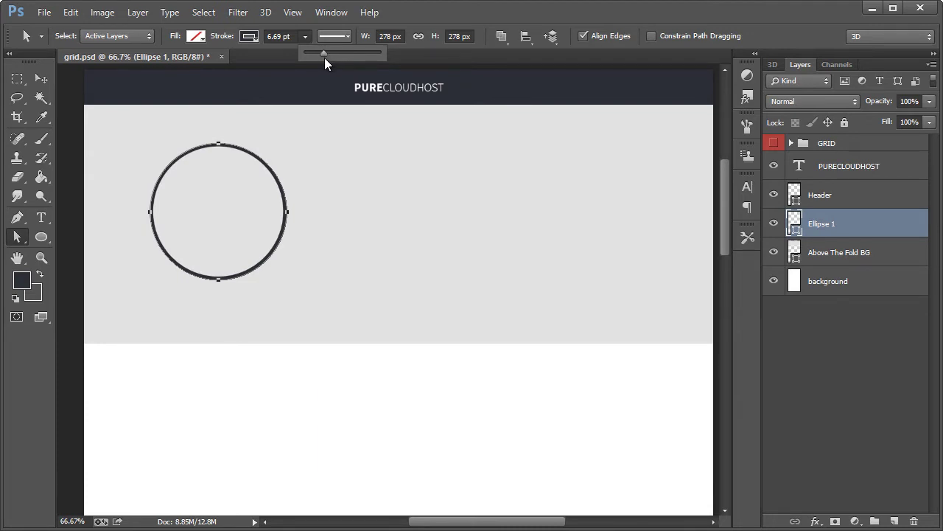
{"action": "left_click_drag", "start_coordinate": [324, 57], "coordinate": [324, 53]}
{"action": "key", "text": "Return"}
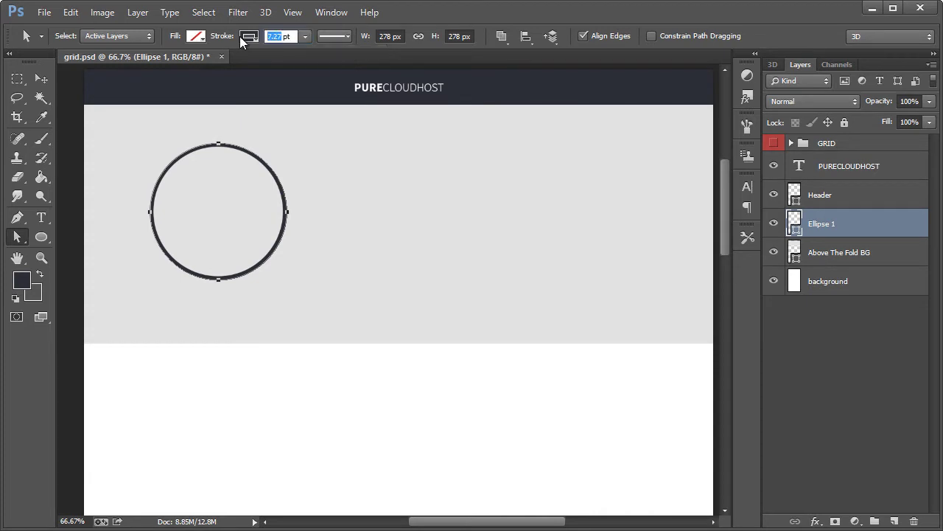
{"action": "type", "text": "8"}
{"action": "key", "text": "Return"}
Scale the circle to about 111%, reposition it around X 300, Y 319 px, and show the GRID group
{"action": "left_click", "coordinate": [41, 79]}
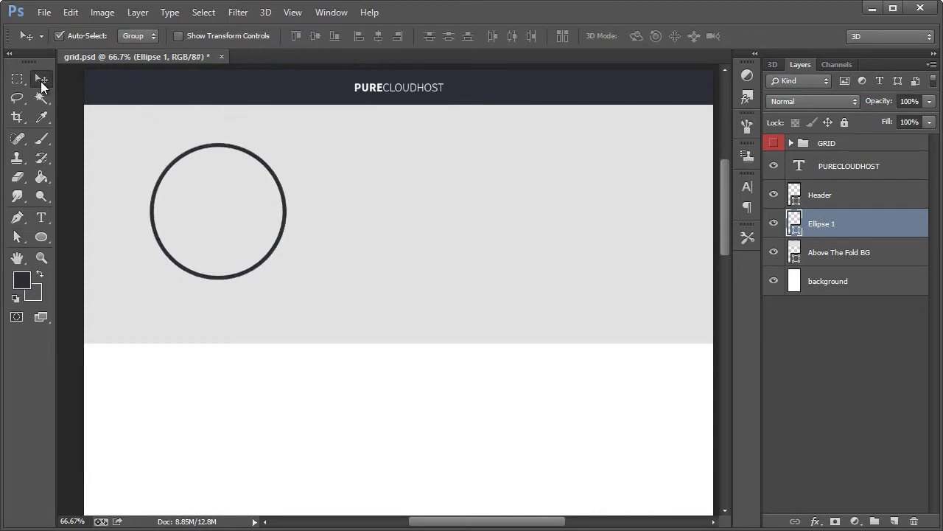
{"action": "key", "text": "ctrl+t"}
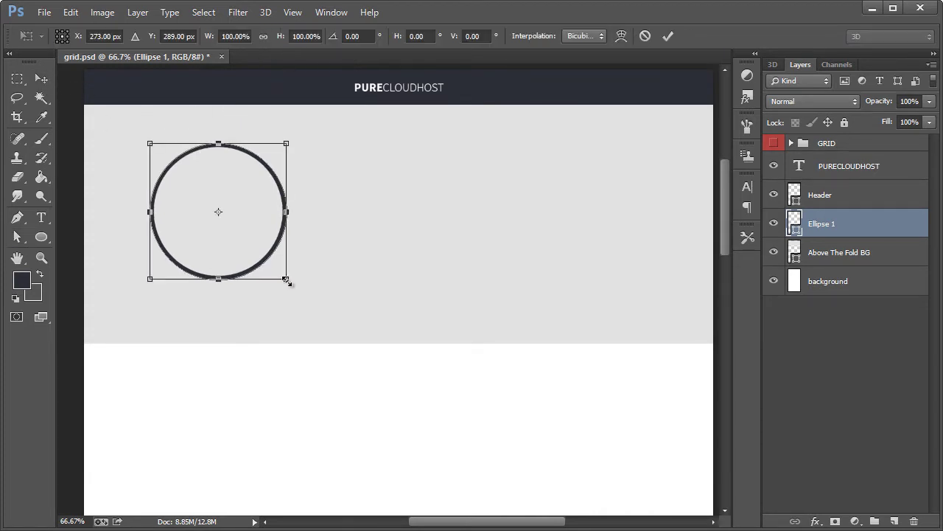
{"action": "mouse_move", "coordinate": [287, 279]}
{"action": "left_mouse_down"}
{"action": "mouse_move", "coordinate": [305, 297]}
{"action": "mouse_move", "coordinate": [286, 281]}
{"action": "left_mouse_up"}
{"action": "left_click", "coordinate": [42, 78]}
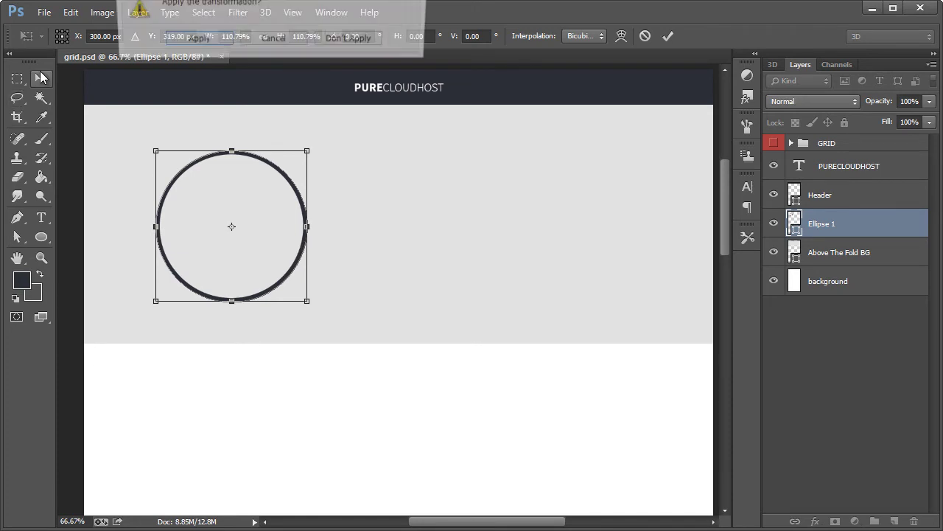
{"action": "left_click", "coordinate": [187, 43]}
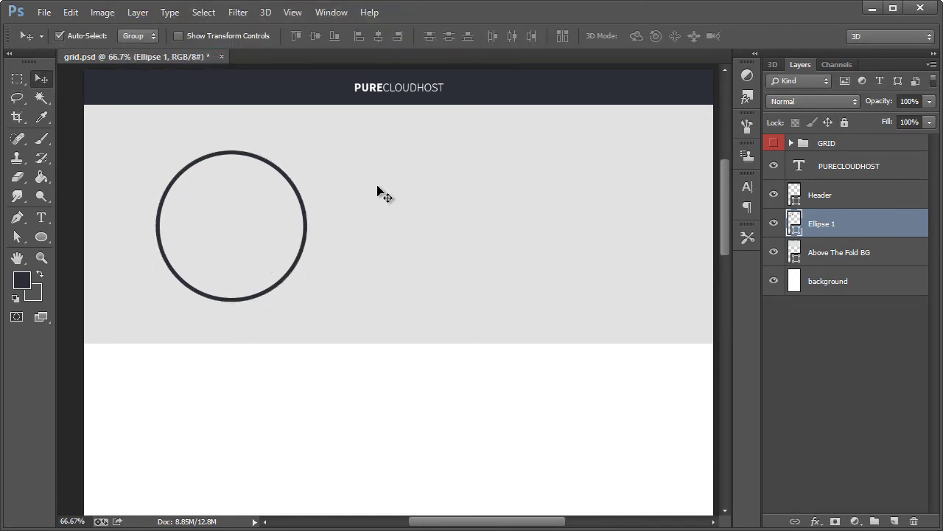
{"action": "left_click", "coordinate": [773, 143]}
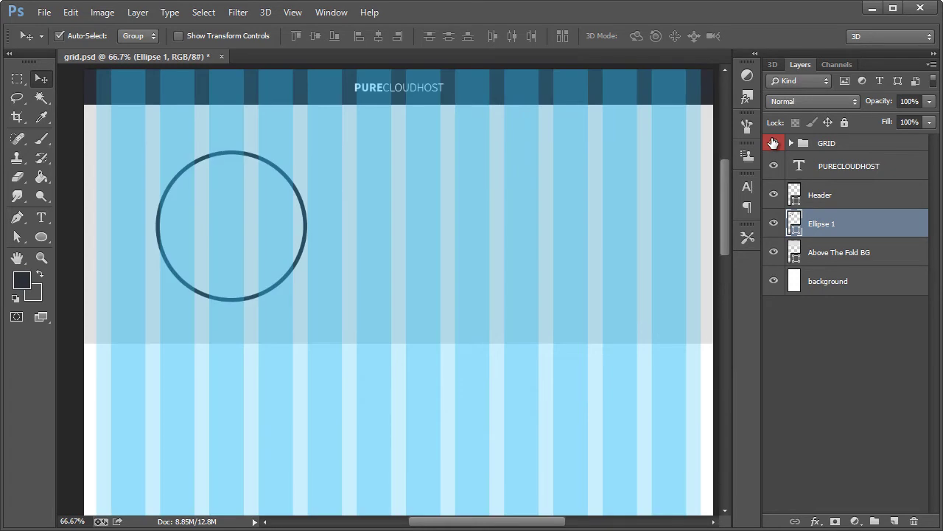
Hide the GRID group and draw a rounded rectangle about 100 × 28 px with a 7 px corner radius in the circle's upper half
{"action": "left_click", "coordinate": [772, 143]}
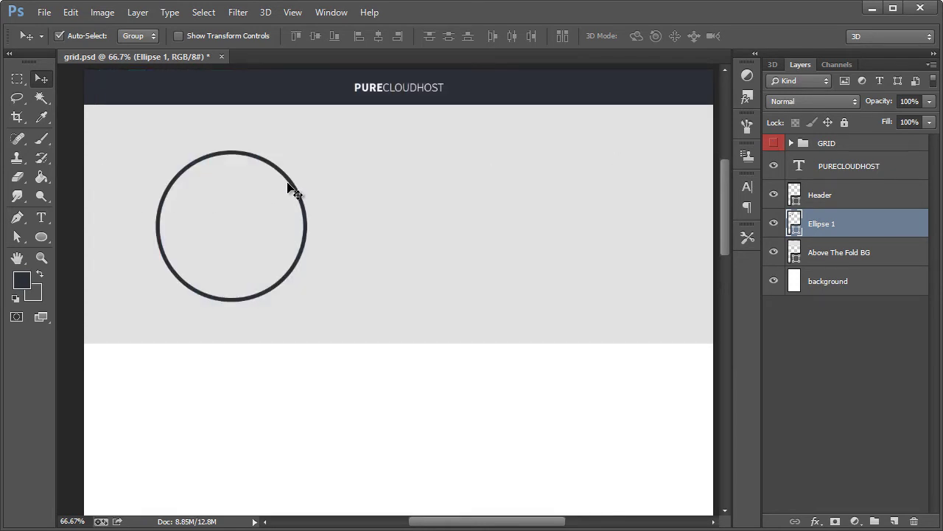
{"action": "left_click", "coordinate": [41, 258]}
{"action": "left_click", "coordinate": [226, 225]}
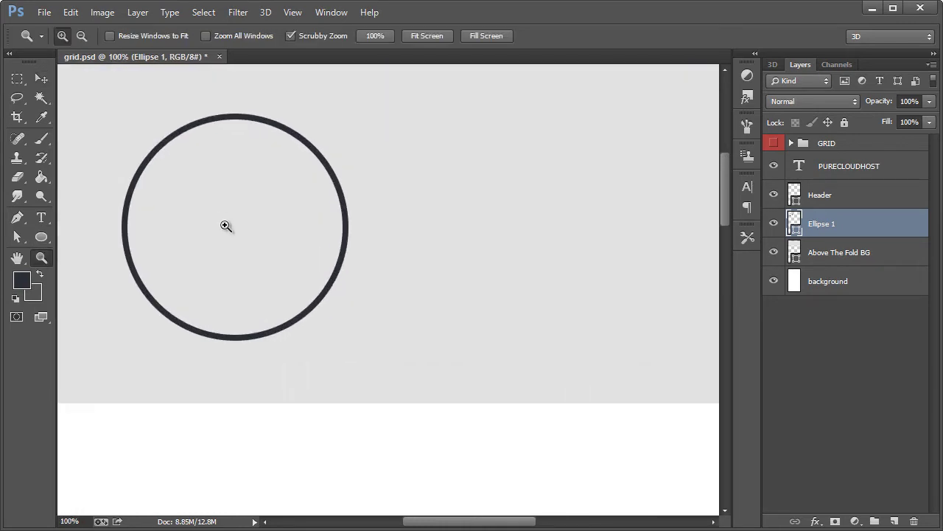
{"action": "left_click", "coordinate": [171, 225]}
{"action": "left_click", "coordinate": [169, 208], "text": "alt"}
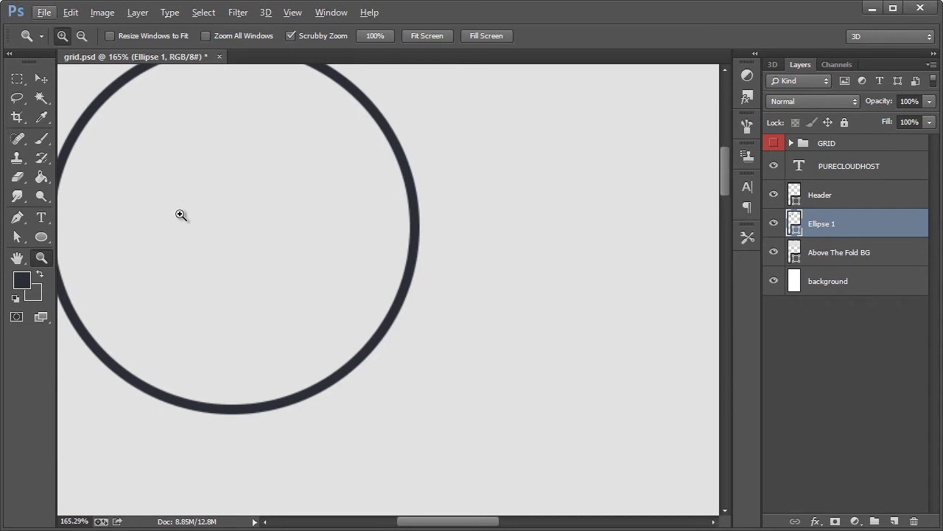
{"action": "left_click_drag", "start_coordinate": [181, 215], "coordinate": [181, 216]}
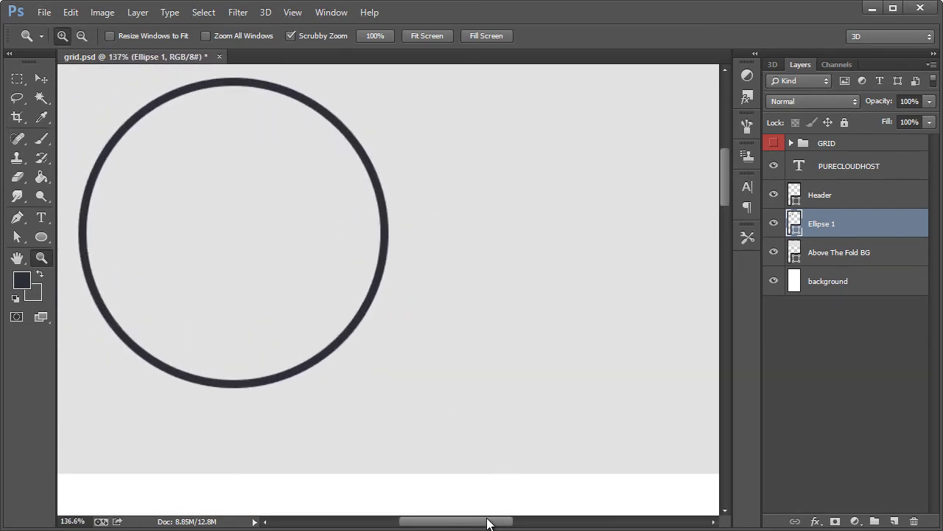
{"action": "left_click_drag", "start_coordinate": [489, 511], "coordinate": [479, 512]}
{"action": "scroll", "coordinate": [270, 330], "scroll_direction": "up", "scroll_amount": 3}
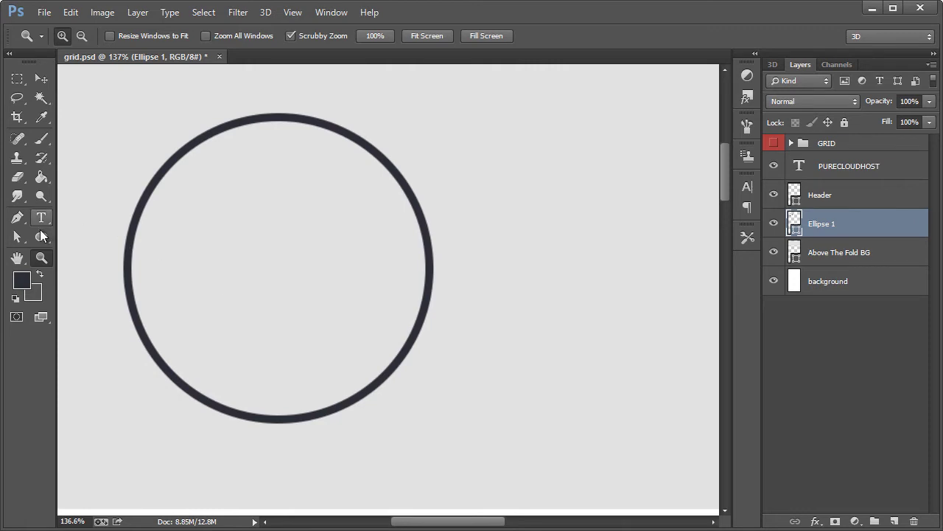
{"action": "left_click", "coordinate": [41, 237]}
{"action": "left_click", "coordinate": [105, 244]}
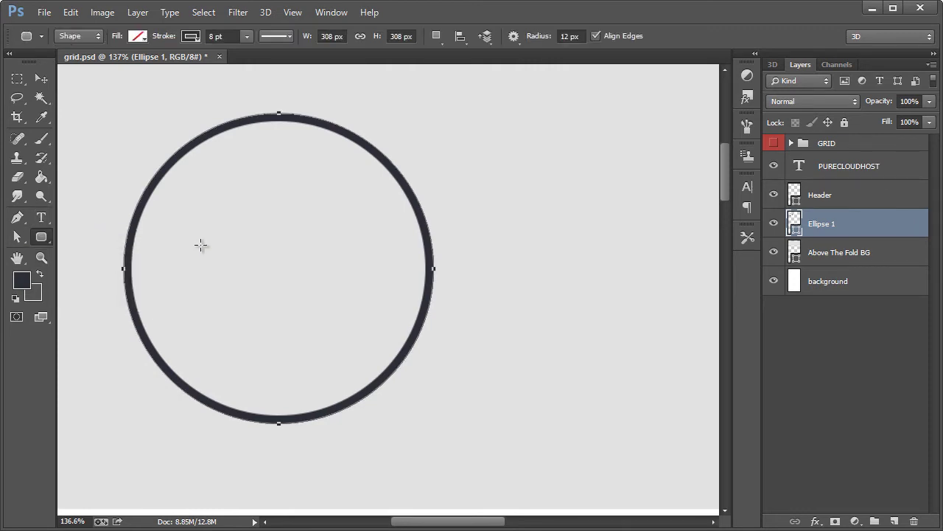
{"action": "double_click", "coordinate": [562, 35]}
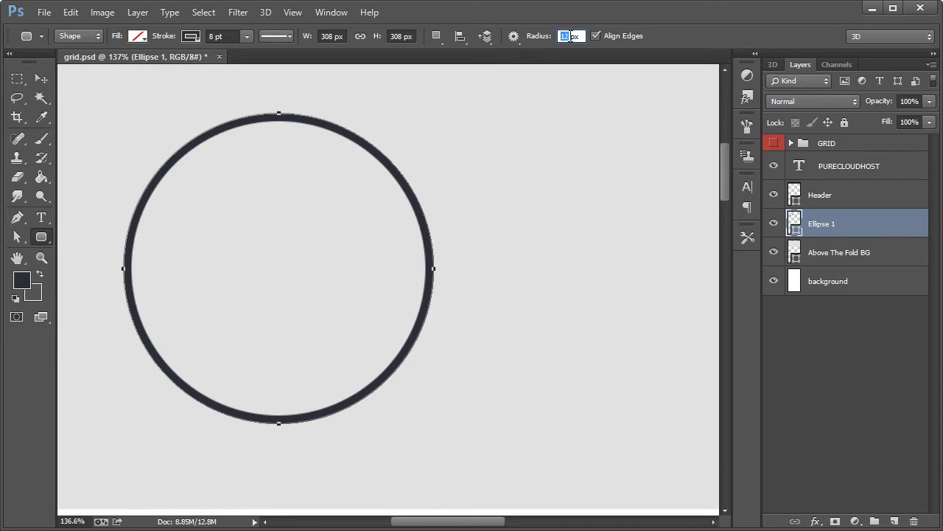
{"action": "type", "text": "7"}
{"action": "mouse_move", "coordinate": [239, 221]}
{"action": "left_mouse_down"}
{"action": "mouse_move", "coordinate": [301, 238]}
{"action": "mouse_move", "coordinate": [308, 251]}
{"action": "mouse_move", "coordinate": [339, 249]}
{"action": "left_mouse_up"}
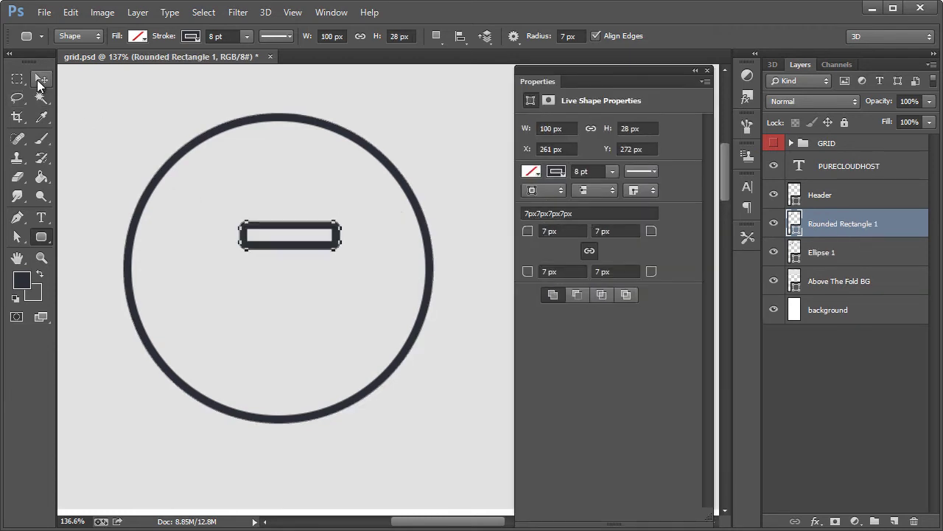
Fill the rounded rectangle with the recently used grey and remove its stroke
{"action": "left_click", "coordinate": [19, 236]}
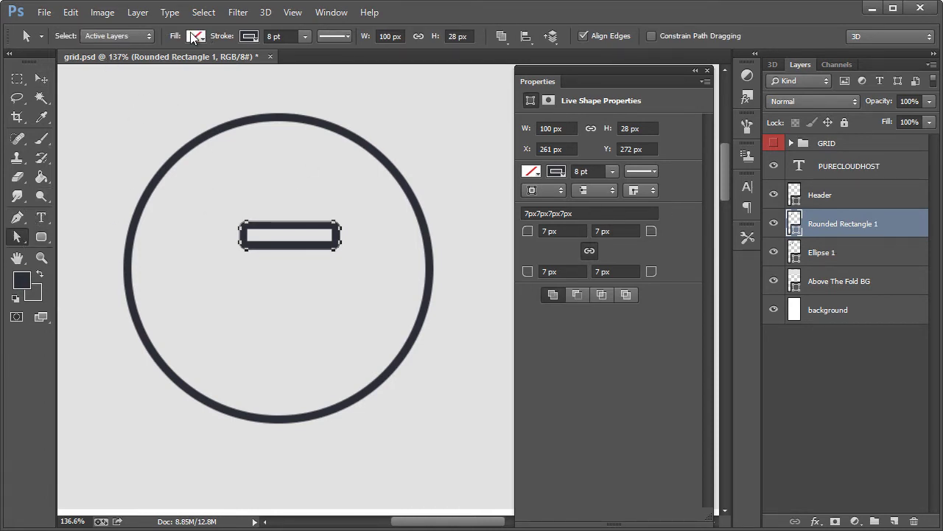
{"action": "left_click", "coordinate": [194, 37]}
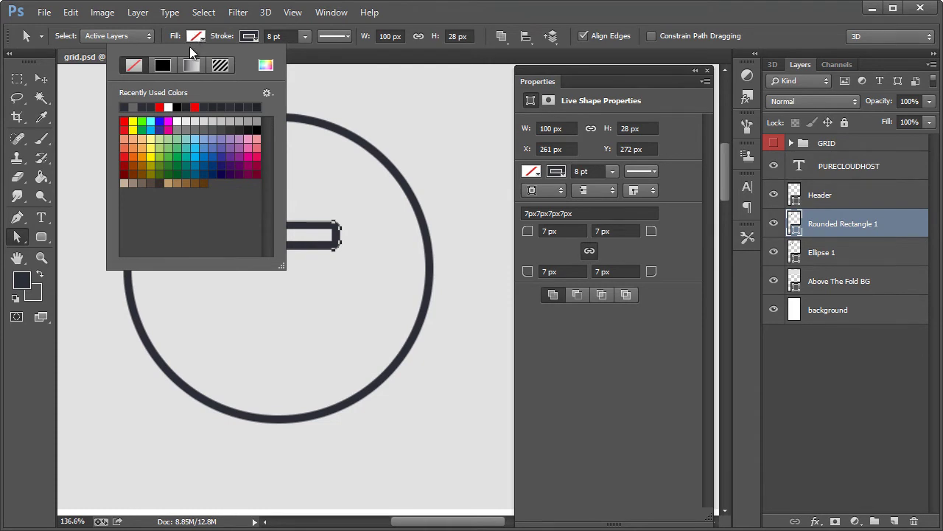
{"action": "left_click", "coordinate": [133, 107]}
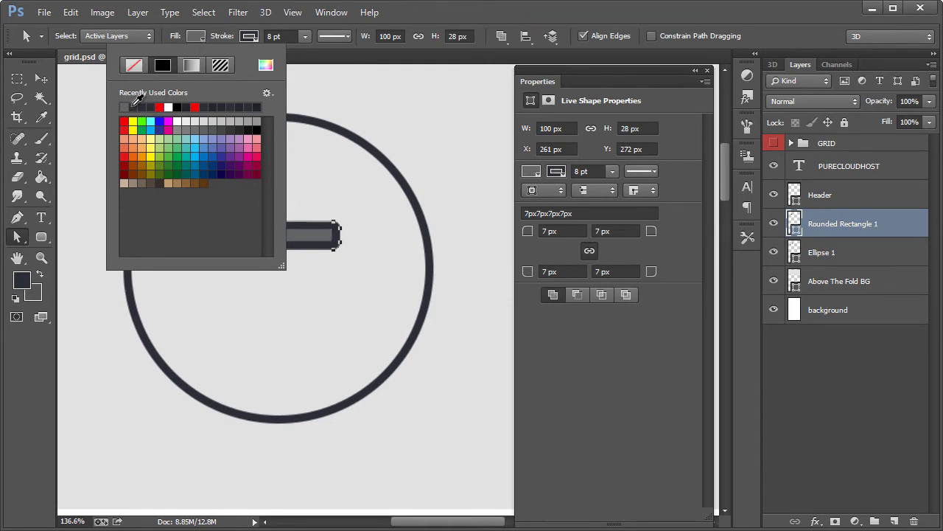
{"action": "left_click", "coordinate": [240, 39]}
{"action": "left_click", "coordinate": [184, 65]}
{"action": "left_click", "coordinate": [440, 15]}
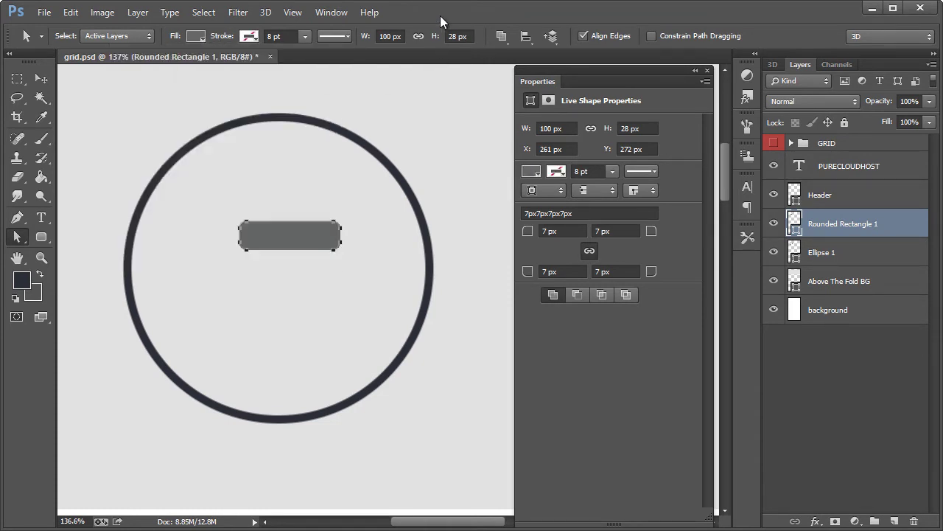
Move the rounded rectangle to about X 251, Y 275 px so it sits centred horizontally in the circle, and close its properties
{"action": "left_click", "coordinate": [41, 78]}
{"action": "mouse_move", "coordinate": [292, 235]}
{"action": "left_mouse_down"}
{"action": "mouse_move", "coordinate": [269, 236]}
{"action": "mouse_move", "coordinate": [280, 238]}
{"action": "left_mouse_up"}
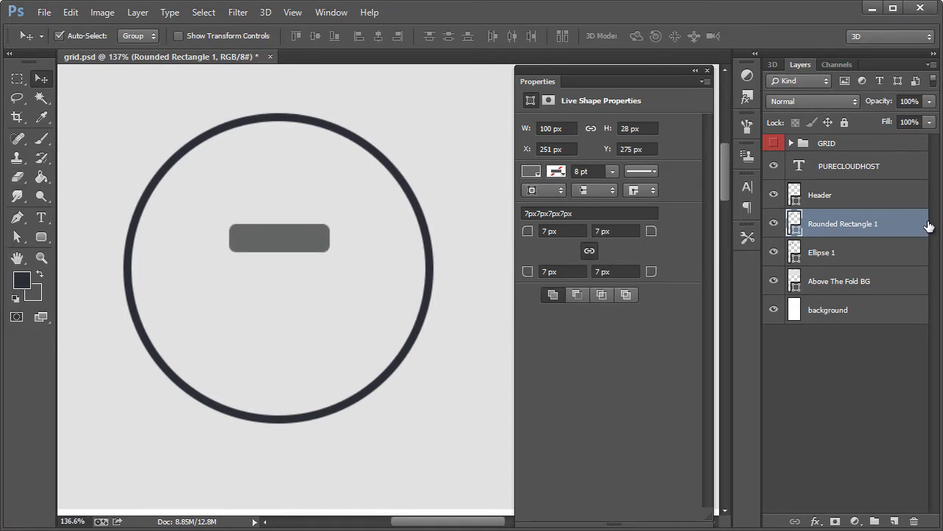
{"action": "left_click", "coordinate": [706, 73]}
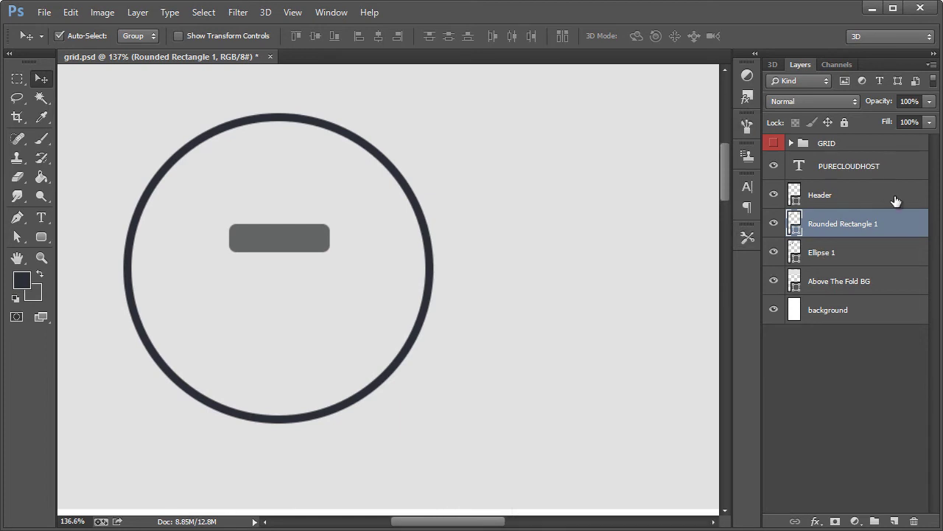
Add a linear Gradient Overlay to the rounded rectangle and set the gradient's white end stop to light grey b9b9b9
{"action": "double_click", "coordinate": [928, 233]}
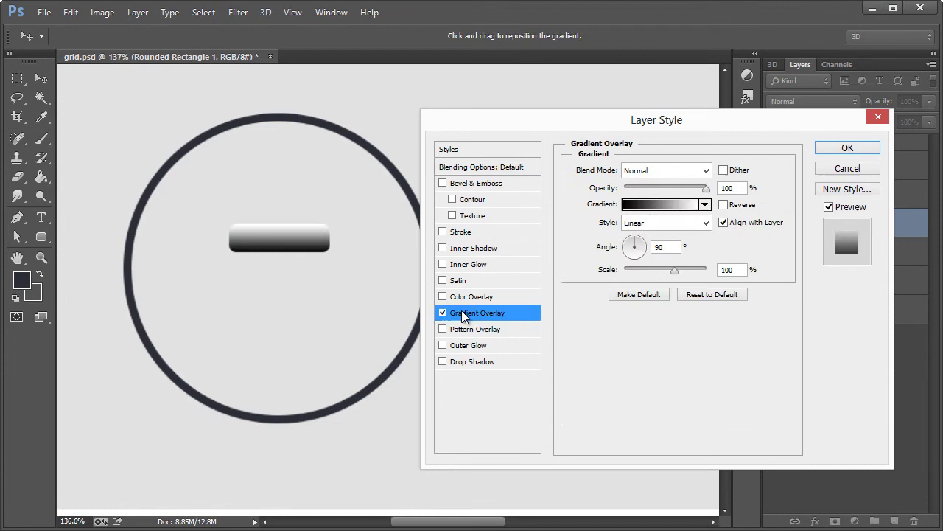
{"action": "left_click", "coordinate": [674, 203]}
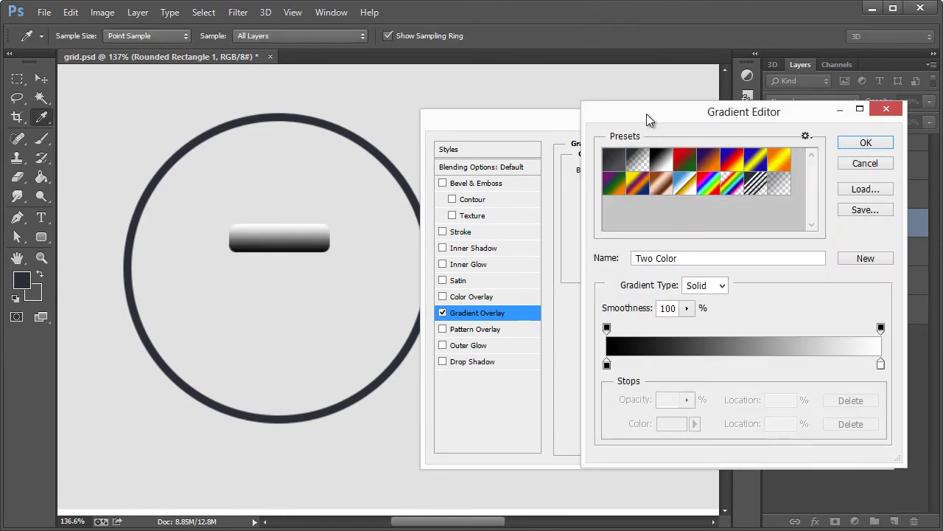
{"action": "left_click_drag", "start_coordinate": [647, 114], "coordinate": [524, 122]}
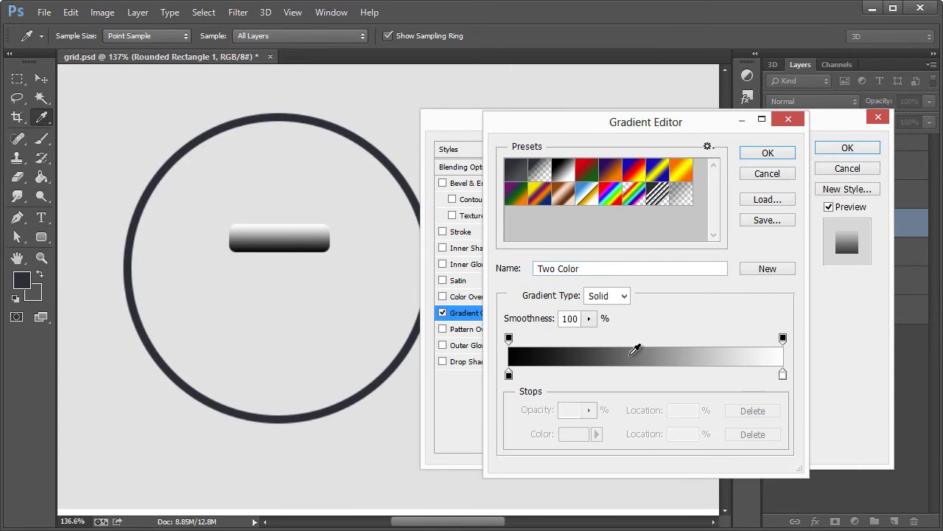
{"action": "double_click", "coordinate": [783, 374]}
{"action": "left_click_drag", "start_coordinate": [302, 243], "coordinate": [305, 264]}
{"action": "left_click", "coordinate": [655, 204]}
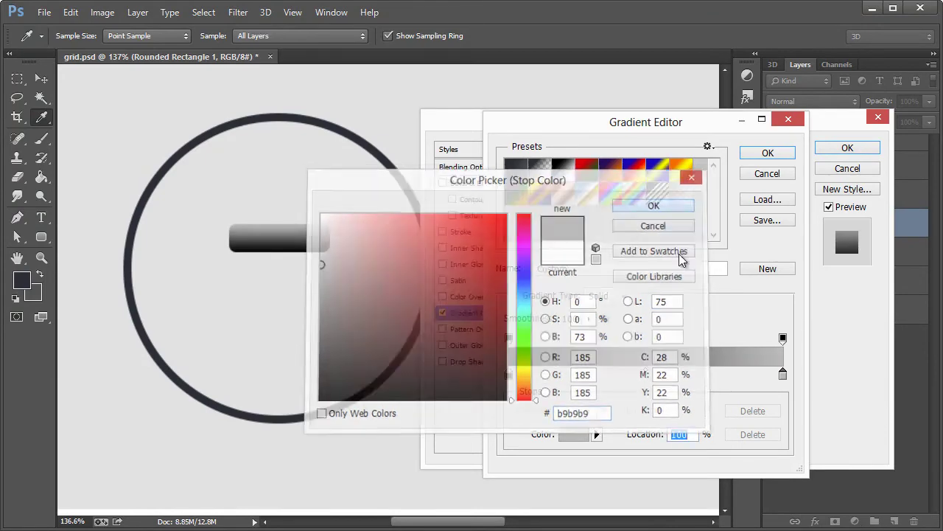
Set the gradient's black start stop to a mid grey of about RGB 140 and apply the layer style
{"action": "double_click", "coordinate": [508, 376]}
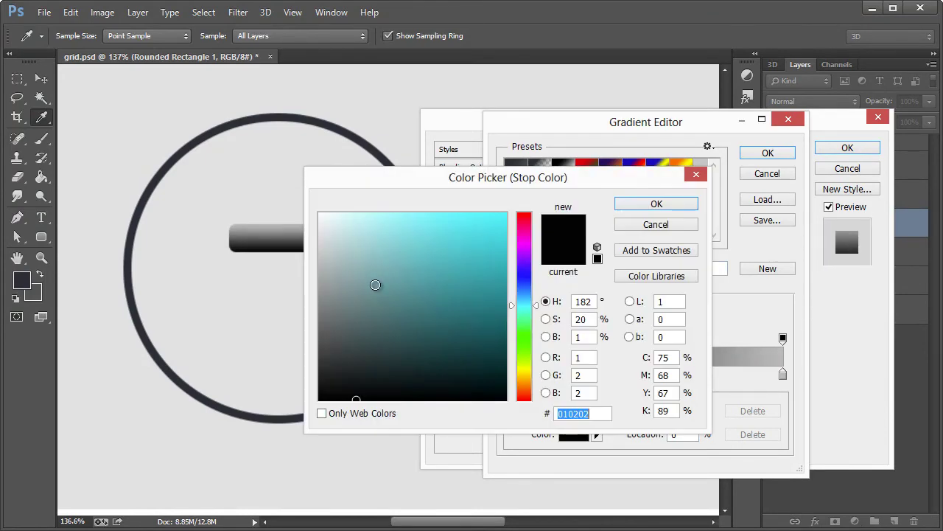
{"action": "left_click_drag", "start_coordinate": [304, 284], "coordinate": [359, 295]}
{"action": "left_click", "coordinate": [653, 204]}
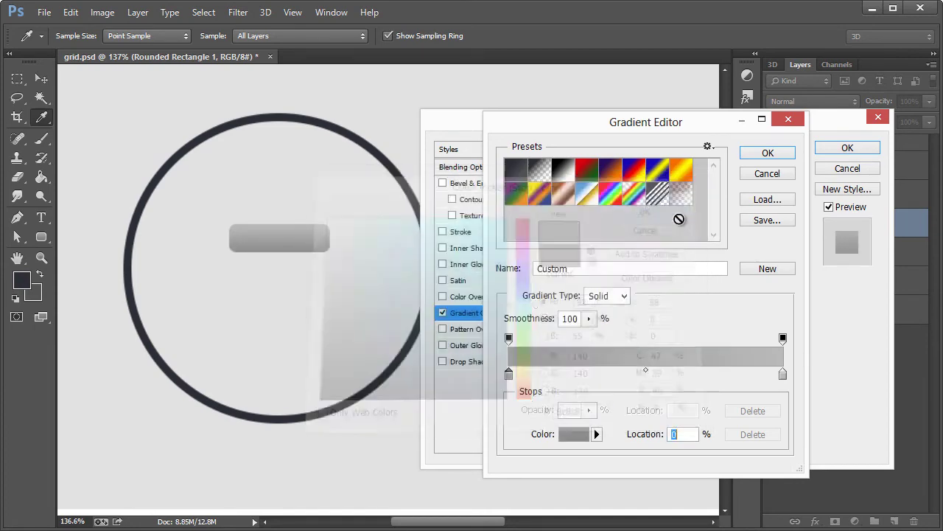
{"action": "left_click", "coordinate": [768, 153]}
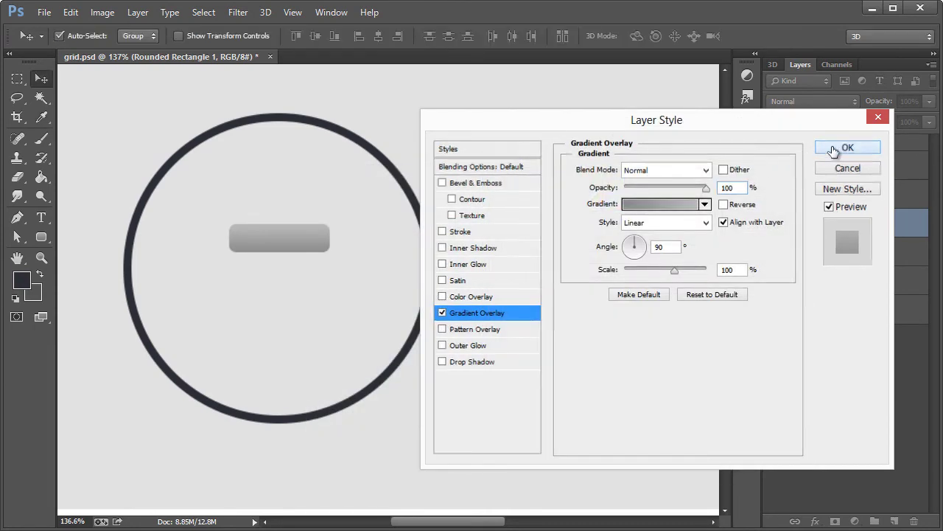
{"action": "left_click", "coordinate": [834, 150]}
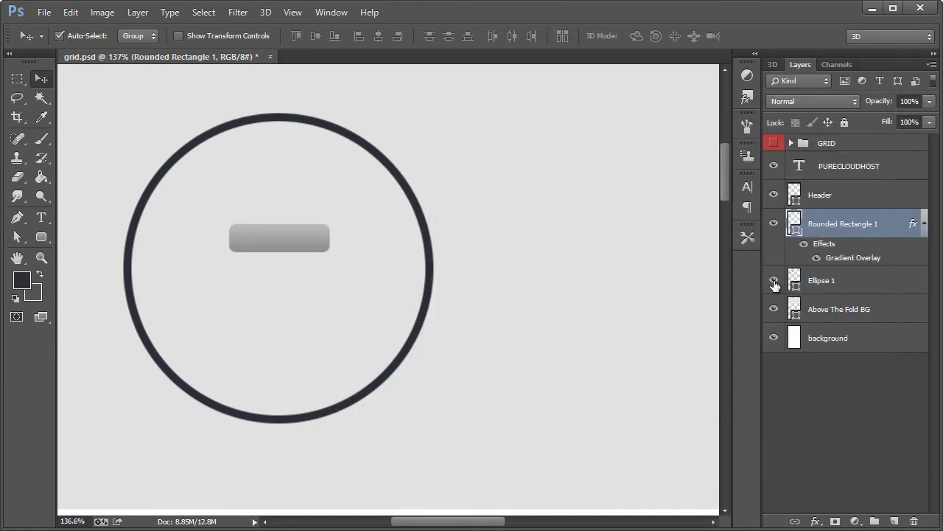
Hide the path outline and draw a circle about 6 px in diameter in the rounded rectangle's upper right part with the Ellipse Tool
{"action": "left_click", "coordinate": [42, 259]}
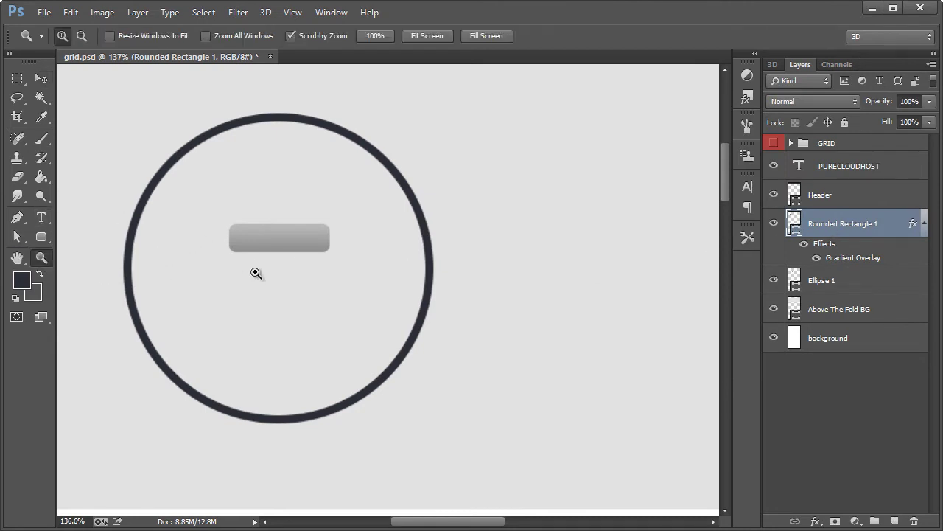
{"action": "left_click", "coordinate": [269, 255]}
{"action": "left_click", "coordinate": [280, 247]}
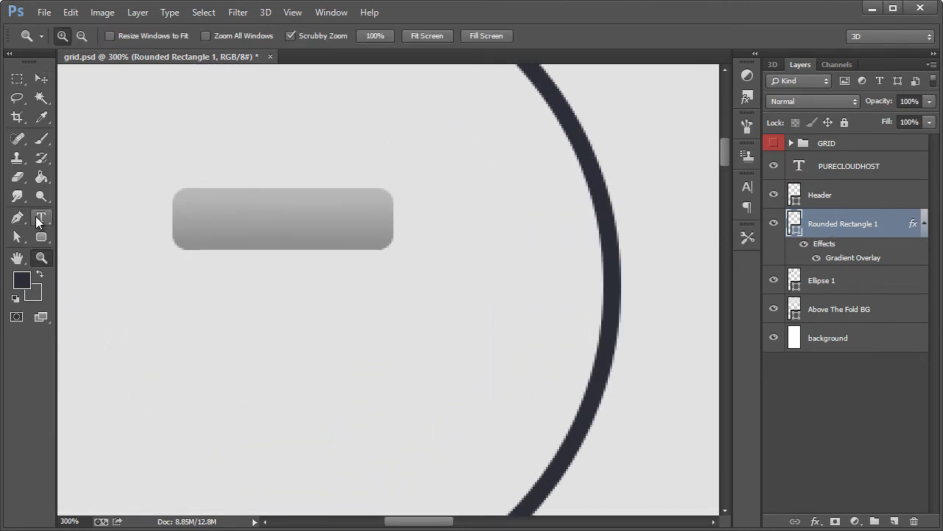
{"action": "left_click", "coordinate": [41, 236]}
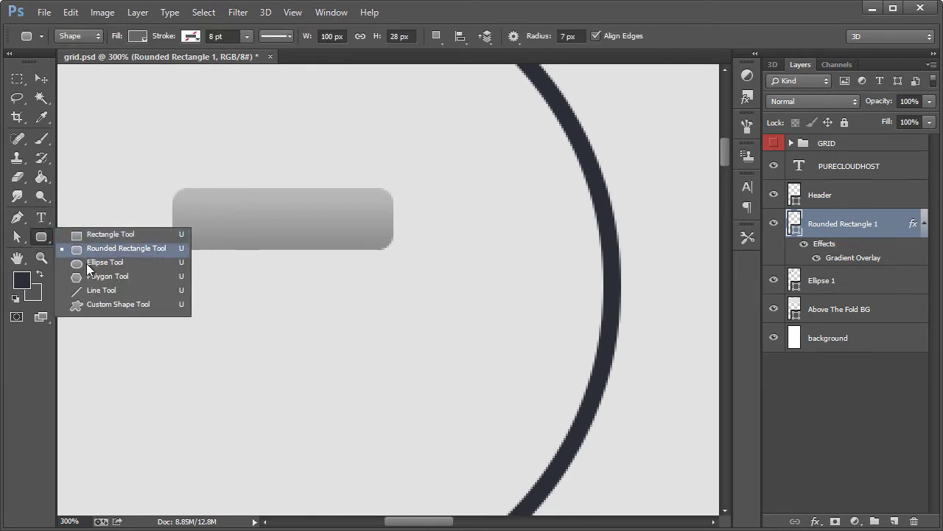
{"action": "left_click", "coordinate": [87, 263]}
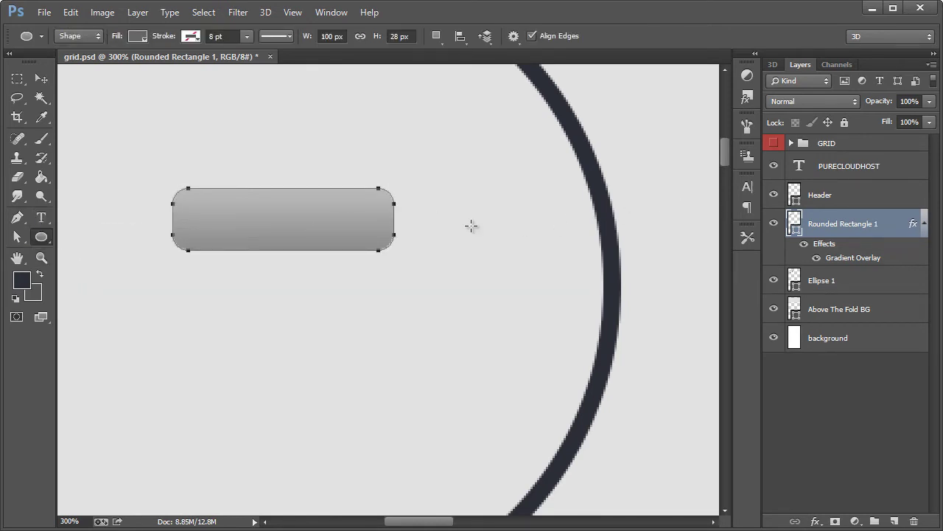
{"action": "key", "text": "ctrl+h"}
{"action": "key", "text": "ctrl+h"}
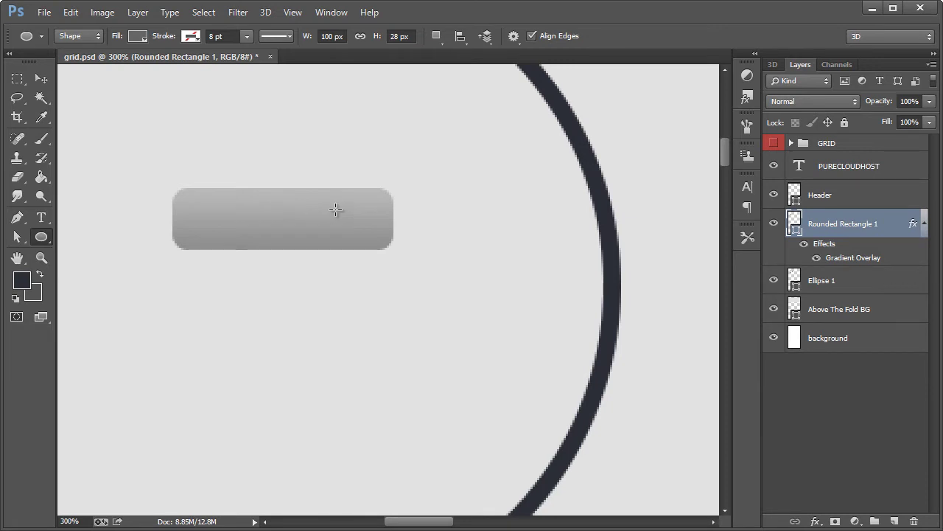
{"action": "left_click_drag", "start_coordinate": [306, 200], "coordinate": [318, 213]}
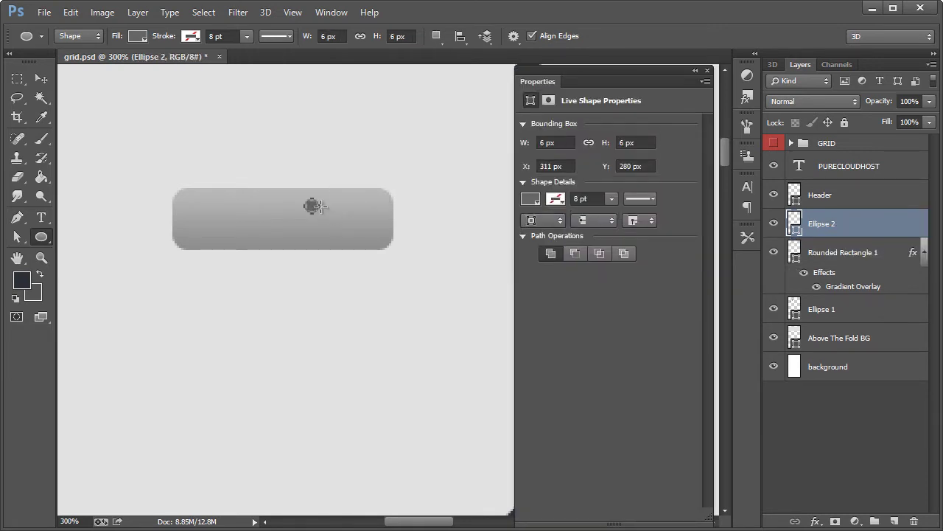
Set the small circle's fill colour to white ffffff and switch to the Move Tool
{"action": "double_click", "coordinate": [796, 224]}
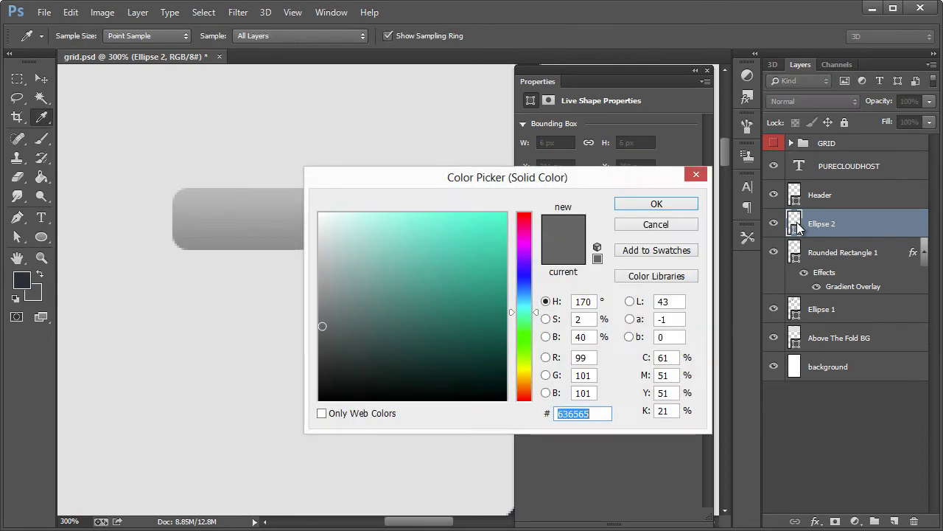
{"action": "left_click_drag", "start_coordinate": [369, 247], "coordinate": [304, 211]}
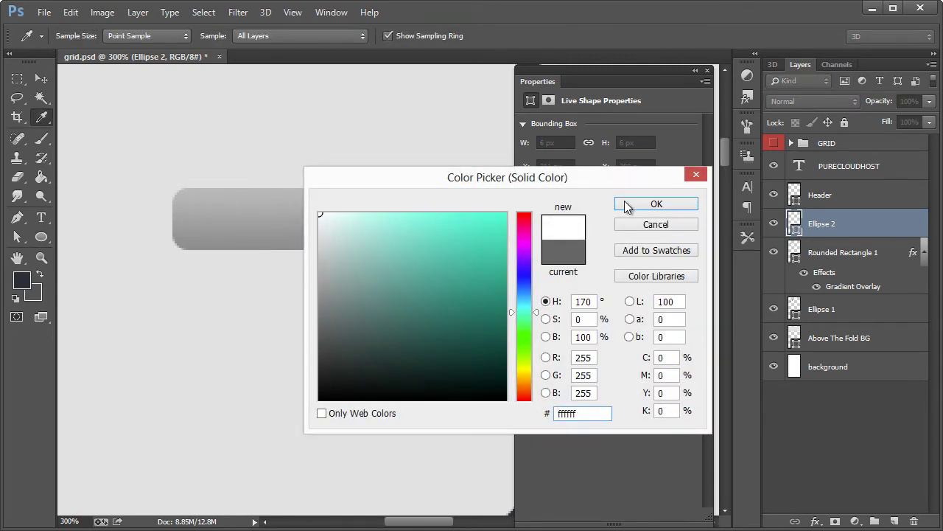
{"action": "left_click", "coordinate": [655, 205]}
{"action": "left_click", "coordinate": [41, 78]}
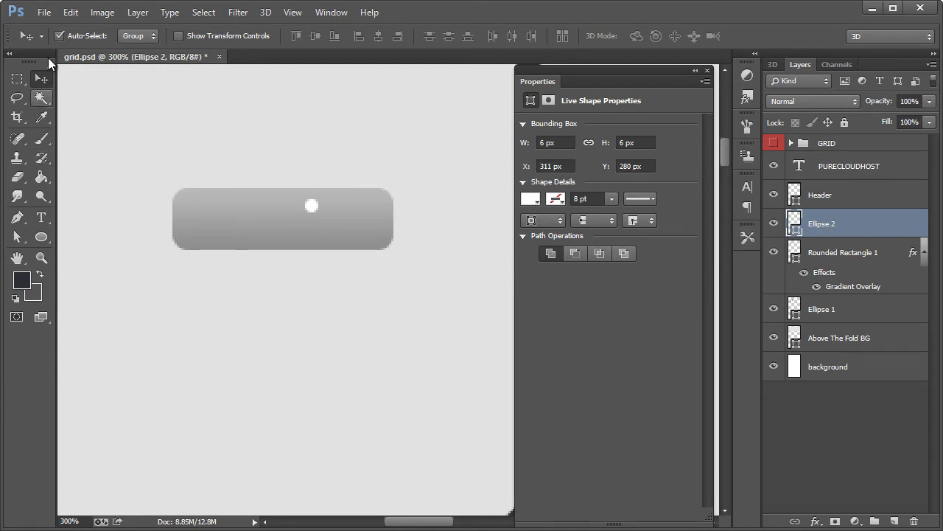
Look up the keyboard shortcut assigned to duplicating a layer among the Layers panel menu commands
{"action": "left_click", "coordinate": [70, 14]}
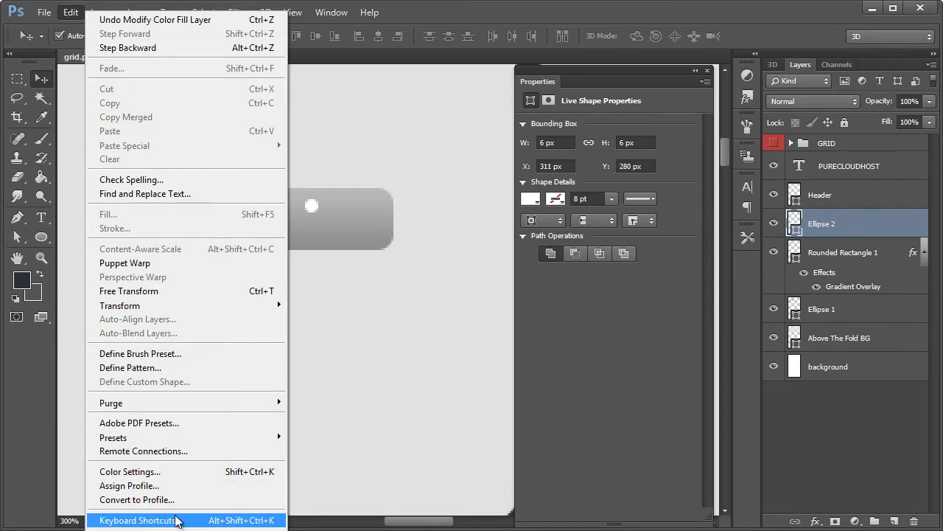
{"action": "left_click", "coordinate": [140, 520]}
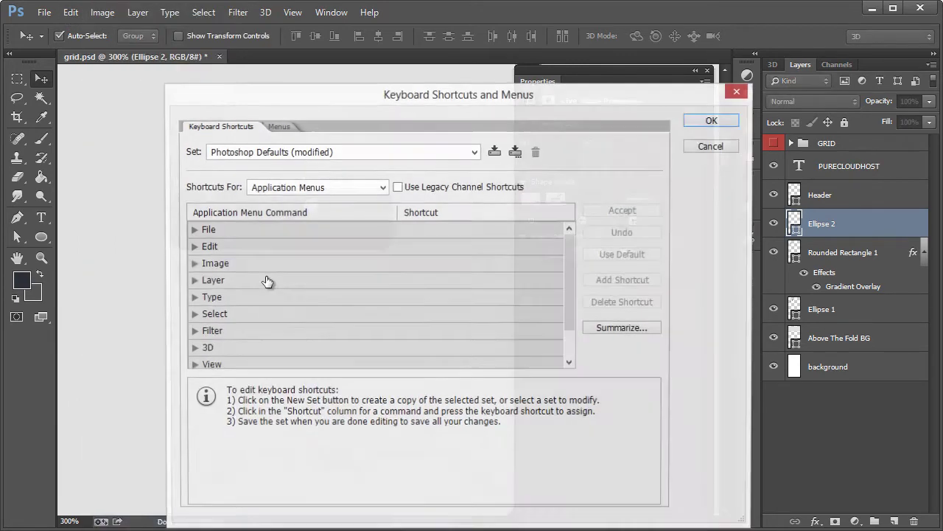
{"action": "left_click", "coordinate": [297, 189]}
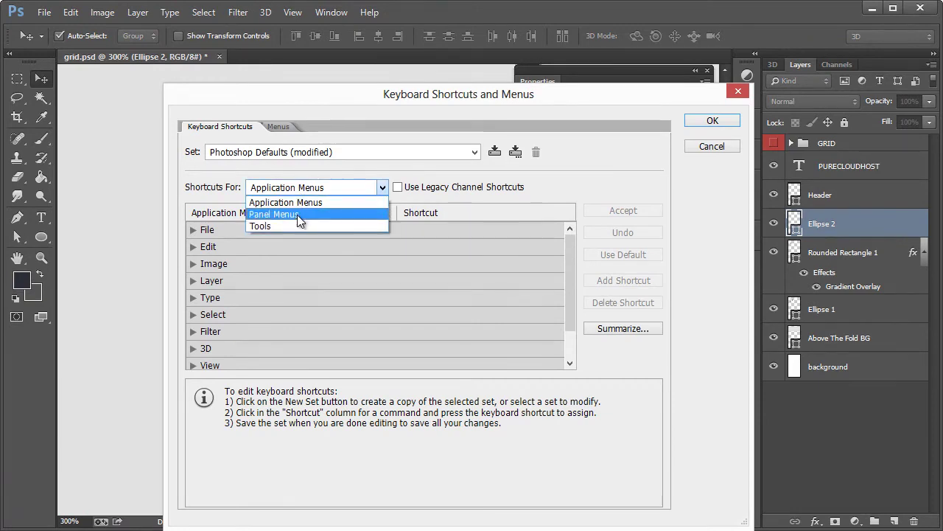
{"action": "left_click", "coordinate": [297, 214]}
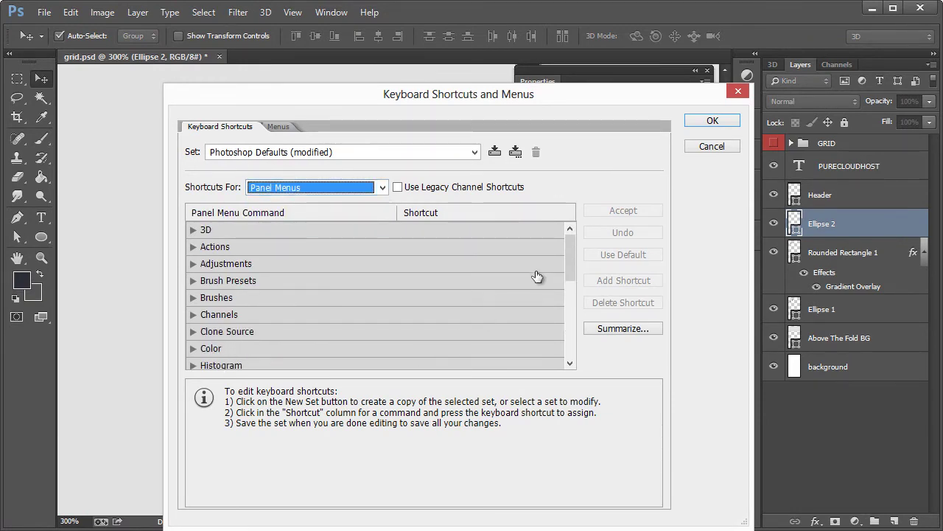
{"action": "left_click_drag", "start_coordinate": [571, 254], "coordinate": [574, 292]}
{"action": "left_click", "coordinate": [215, 317]}
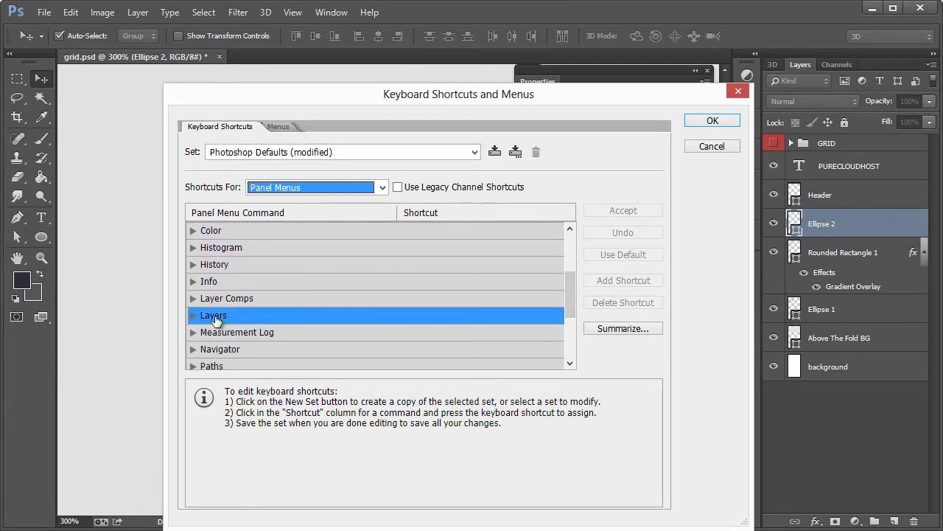
{"action": "left_click", "coordinate": [192, 314]}
{"action": "scroll", "coordinate": [565, 269], "scroll_direction": "down", "scroll_amount": 3}
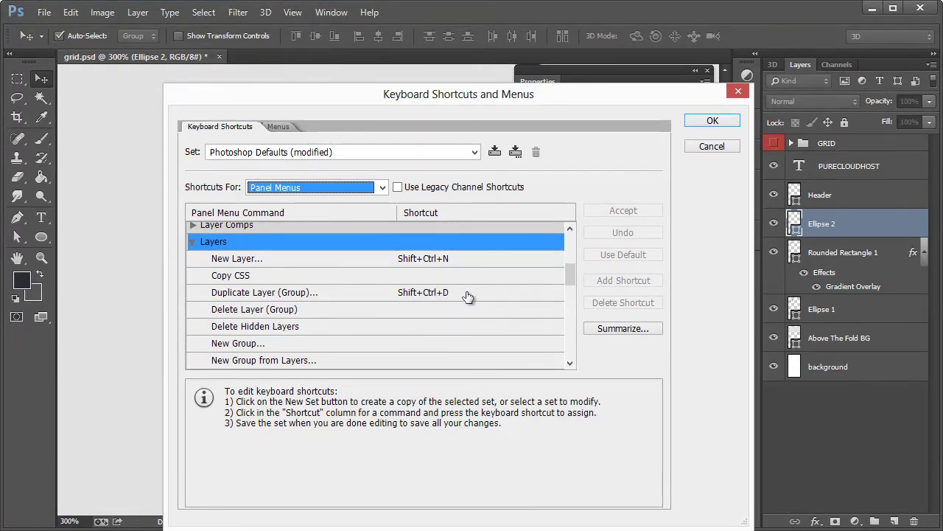
{"action": "left_click", "coordinate": [707, 146]}
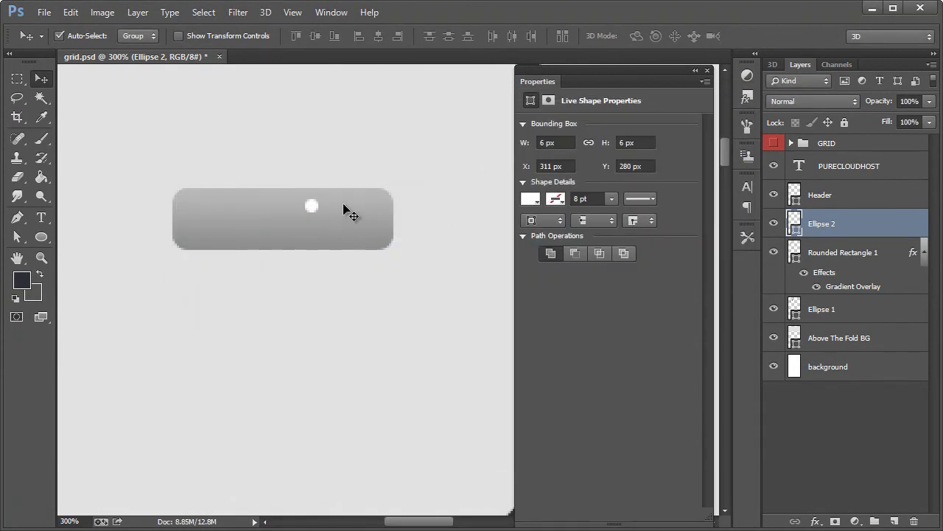
Duplicate the small white circle twice and space the copies out to its right, forming an even row of three dots
{"action": "key", "text": "ctrl+alt+d"}
{"action": "left_click", "coordinate": [559, 174]}
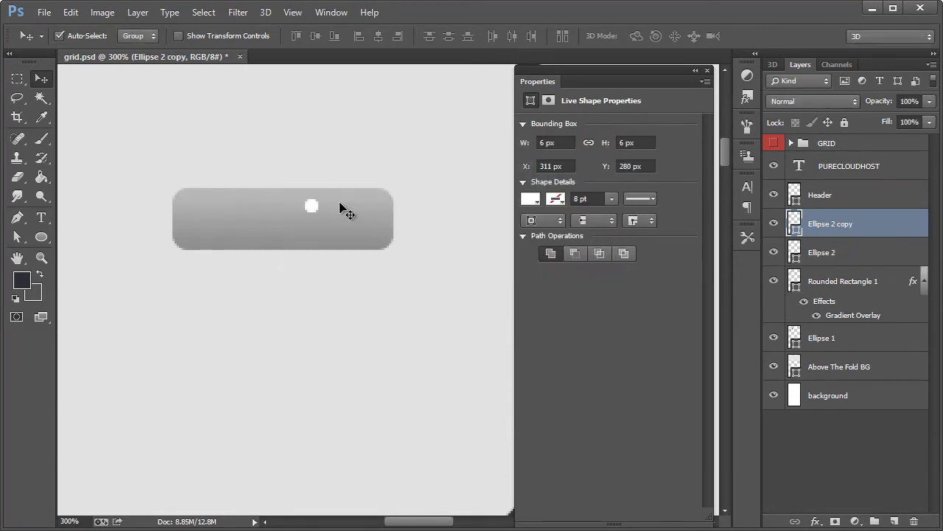
{"action": "left_click_drag", "start_coordinate": [309, 207], "coordinate": [358, 209]}
{"action": "key", "text": "ctrl+alt+d"}
{"action": "left_click", "coordinate": [578, 176]}
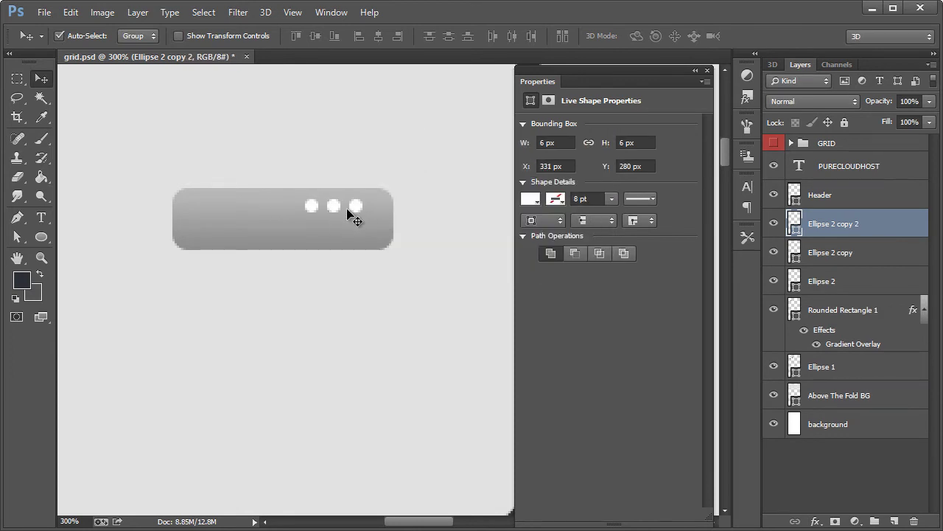
Merge the three dot layers into one shape layer and move the dots about 7 px to the right
{"action": "left_click", "coordinate": [840, 283], "text": "shift"}
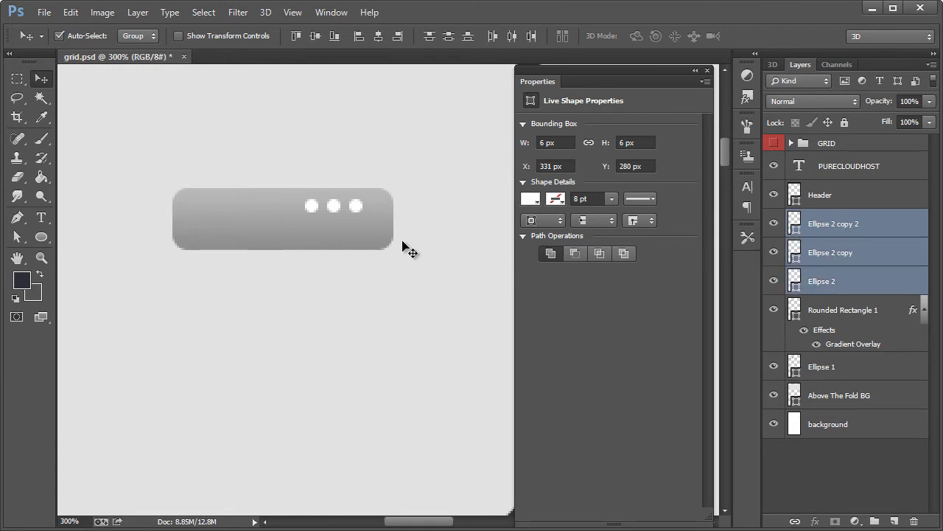
{"action": "key", "text": "ctrl+e"}
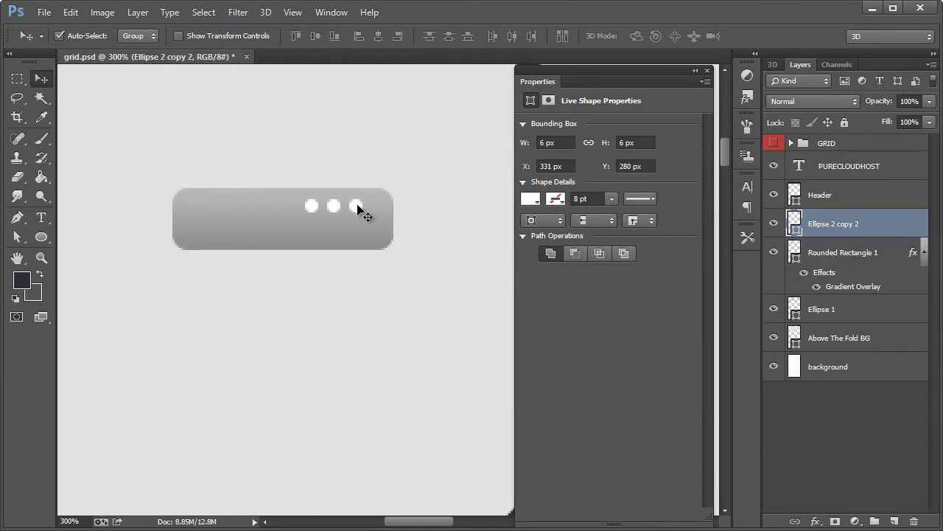
{"action": "left_click_drag", "start_coordinate": [358, 207], "coordinate": [372, 205]}
Close the shape properties, duplicate the rounded bar together with its dots, and place the copy just below the original bar
{"action": "double_click", "coordinate": [42, 257]}
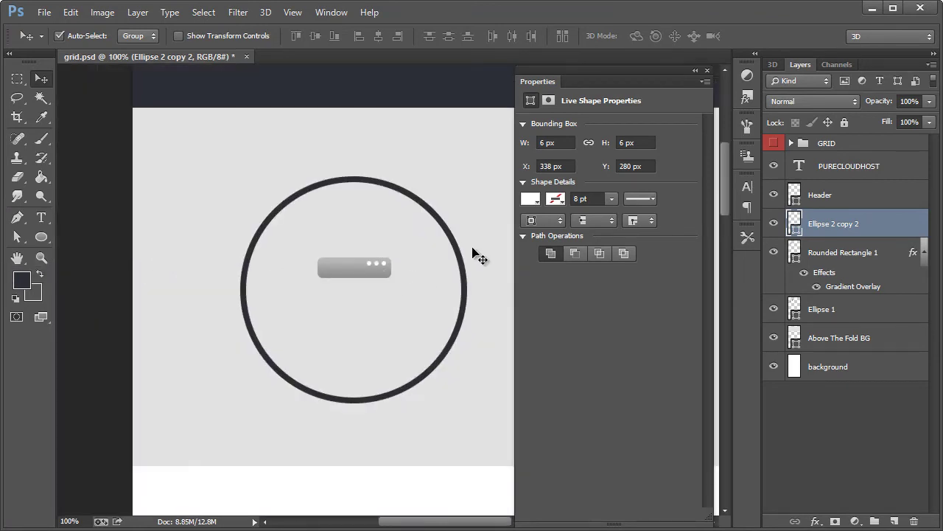
{"action": "left_click", "coordinate": [707, 71]}
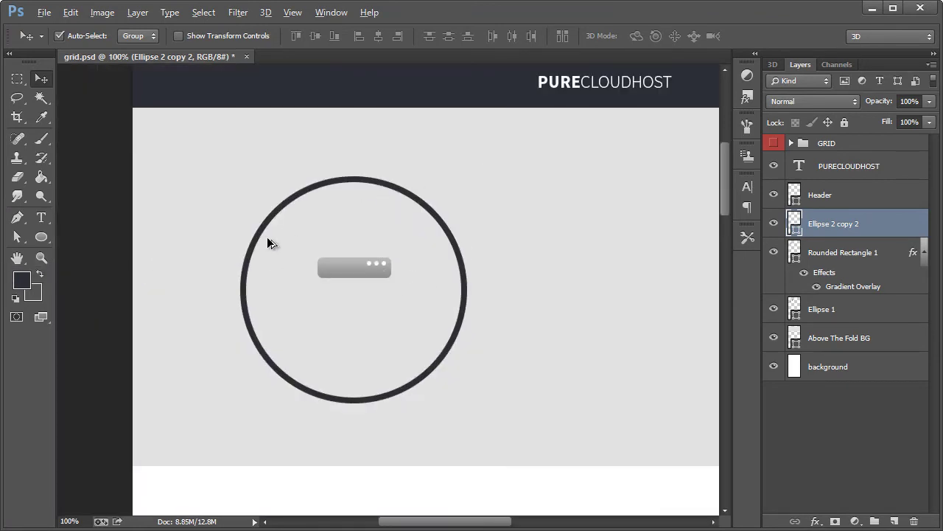
{"action": "key", "text": "ctrl+0"}
{"action": "scroll", "coordinate": [267, 237], "scroll_direction": "down", "scroll_amount": 2, "text": "alt"}
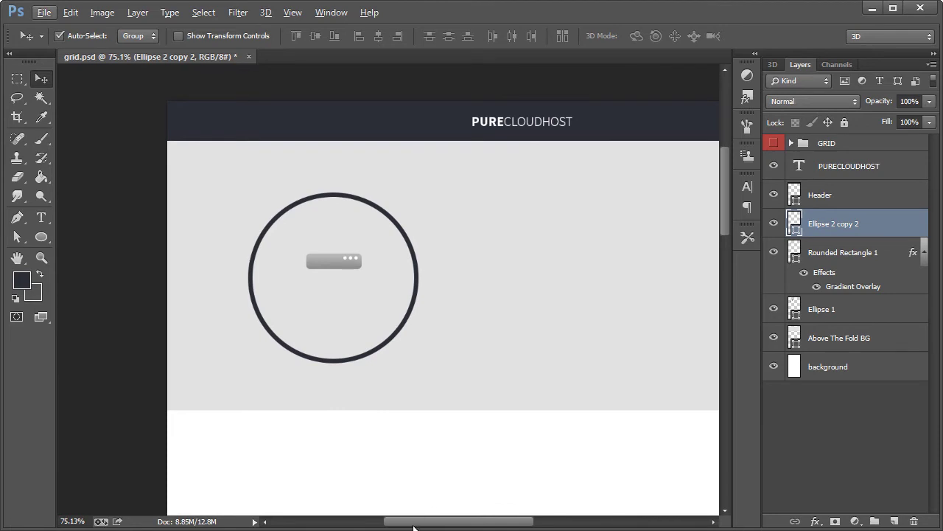
{"action": "left_click_drag", "start_coordinate": [413, 526], "coordinate": [435, 525]}
{"action": "scroll", "coordinate": [327, 336], "scroll_direction": "down", "scroll_amount": 1, "text": "alt"}
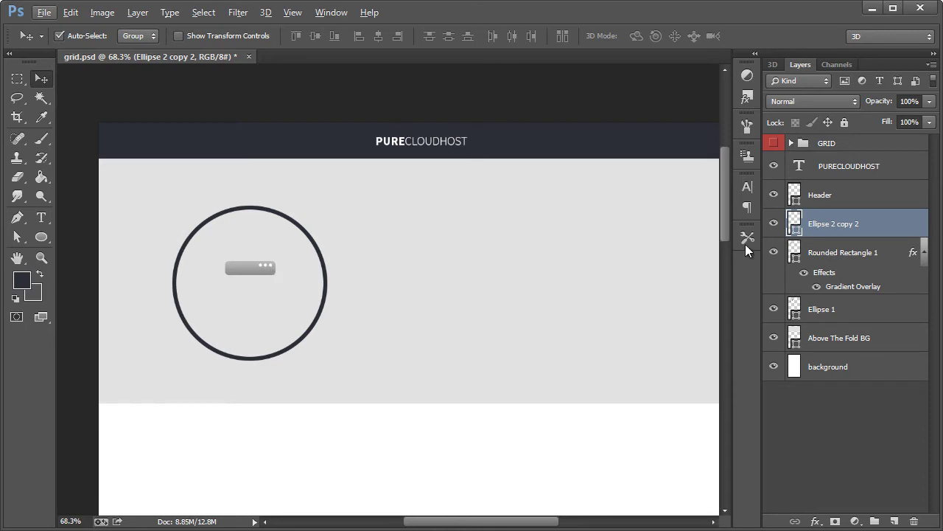
{"action": "key", "text": "alt"}
{"action": "left_click", "coordinate": [832, 254], "text": "shift"}
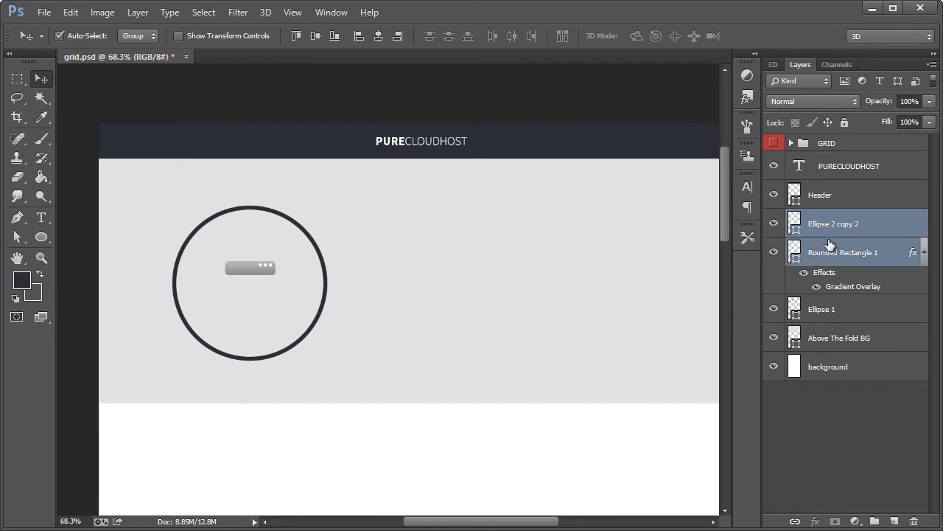
{"action": "right_click", "coordinate": [830, 244]}
{"action": "left_click", "coordinate": [862, 313]}
{"action": "left_click", "coordinate": [594, 171]}
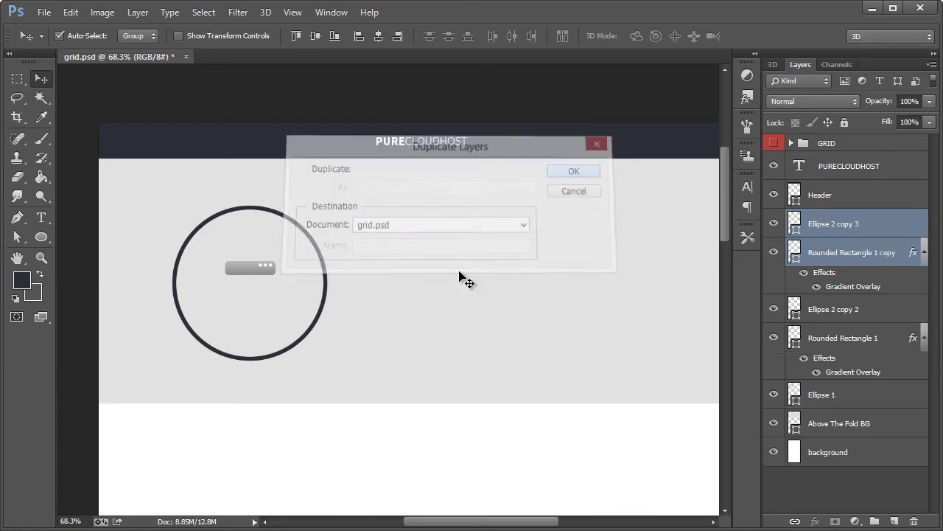
{"action": "left_click_drag", "start_coordinate": [245, 270], "coordinate": [250, 295]}
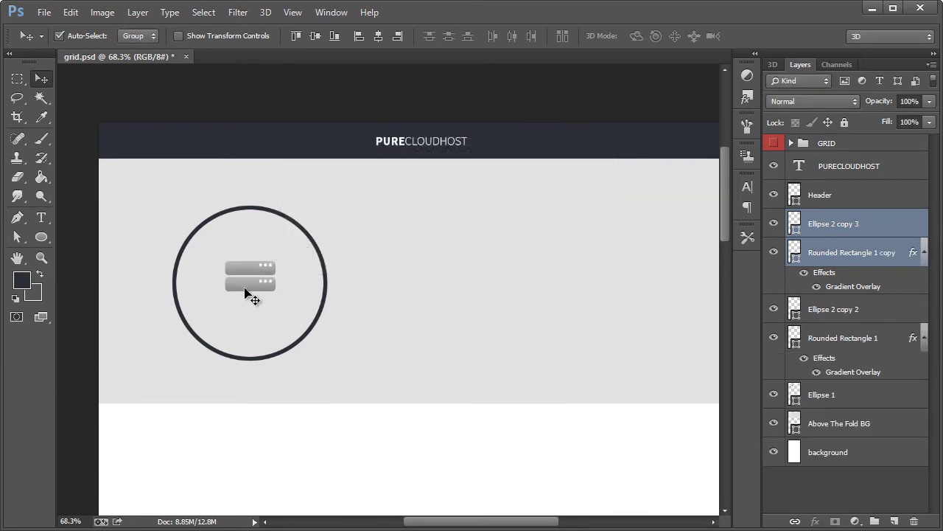
Duplicate the second bar with its dots and place the copy below it with the same gap to form a three-bar stack
{"action": "scroll", "coordinate": [248, 310], "scroll_direction": "up", "scroll_amount": 5}
{"action": "scroll", "coordinate": [247, 312], "scroll_direction": "up", "scroll_amount": 2}
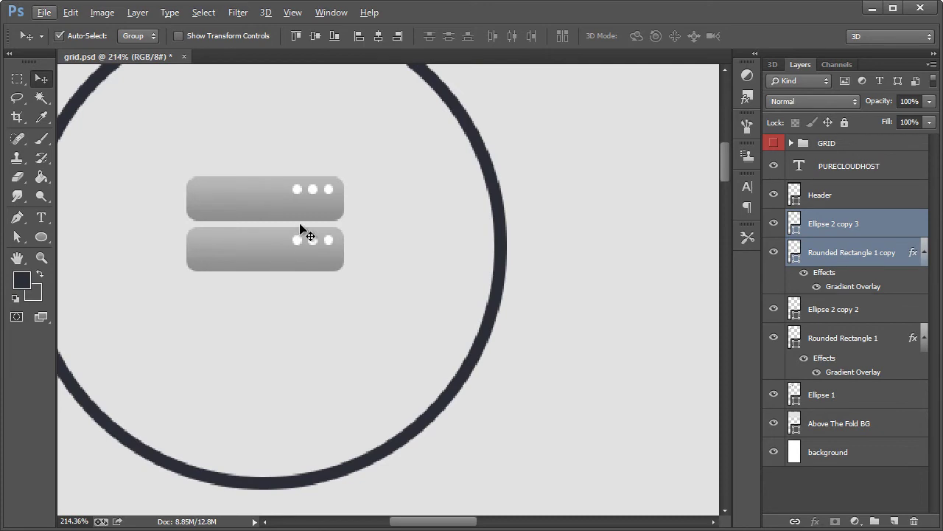
{"action": "key", "text": "alt+l"}
{"action": "key", "text": "d"}
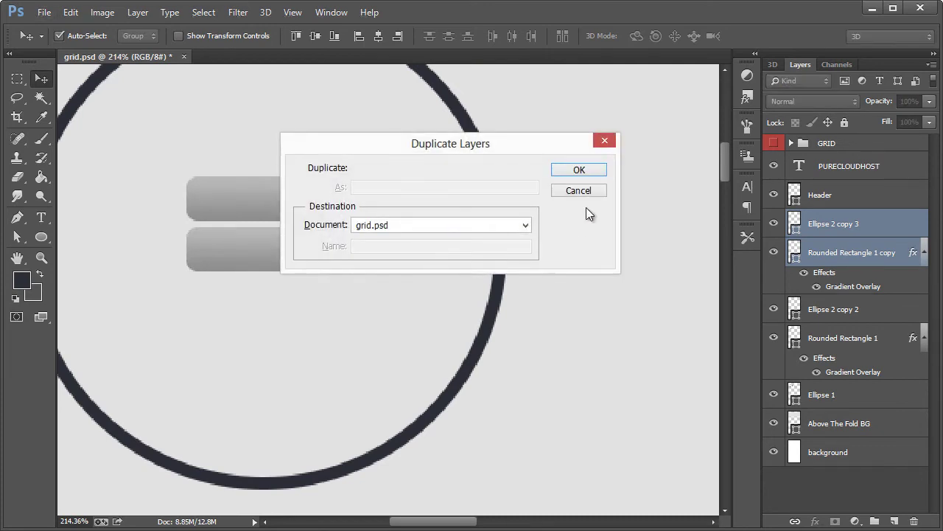
{"action": "left_click", "coordinate": [580, 170]}
{"action": "left_click_drag", "start_coordinate": [265, 263], "coordinate": [267, 307]}
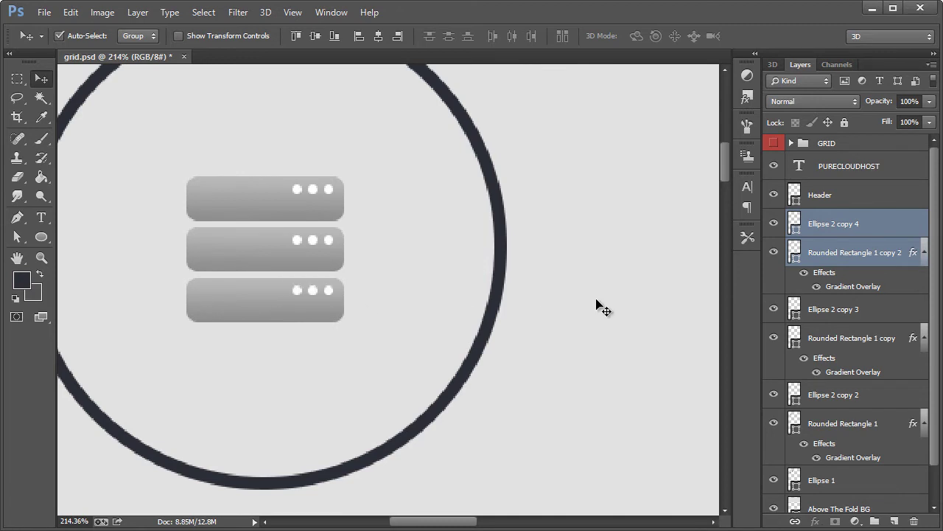
Group the three rounded bar layers and their dot layers, and name the group Servers
{"action": "left_click", "coordinate": [846, 223]}
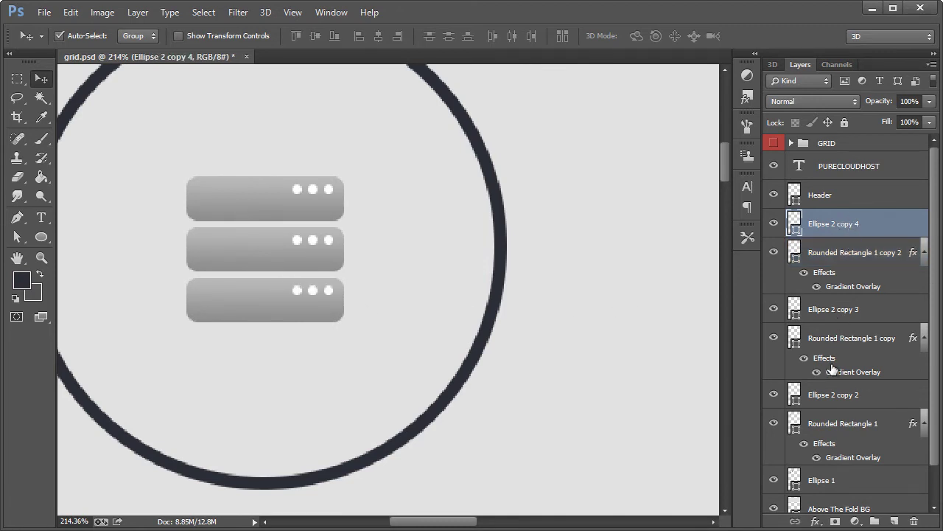
{"action": "left_click", "coordinate": [834, 426], "text": "shift"}
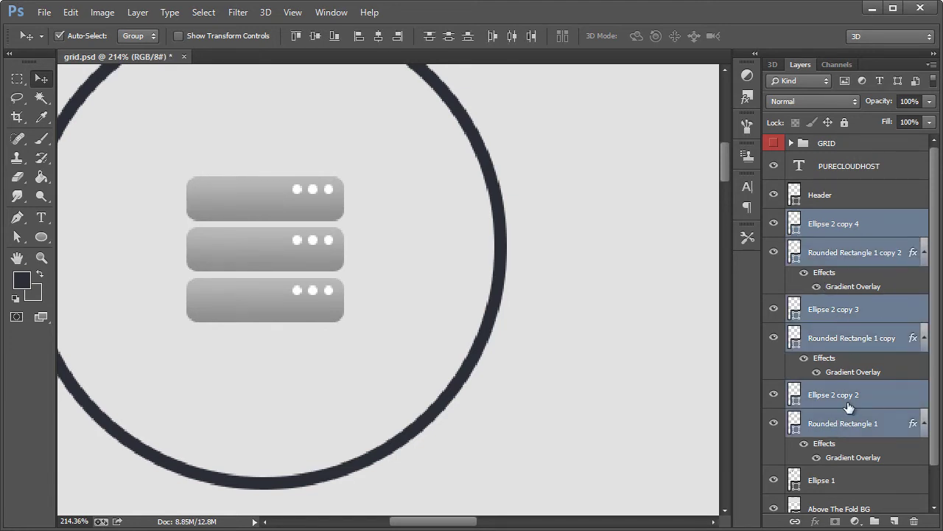
{"action": "key", "text": "ctrl+g"}
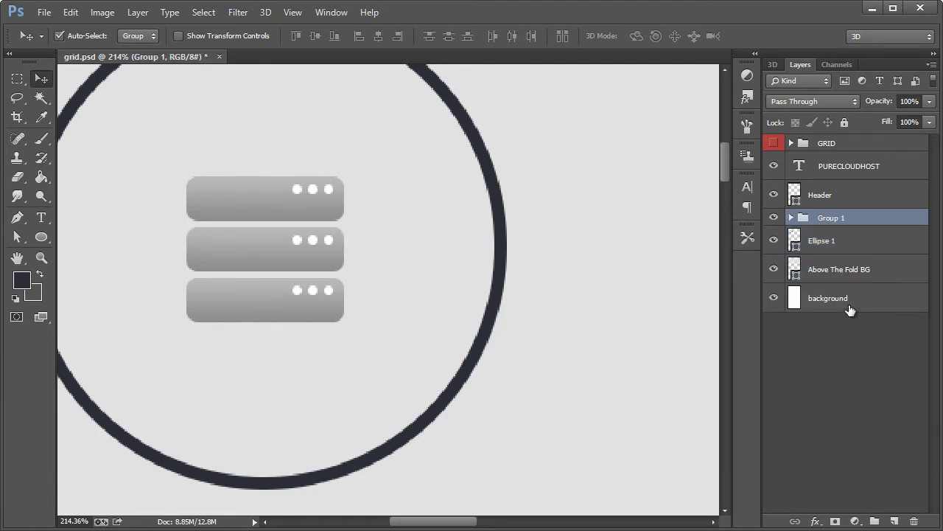
{"action": "double_click", "coordinate": [833, 218]}
{"action": "type", "text": "Servers"}
{"action": "key", "text": "Return"}
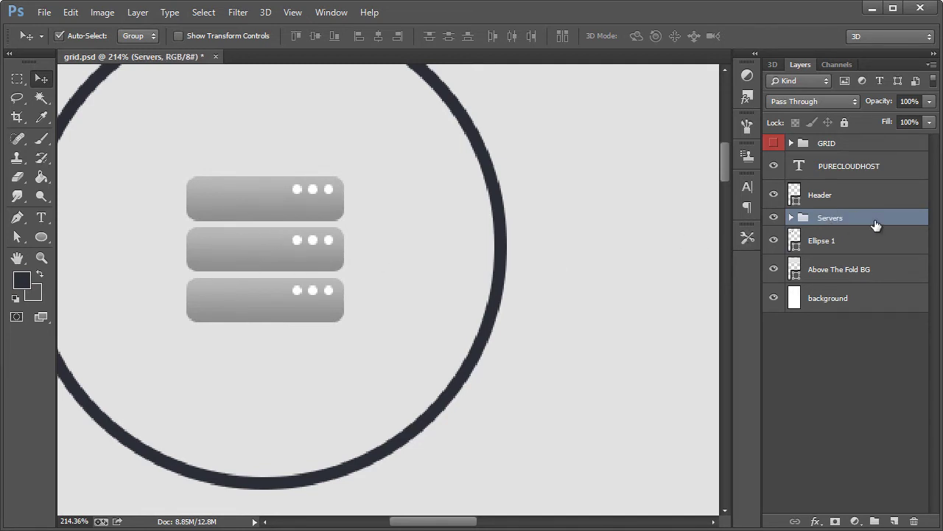
Add a 3 px outside Stroke in white ffffff to the Servers group and apply the layer style
{"action": "key", "text": "ctrl+1"}
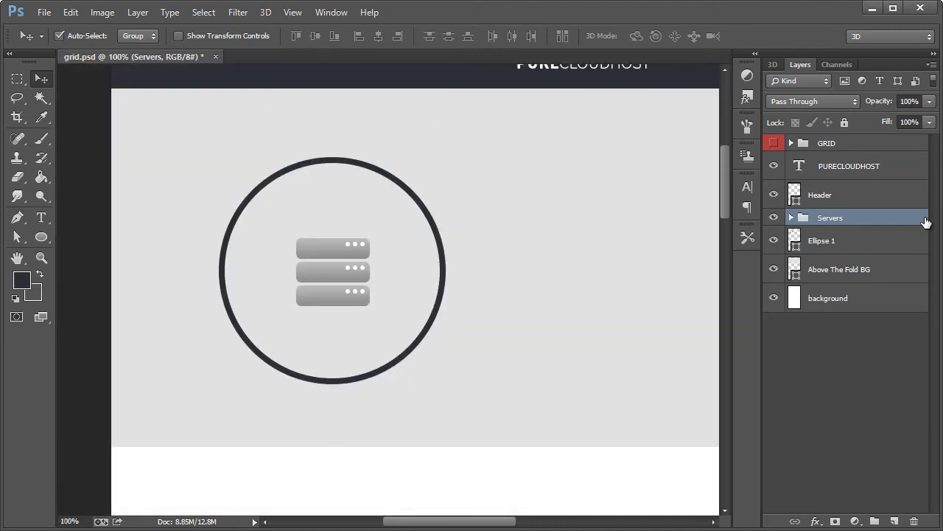
{"action": "double_click", "coordinate": [926, 222]}
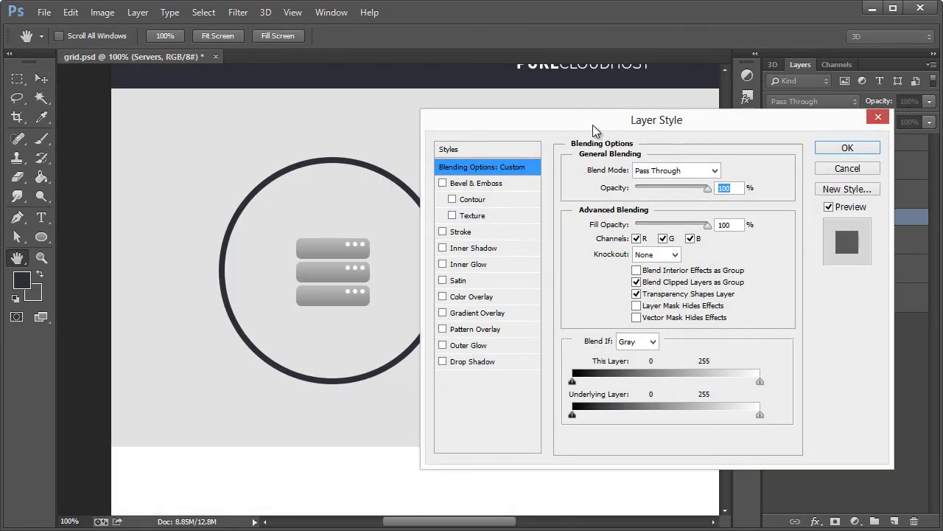
{"action": "left_click_drag", "start_coordinate": [616, 125], "coordinate": [599, 129]}
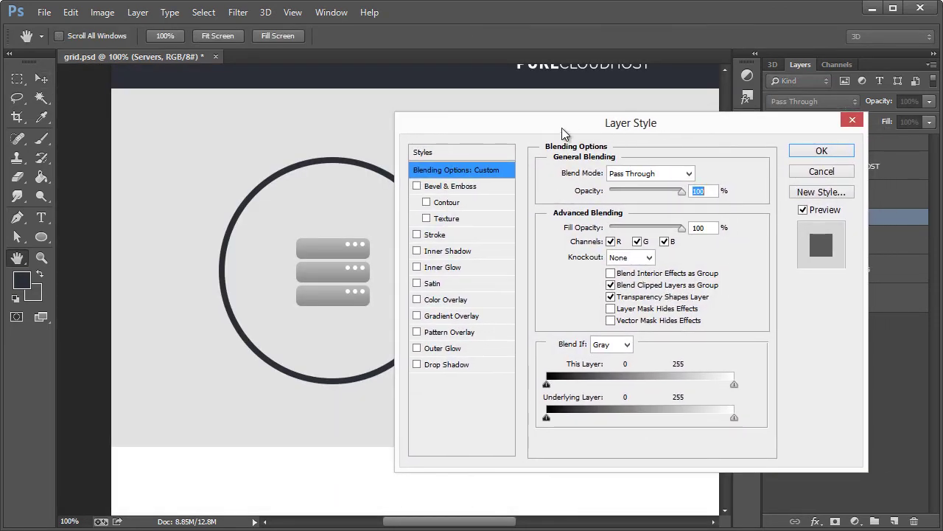
{"action": "left_click", "coordinate": [426, 236]}
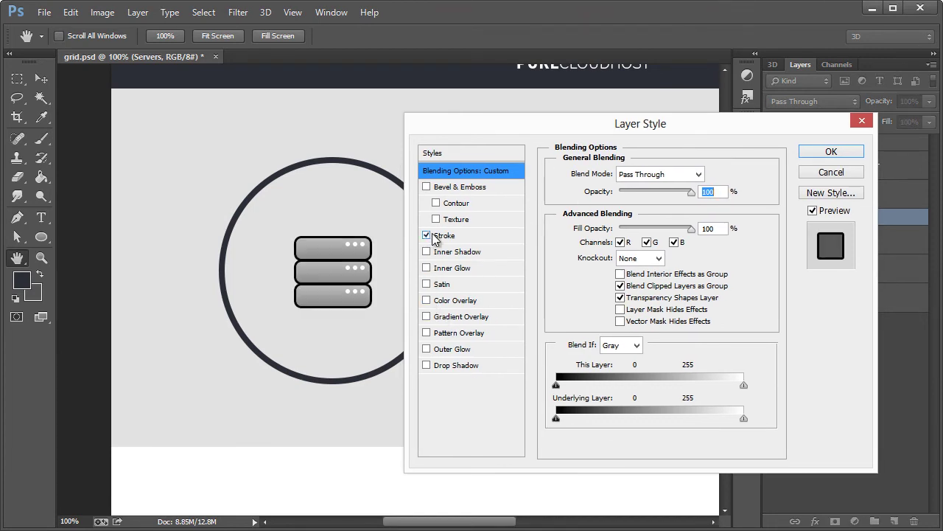
{"action": "left_click", "coordinate": [442, 236]}
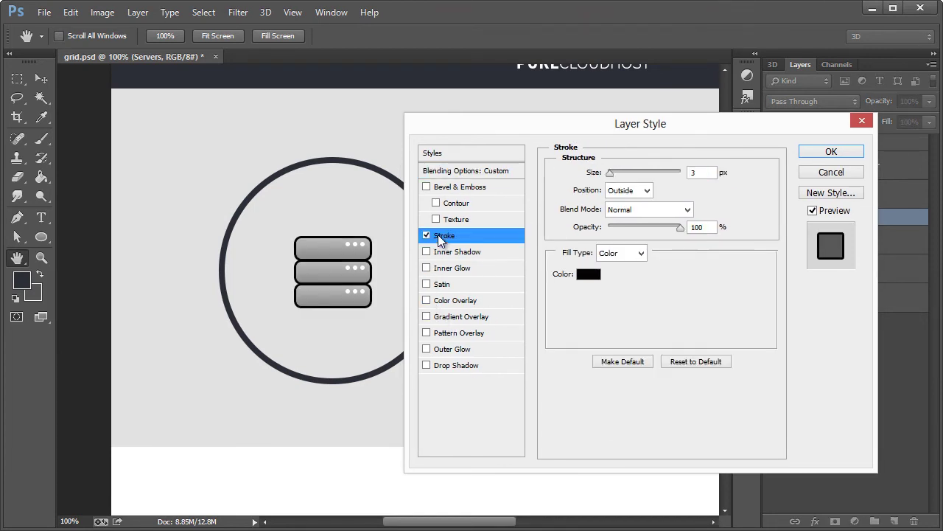
{"action": "left_click", "coordinate": [587, 274]}
{"action": "mouse_move", "coordinate": [354, 227]}
{"action": "left_mouse_down"}
{"action": "mouse_move", "coordinate": [331, 206]}
{"action": "mouse_move", "coordinate": [319, 212]}
{"action": "left_mouse_up"}
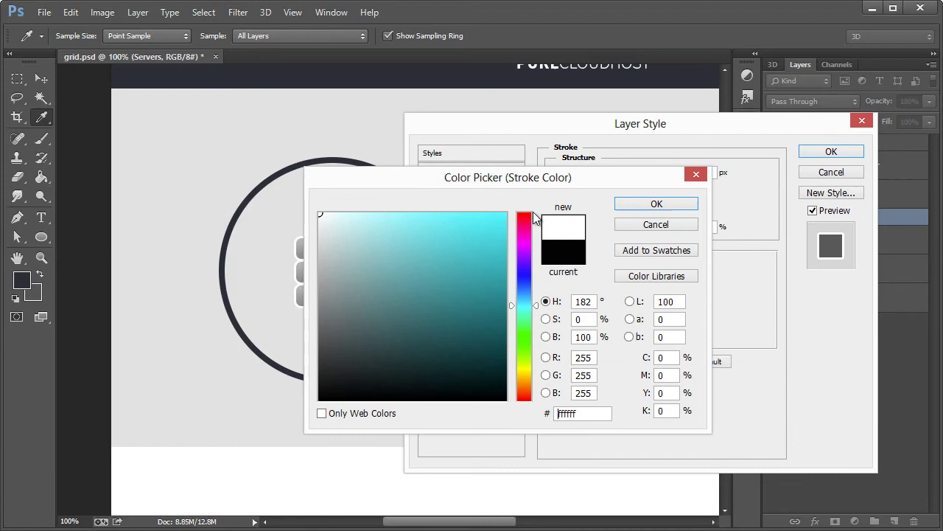
{"action": "left_click", "coordinate": [631, 204]}
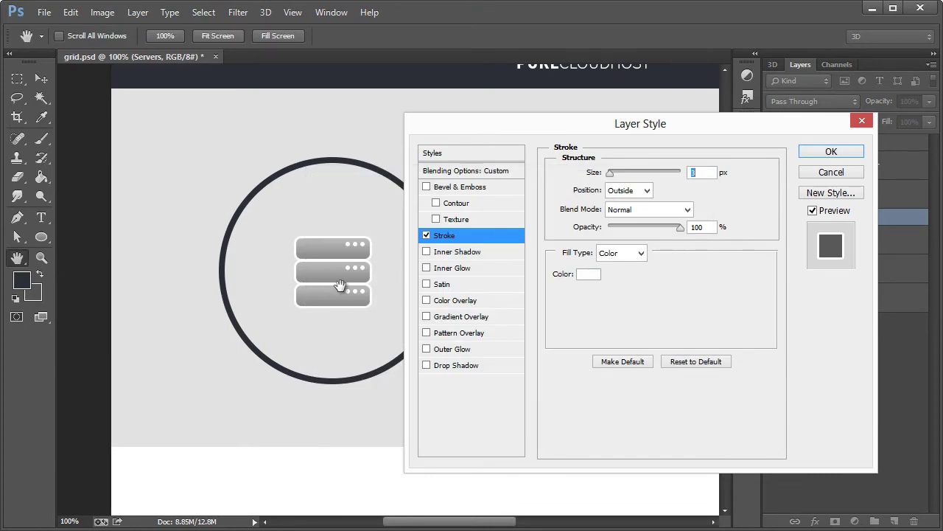
{"action": "left_click", "coordinate": [831, 152]}
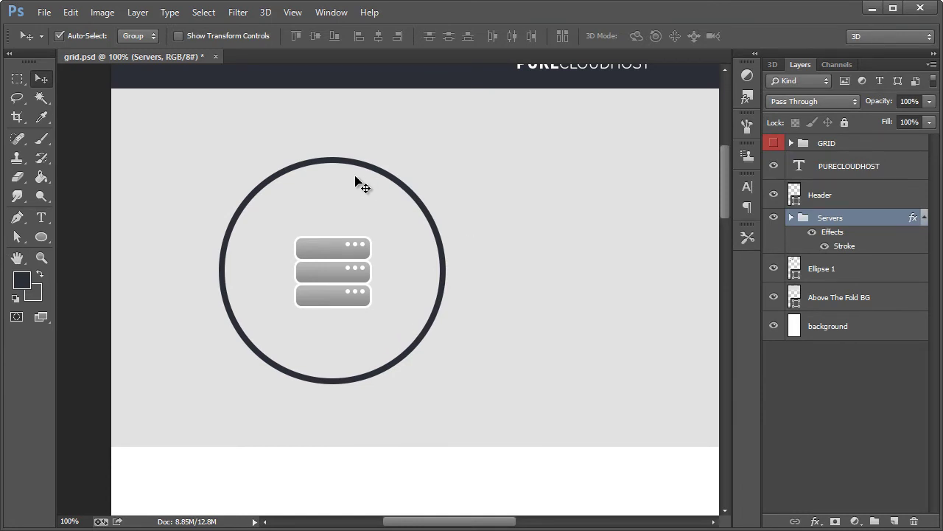
Activate the Brush tool and pick the 1467 px cloud brush from the preset brushes
{"action": "left_click", "coordinate": [41, 145]}
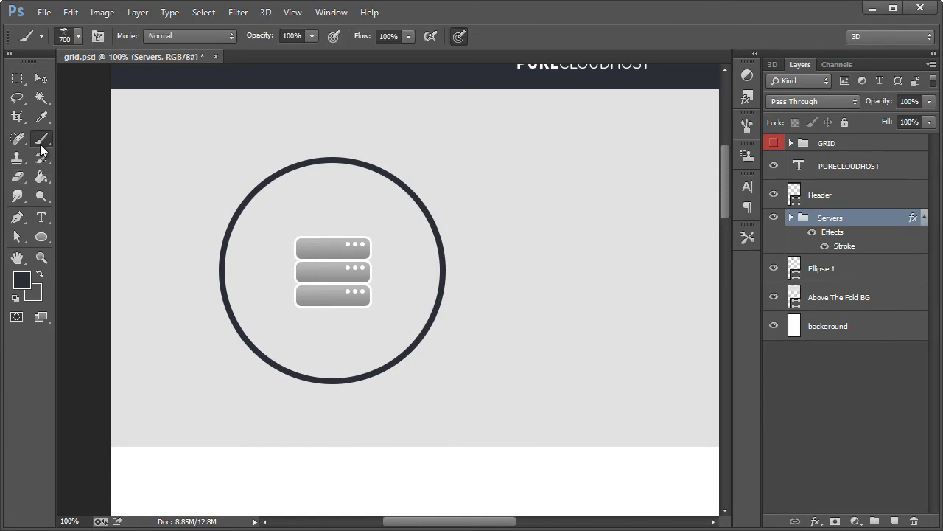
{"action": "left_click", "coordinate": [78, 37]}
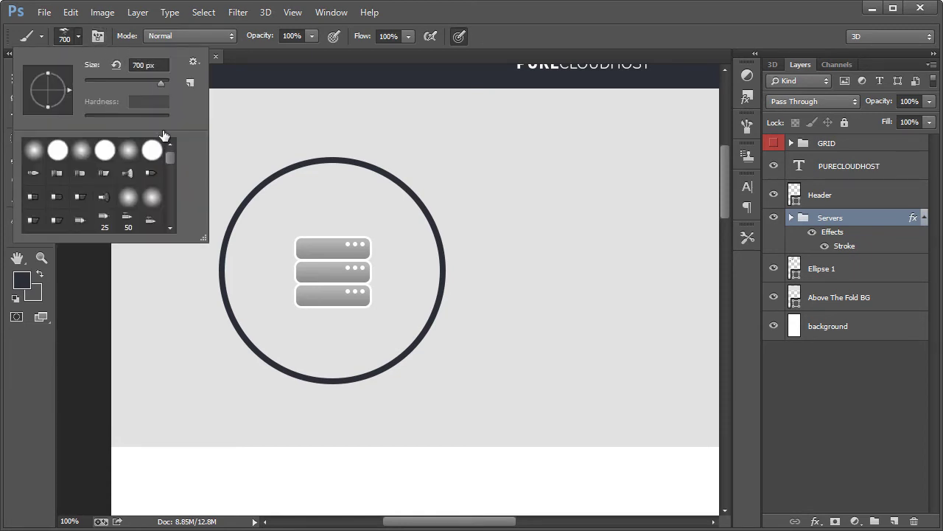
{"action": "left_click_drag", "start_coordinate": [166, 157], "coordinate": [173, 192]}
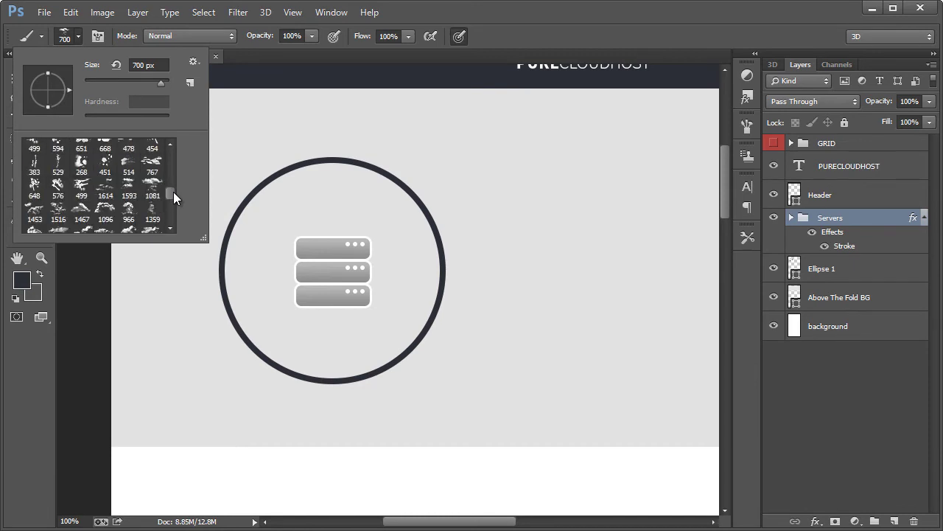
{"action": "left_click", "coordinate": [170, 229]}
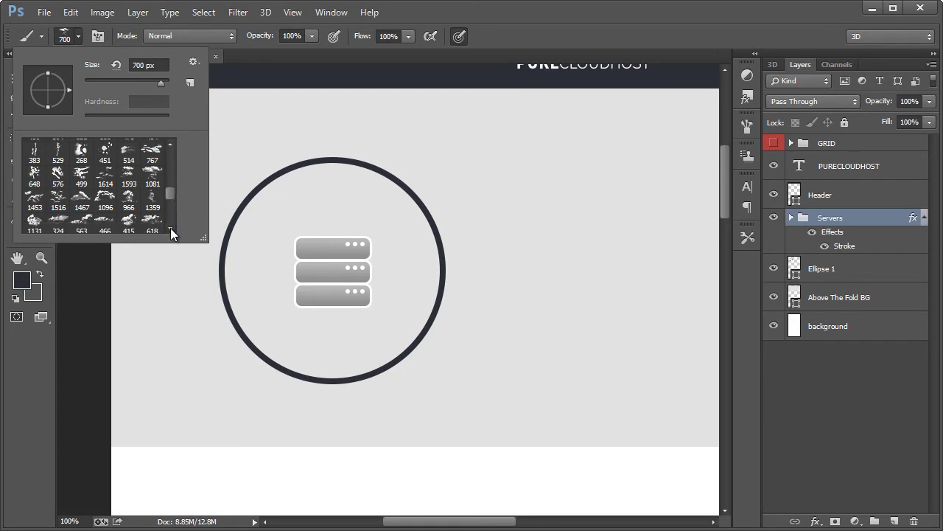
{"action": "left_click", "coordinate": [170, 228]}
{"action": "left_click", "coordinate": [82, 190]}
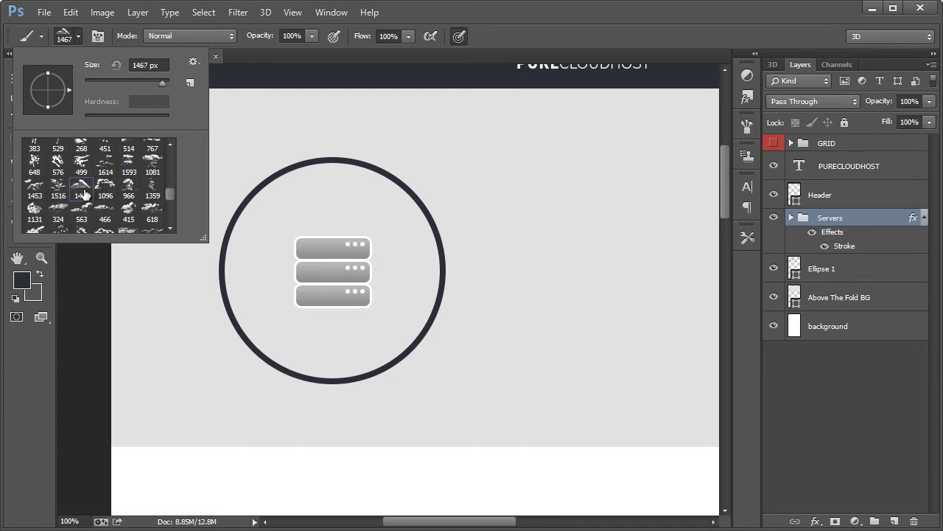
{"action": "left_click", "coordinate": [423, 17]}
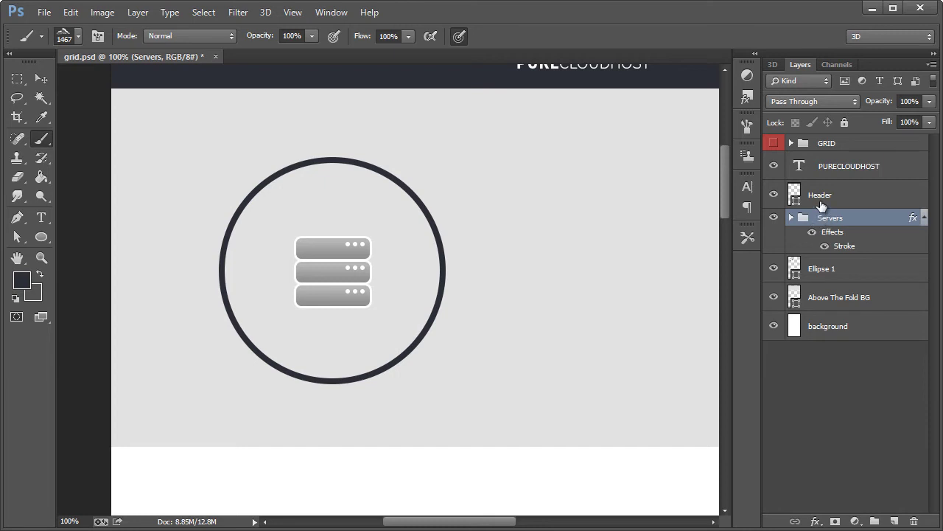
Add a new empty layer directly above the Ellipse 1 layer, keeping the default layer settings
{"action": "left_click", "coordinate": [774, 269]}
{"action": "left_click", "coordinate": [774, 269]}
{"action": "left_click", "coordinate": [836, 270]}
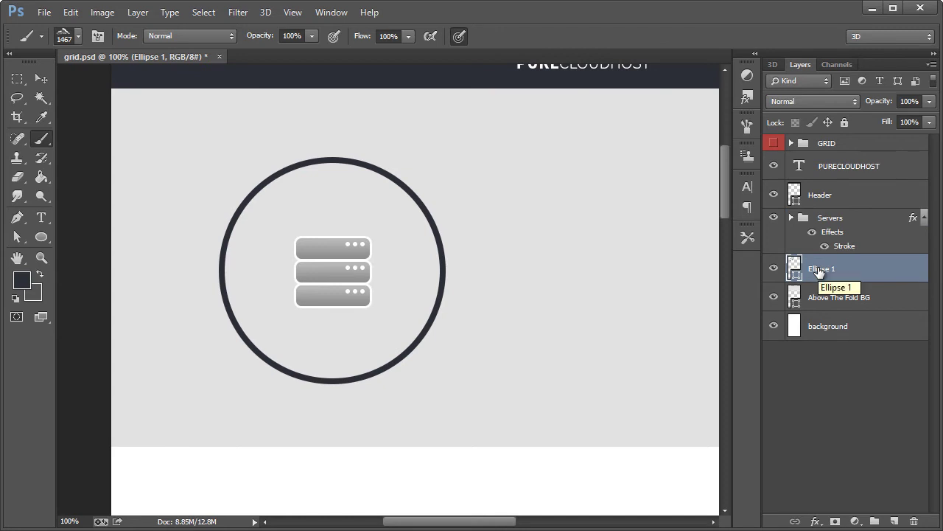
{"action": "key", "text": "ctrl+shift+n"}
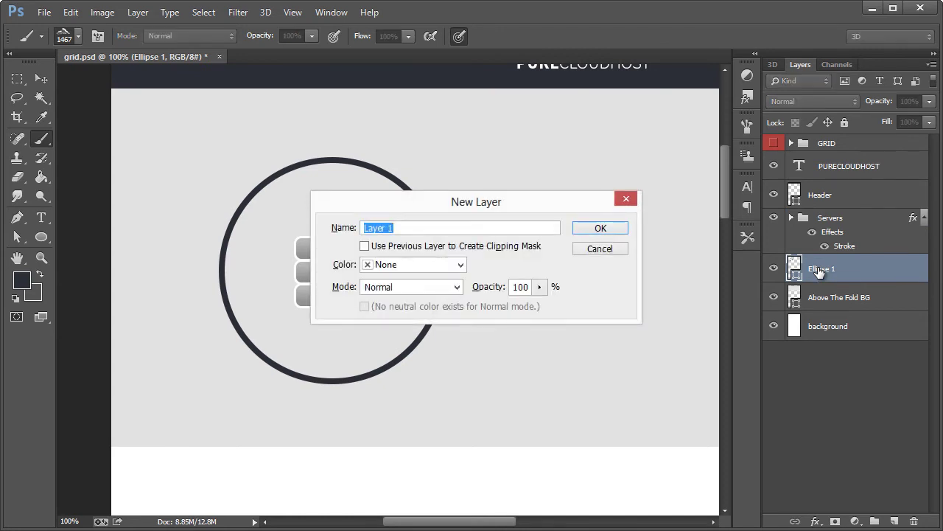
{"action": "left_click", "coordinate": [600, 231]}
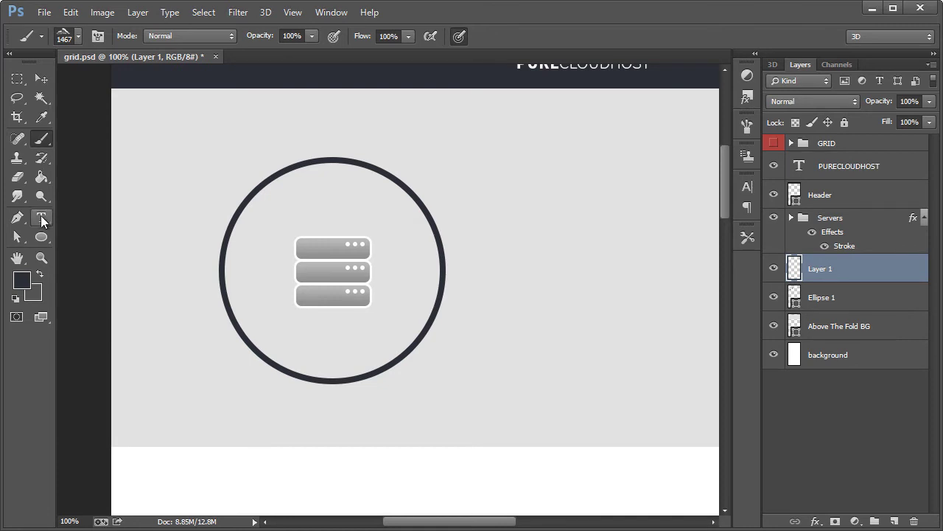
Set the foreground colour to white ffffff, reduce the brush to 419 px, and stamp one cloud behind the servers across the circle's right side
{"action": "left_click", "coordinate": [22, 282]}
{"action": "left_click_drag", "start_coordinate": [341, 243], "coordinate": [307, 207]}
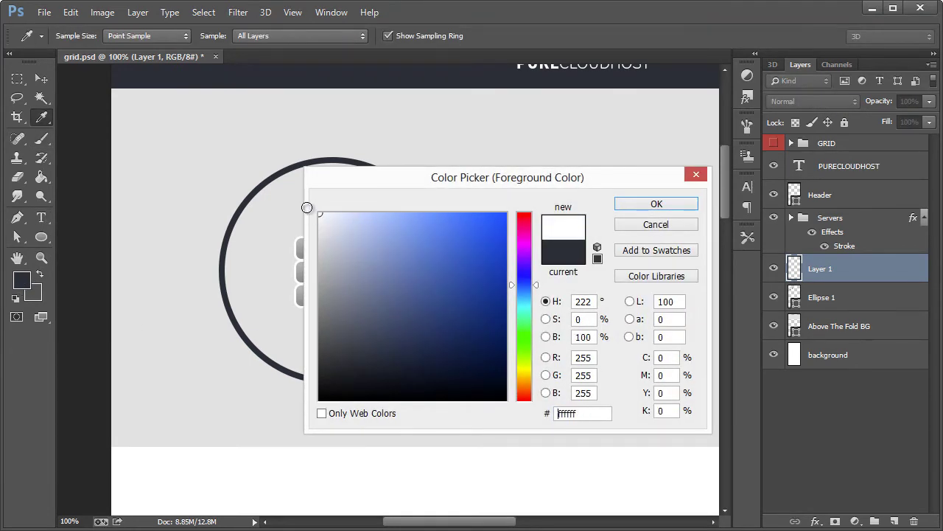
{"action": "key", "text": "Return"}
{"action": "key", "text": "b"}
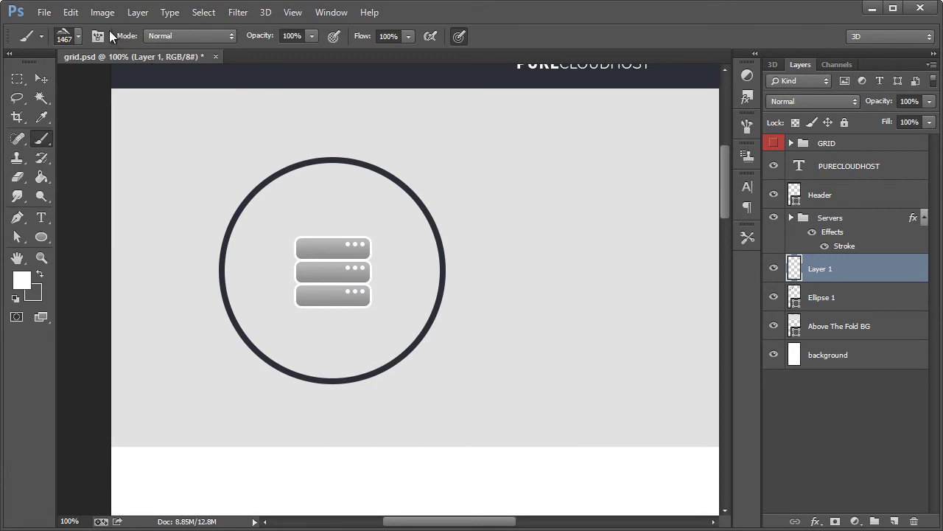
{"action": "left_click", "coordinate": [75, 40]}
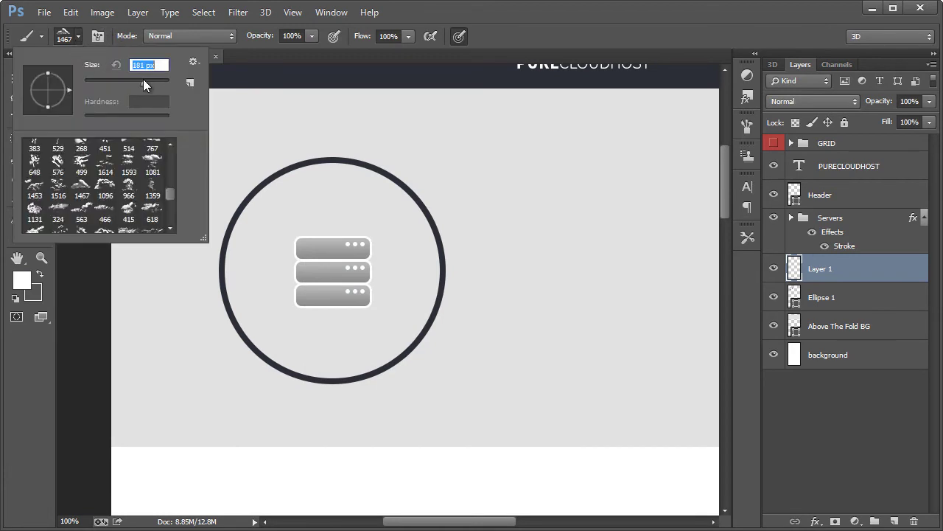
{"action": "left_click_drag", "start_coordinate": [156, 81], "coordinate": [159, 81]}
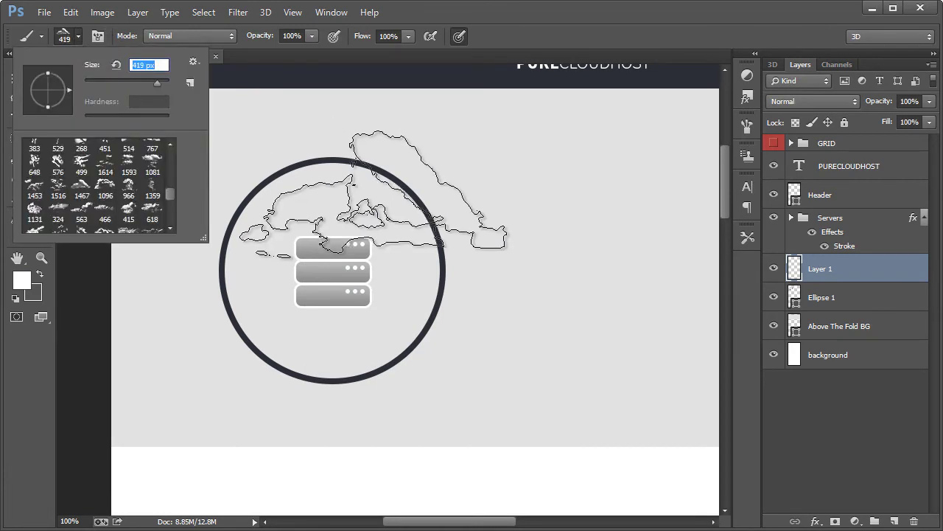
{"action": "left_click", "coordinate": [526, 16]}
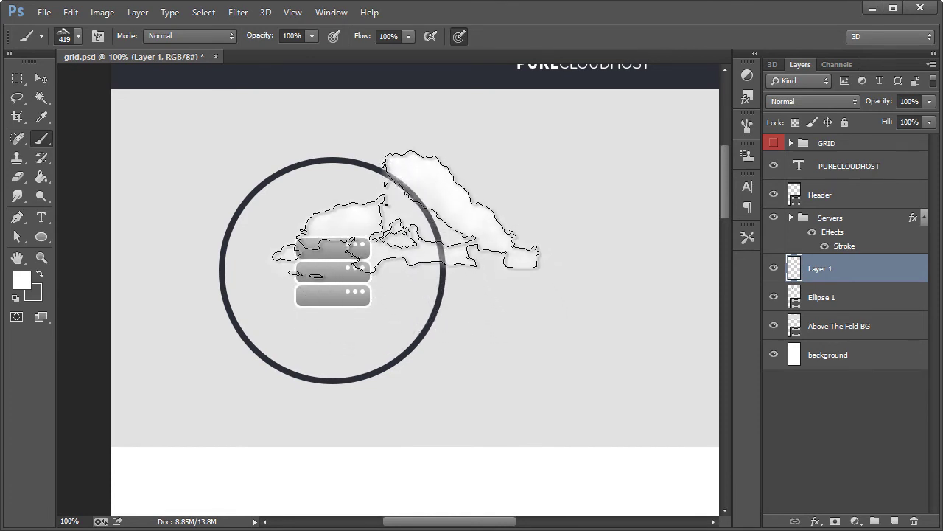
{"action": "key", "text": "ctrl+z"}
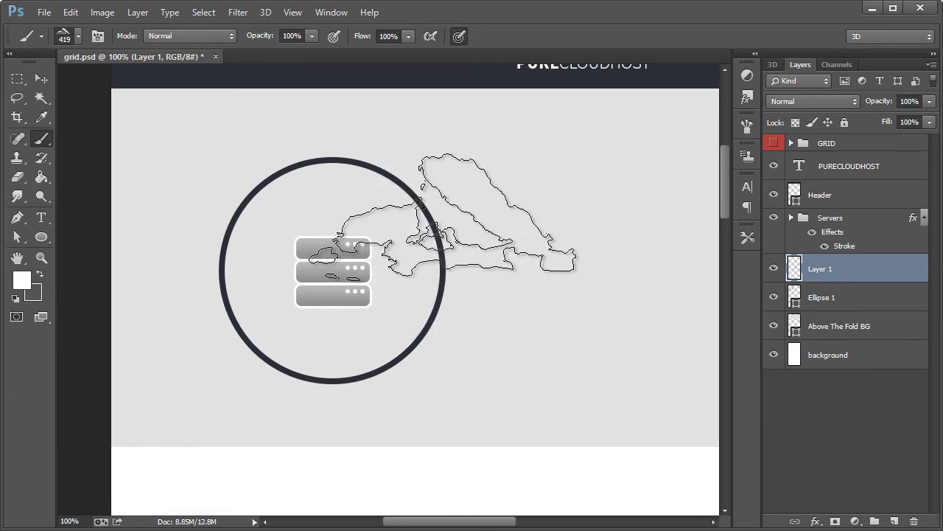
{"action": "left_click", "coordinate": [397, 206]}
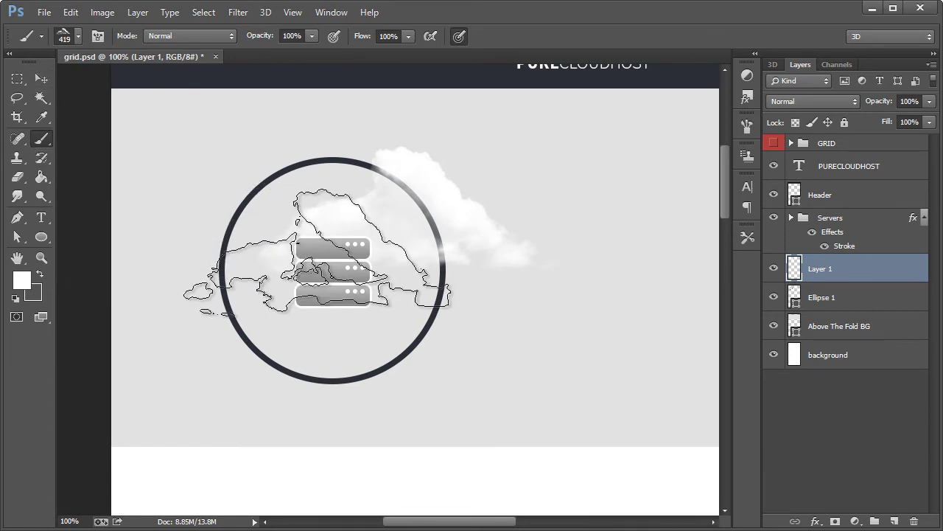
Rename the cloud layer as Clloud 1 and add a new layer named Cloud 2 above it
{"action": "double_click", "coordinate": [819, 270]}
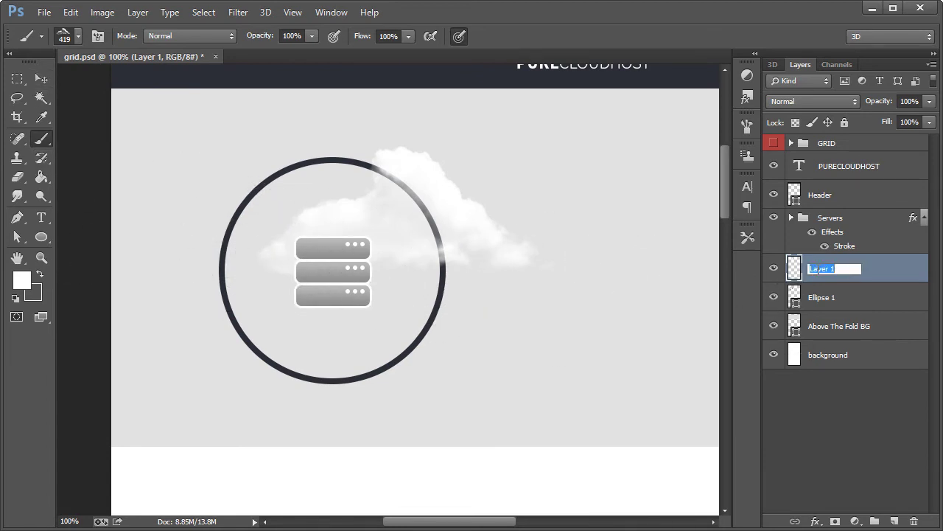
{"action": "type", "text": "Cllloud 1"}
{"action": "key", "text": "Return"}
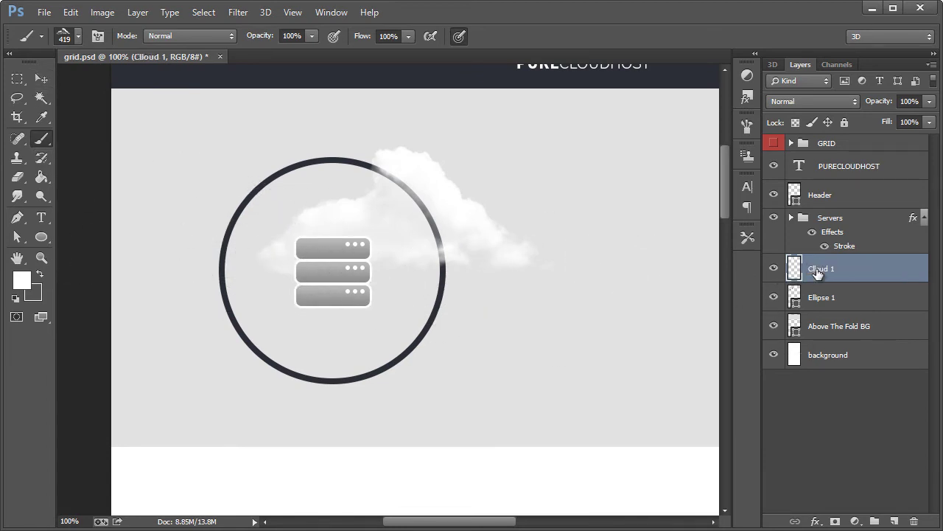
{"action": "key", "text": "ctrl+shift+n"}
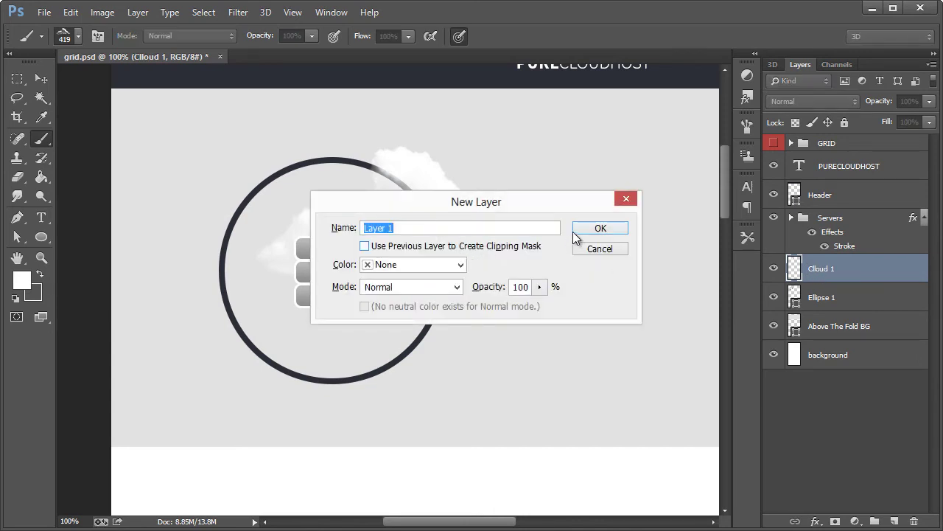
{"action": "type", "text": "Cloud 2"}
{"action": "key", "text": "Return"}
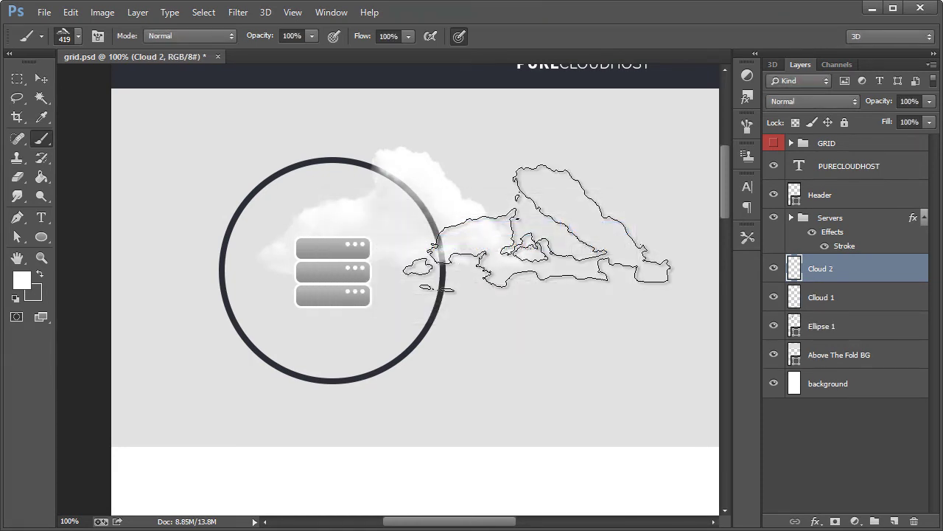
Choose the 513 px cloud brush and stamp a second white cloud over the circle's left side on the Cloud 2 layer
{"action": "left_click", "coordinate": [78, 37]}
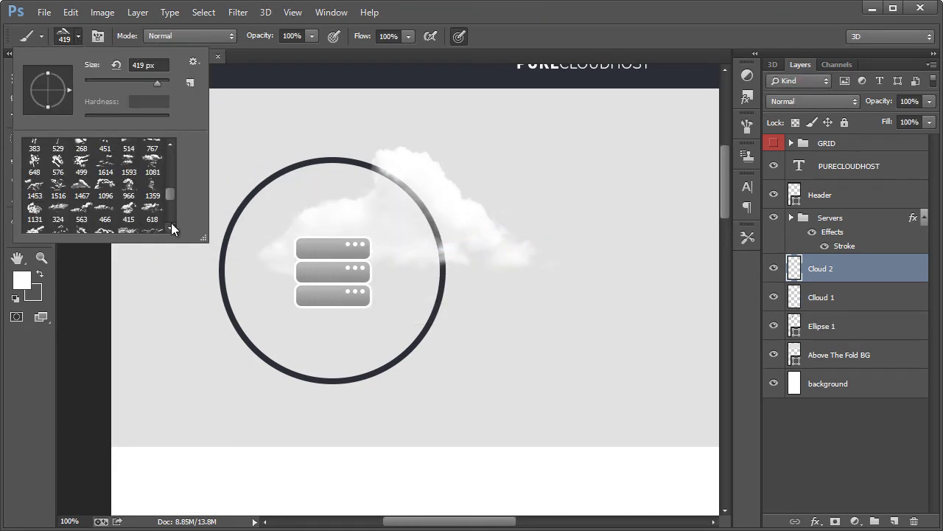
{"action": "scroll", "coordinate": [171, 223], "scroll_direction": "down", "scroll_amount": 3}
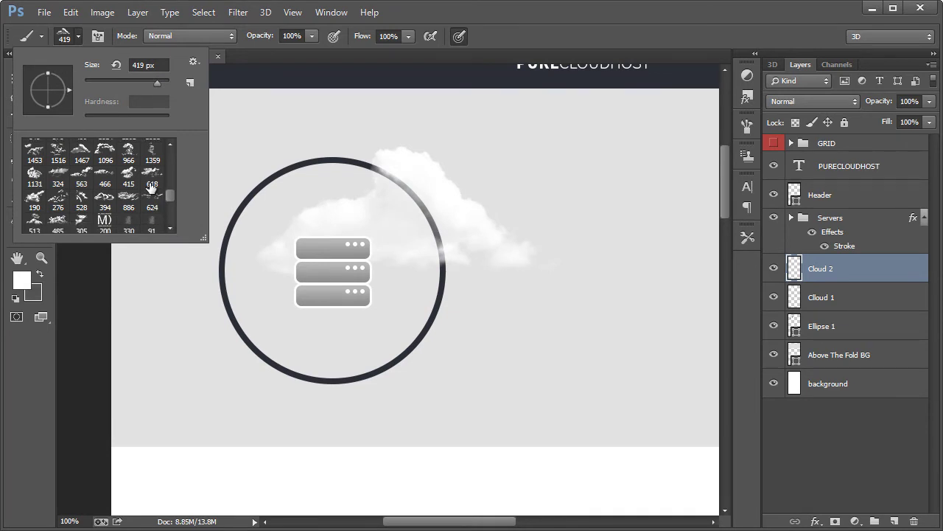
{"action": "left_click", "coordinate": [36, 199]}
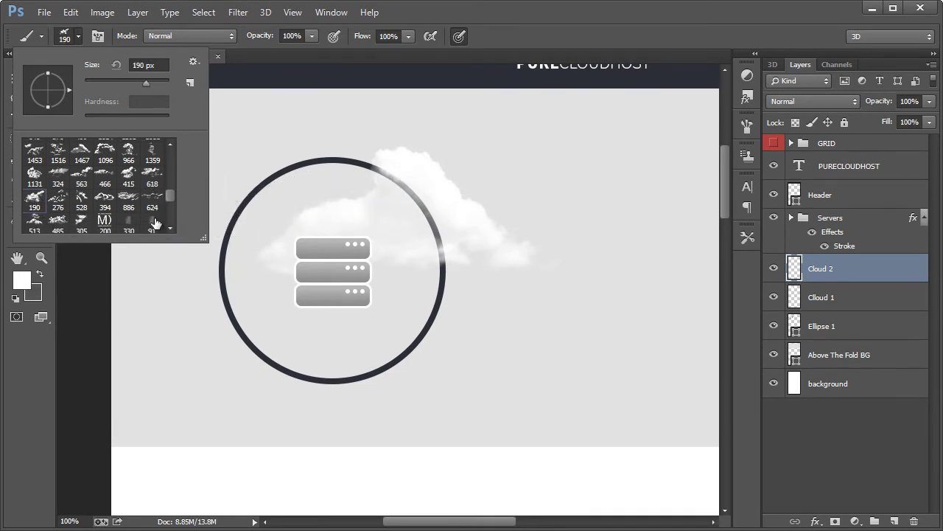
{"action": "left_click", "coordinate": [58, 199]}
{"action": "scroll", "coordinate": [168, 197], "scroll_direction": "down", "scroll_amount": 2}
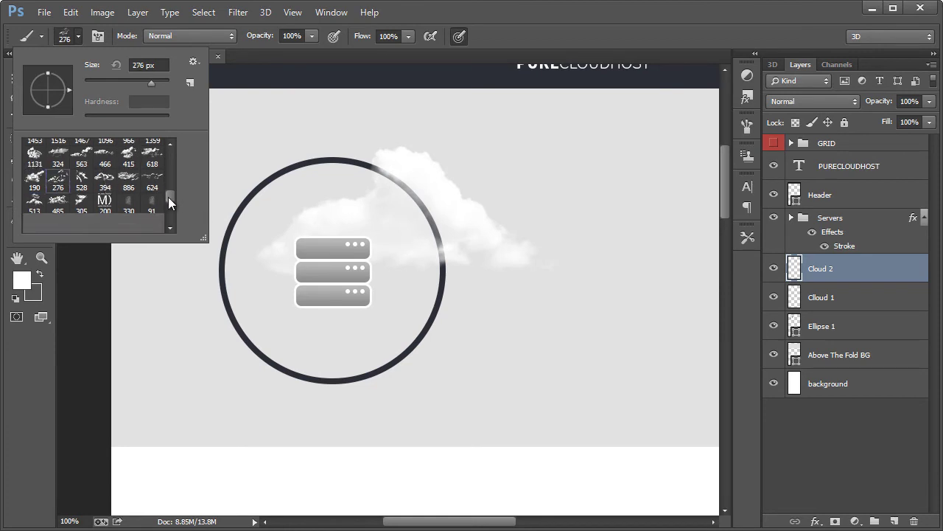
{"action": "left_click", "coordinate": [34, 180]}
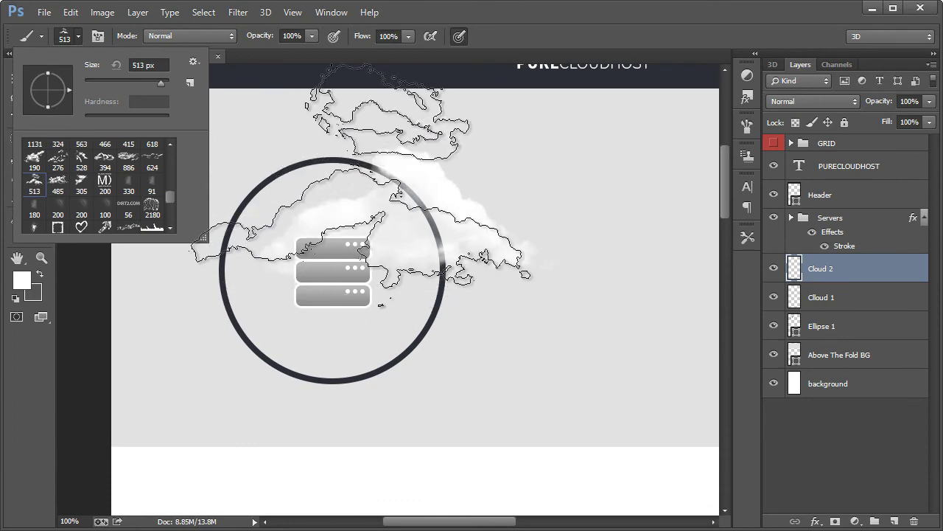
{"action": "left_click", "coordinate": [514, 20]}
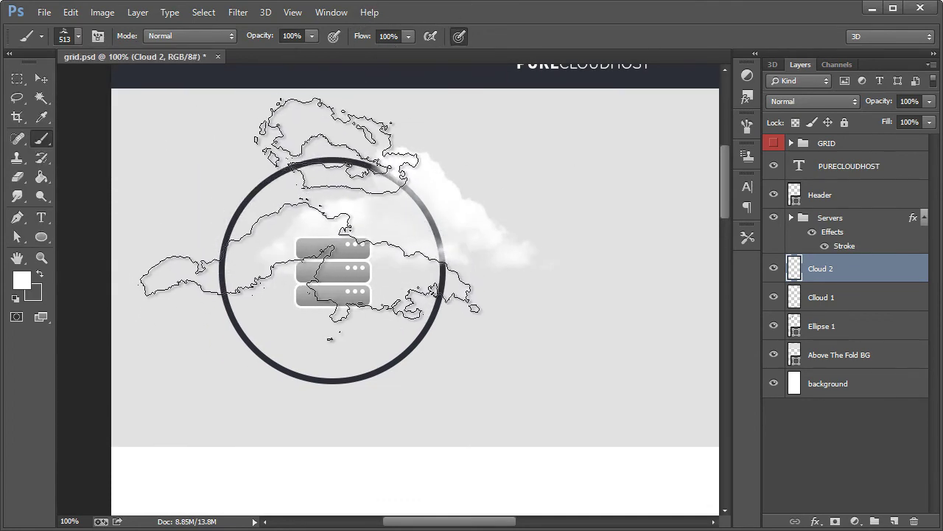
{"action": "left_click", "coordinate": [310, 219]}
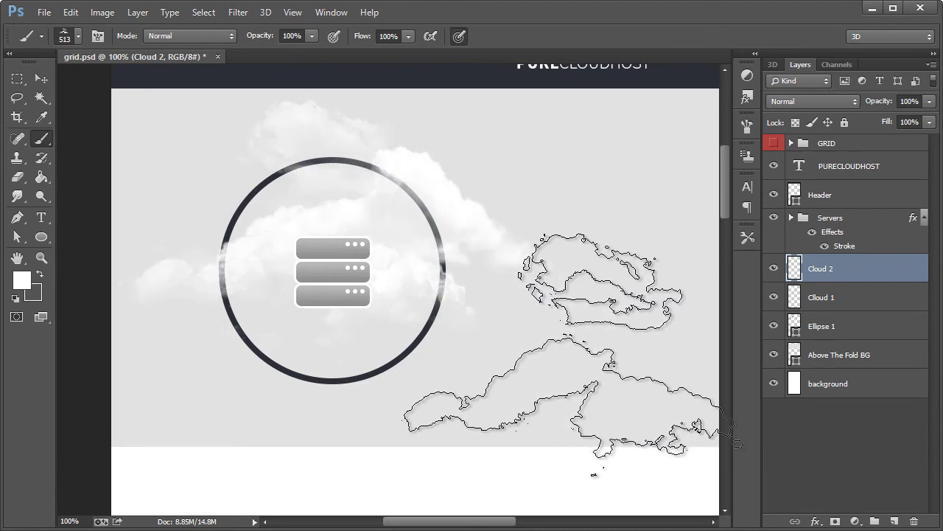
Erase the detached upper patch of the second cloud and move the remaining cloud up to the circle's upper-left edge
{"action": "left_click", "coordinate": [18, 177]}
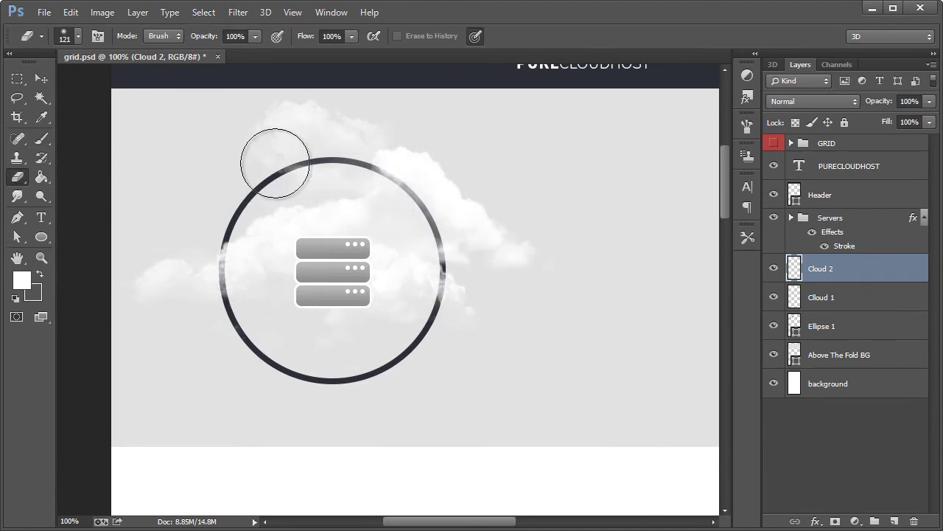
{"action": "mouse_move", "coordinate": [275, 163]}
{"action": "left_mouse_down"}
{"action": "mouse_move", "coordinate": [270, 137]}
{"action": "mouse_move", "coordinate": [302, 141]}
{"action": "mouse_move", "coordinate": [289, 168]}
{"action": "mouse_move", "coordinate": [382, 124]}
{"action": "mouse_move", "coordinate": [244, 126]}
{"action": "left_mouse_up"}
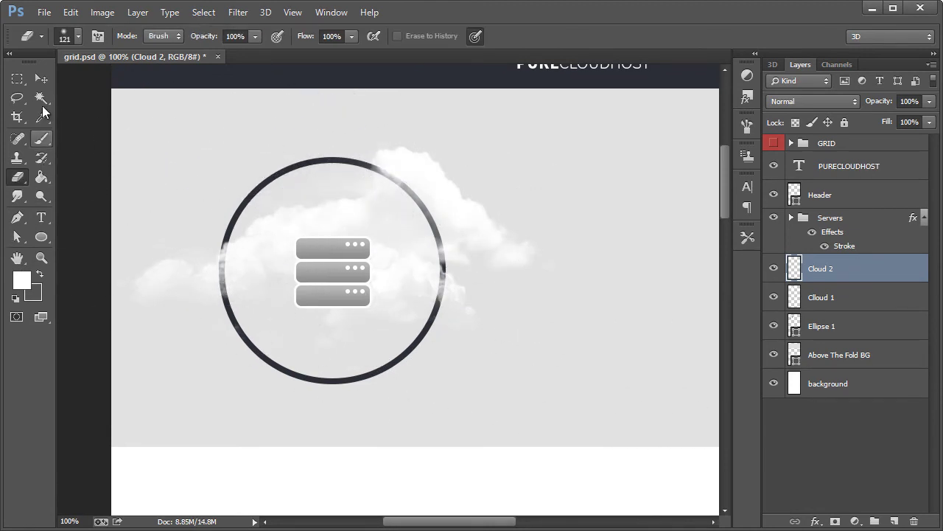
{"action": "left_click", "coordinate": [41, 78]}
{"action": "mouse_move", "coordinate": [252, 245]}
{"action": "left_mouse_down"}
{"action": "mouse_move", "coordinate": [255, 192]}
{"action": "mouse_move", "coordinate": [265, 188]}
{"action": "left_mouse_up"}
{"action": "left_click", "coordinate": [19, 177]}
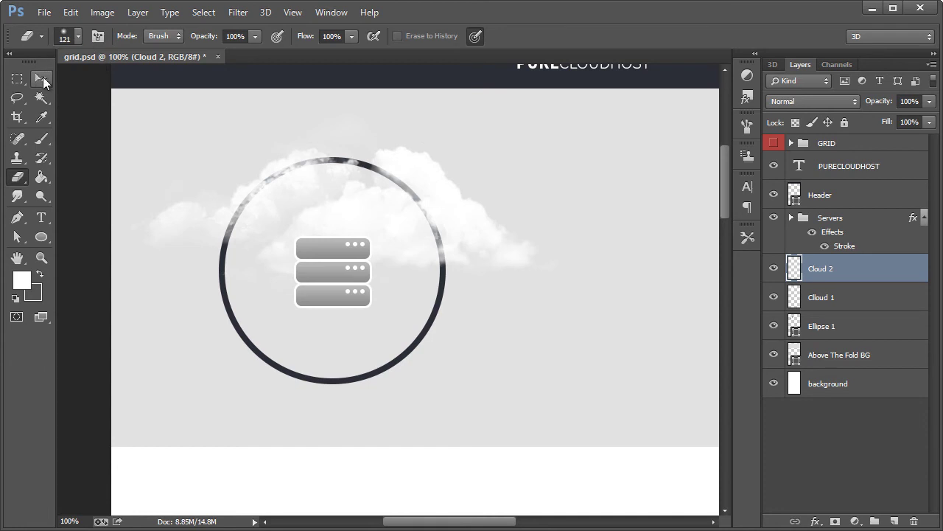
{"action": "left_click", "coordinate": [41, 78]}
{"action": "left_click_drag", "start_coordinate": [391, 244], "coordinate": [391, 238]}
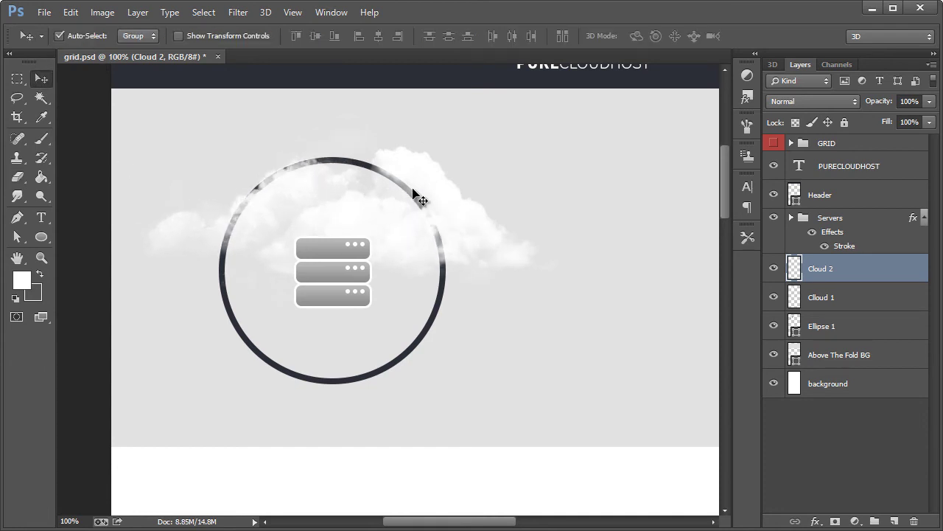
Select only the Clloud 1 layer and move its cloud down so it sits lower behind the servers
{"action": "left_click", "coordinate": [421, 177], "text": "shift"}
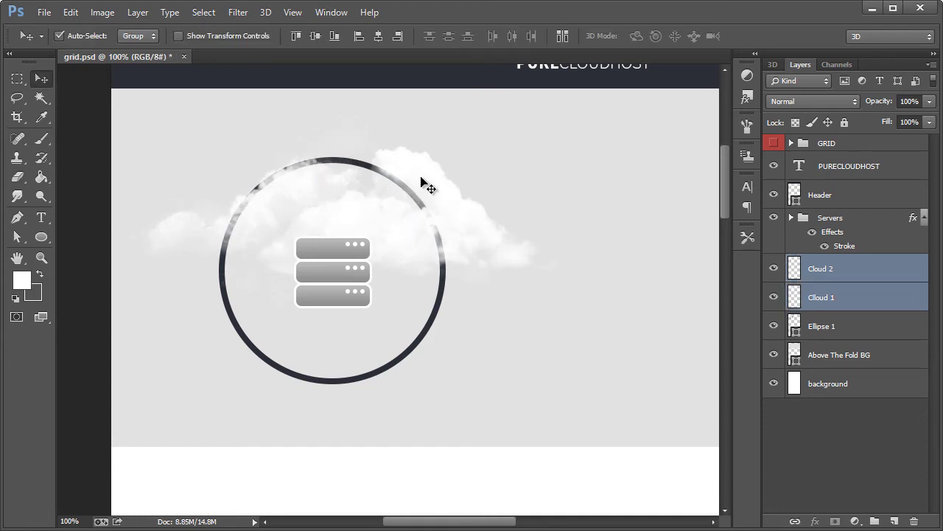
{"action": "left_click", "coordinate": [846, 297]}
{"action": "left_click_drag", "start_coordinate": [427, 189], "coordinate": [434, 229]}
Select the Cloud 2 layer and shift its cloud slightly along the circle's upper-left edge
{"action": "left_click", "coordinate": [857, 270]}
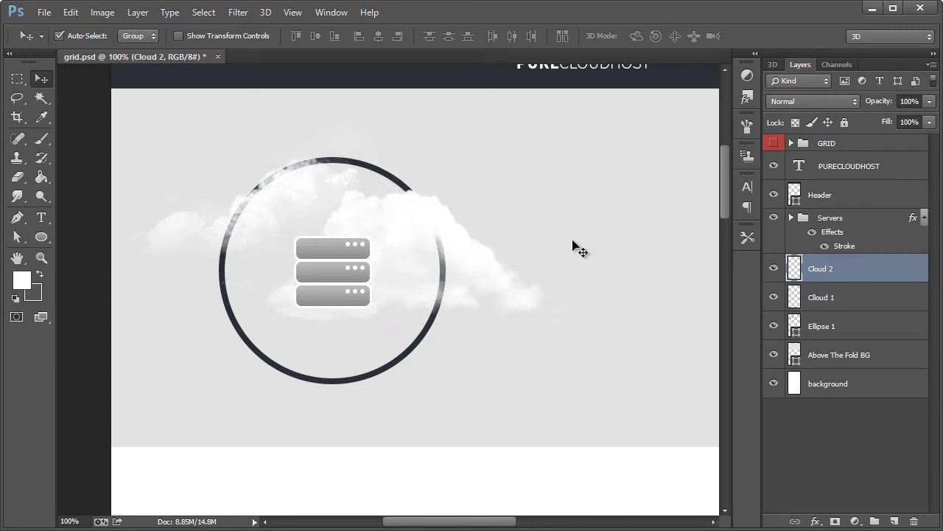
{"action": "mouse_move", "coordinate": [195, 223]}
{"action": "left_mouse_down"}
{"action": "mouse_move", "coordinate": [199, 195]}
{"action": "mouse_move", "coordinate": [178, 175]}
{"action": "mouse_move", "coordinate": [189, 211]}
{"action": "left_mouse_up"}
{"action": "scroll", "coordinate": [606, 295], "scroll_direction": "up", "scroll_amount": 2}
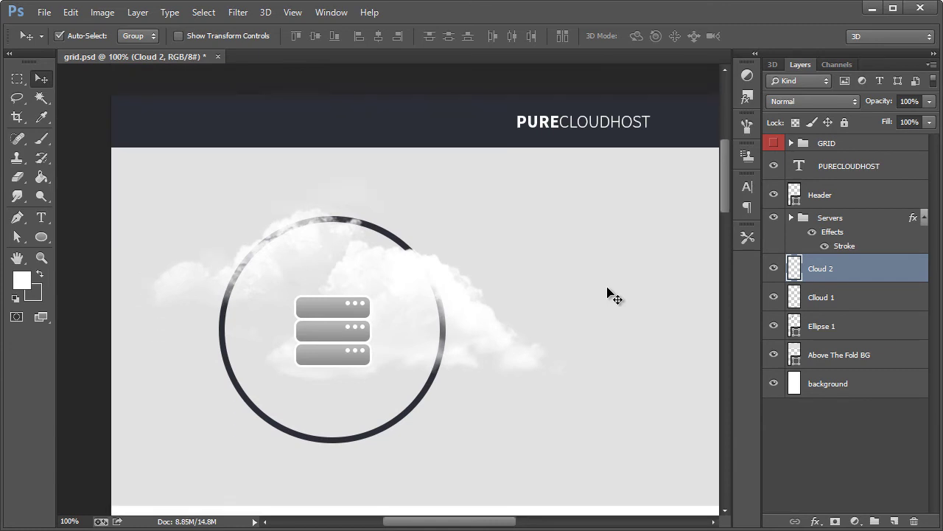
{"action": "left_click_drag", "start_coordinate": [457, 524], "coordinate": [512, 524]}
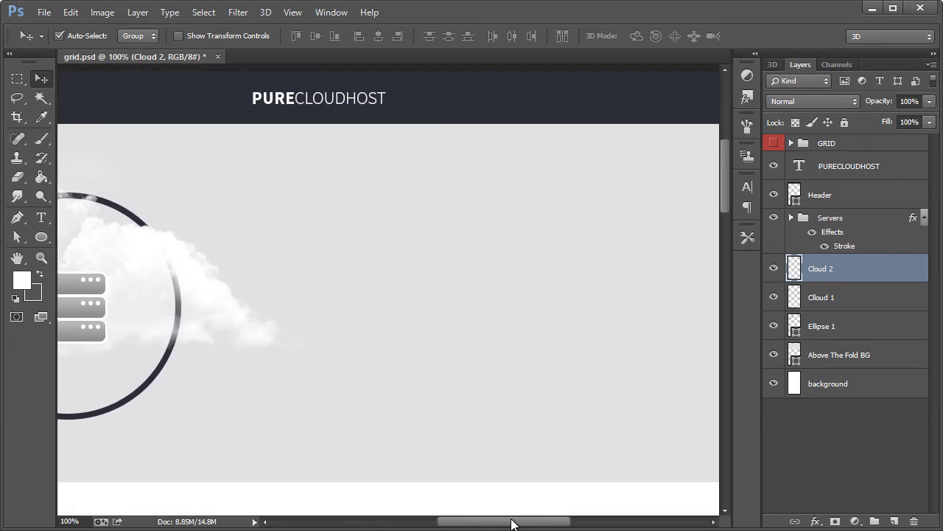
Show the column grid over the page and select the GRID group
{"action": "scroll", "coordinate": [302, 284], "scroll_direction": "down", "scroll_amount": 3}
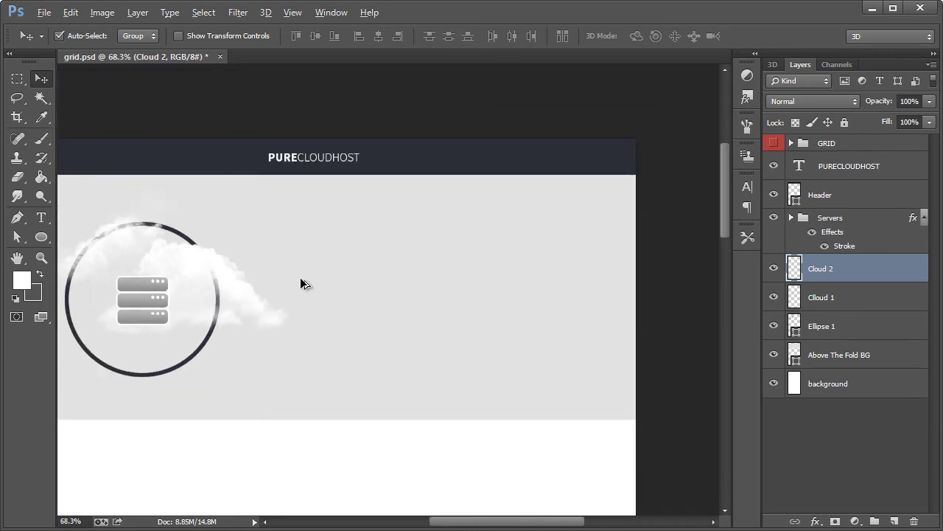
{"action": "scroll", "coordinate": [303, 284], "scroll_direction": "down", "scroll_amount": 1}
{"action": "scroll", "coordinate": [302, 283], "scroll_direction": "up", "scroll_amount": 2}
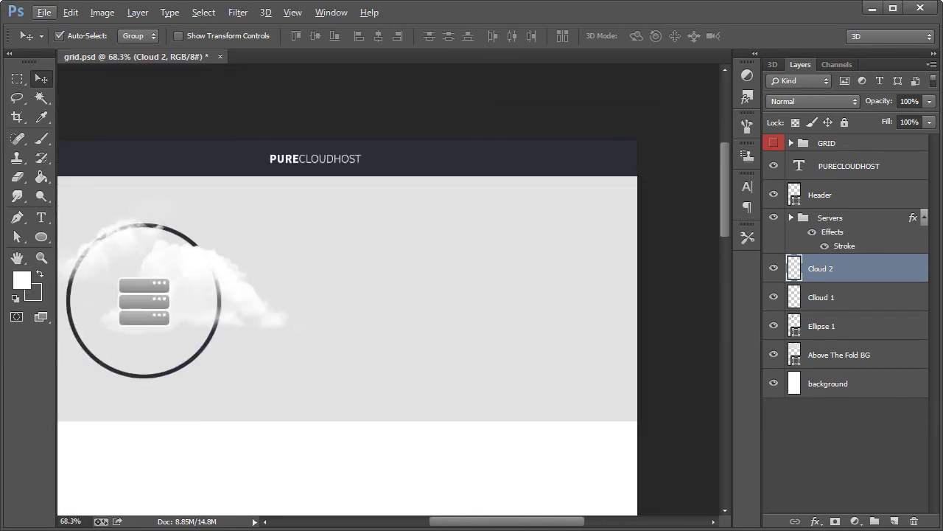
{"action": "mouse_move", "coordinate": [501, 522]}
{"action": "left_mouse_down"}
{"action": "mouse_move", "coordinate": [476, 523]}
{"action": "mouse_move", "coordinate": [487, 525]}
{"action": "left_mouse_up"}
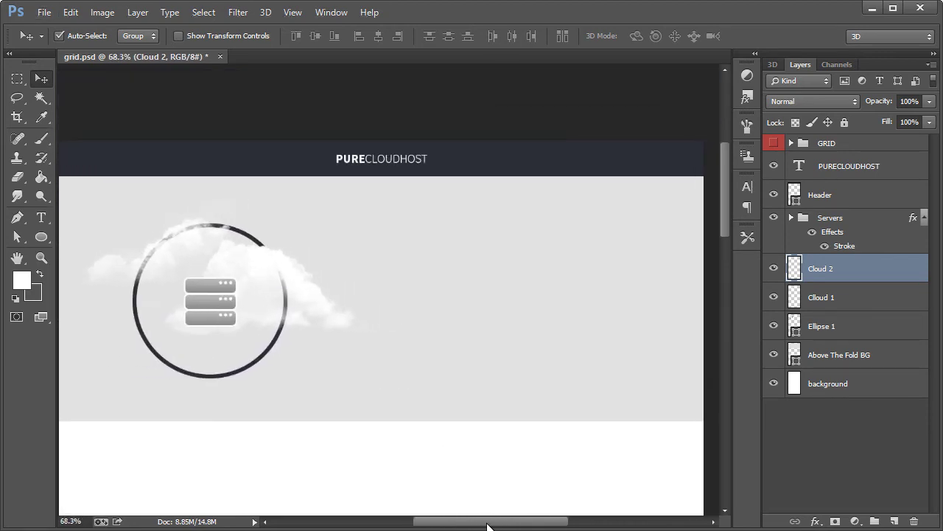
{"action": "scroll", "coordinate": [446, 284], "scroll_direction": "down", "scroll_amount": 3}
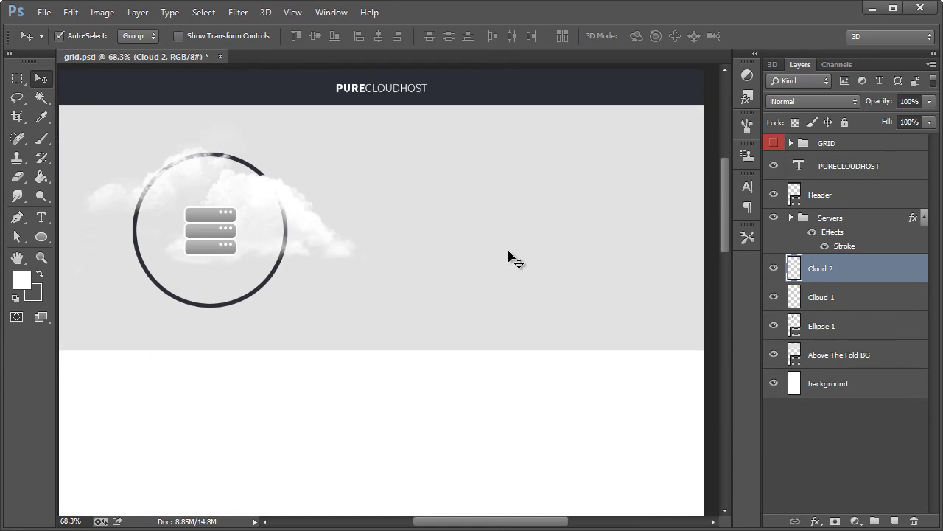
{"action": "left_click", "coordinate": [774, 144]}
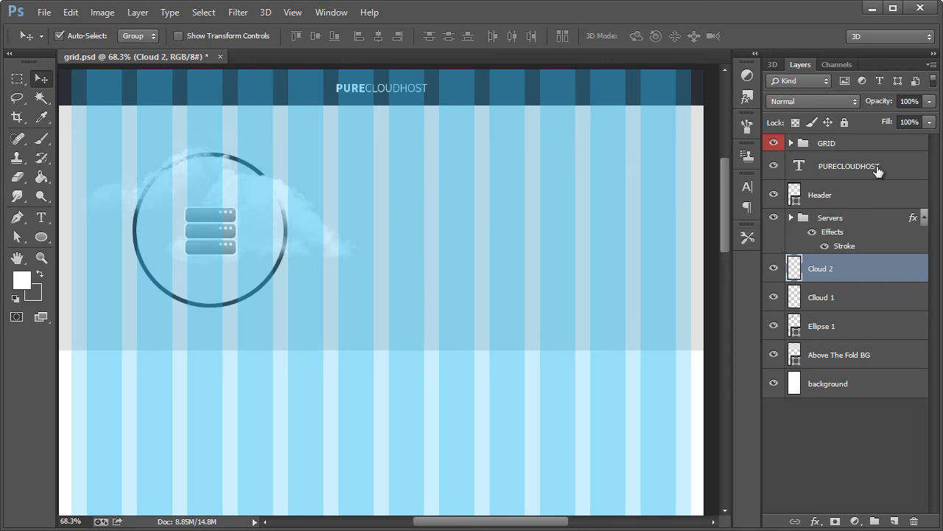
{"action": "left_click", "coordinate": [826, 145]}
Add a left-aligned heading "Free SSD Cloud Hosting" in a text box spanning the last six grid columns beside the circled server icon
{"action": "left_click", "coordinate": [42, 217]}
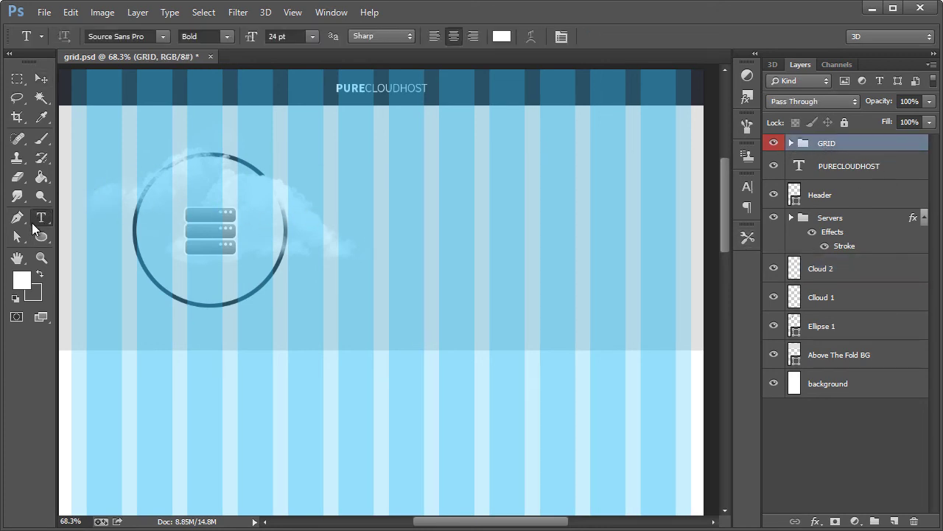
{"action": "left_click", "coordinate": [42, 236]}
{"action": "left_click", "coordinate": [40, 218]}
{"action": "left_click", "coordinate": [40, 217]}
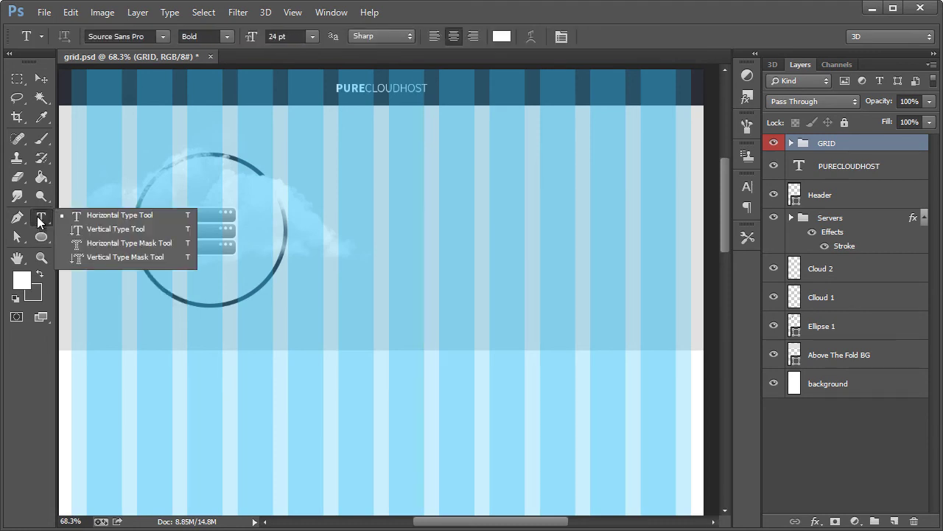
{"action": "left_click", "coordinate": [40, 220]}
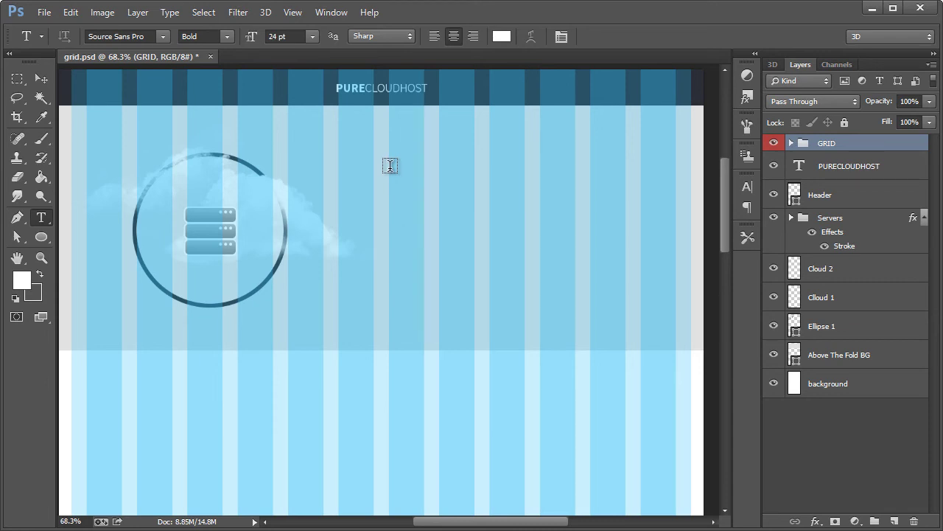
{"action": "left_click_drag", "start_coordinate": [390, 168], "coordinate": [676, 206]}
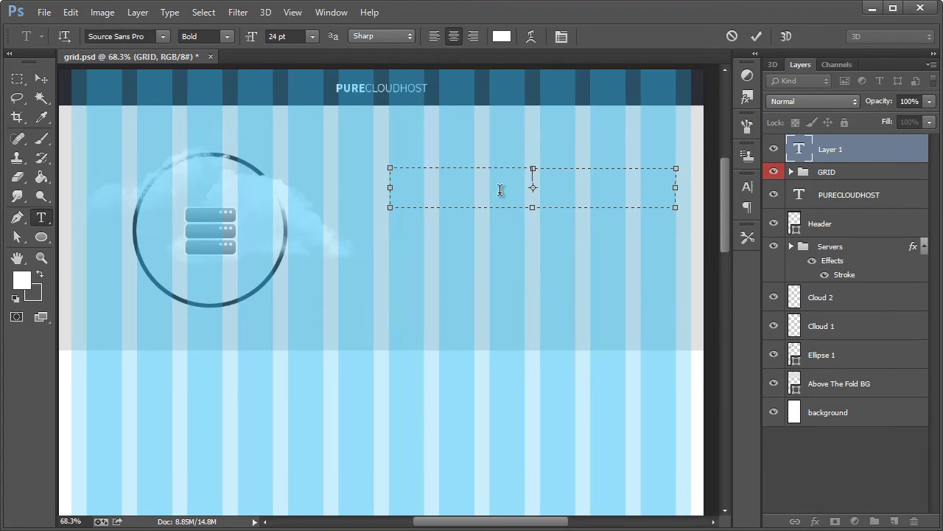
{"action": "type", "text": "Free SSD Cloud Hosting"}
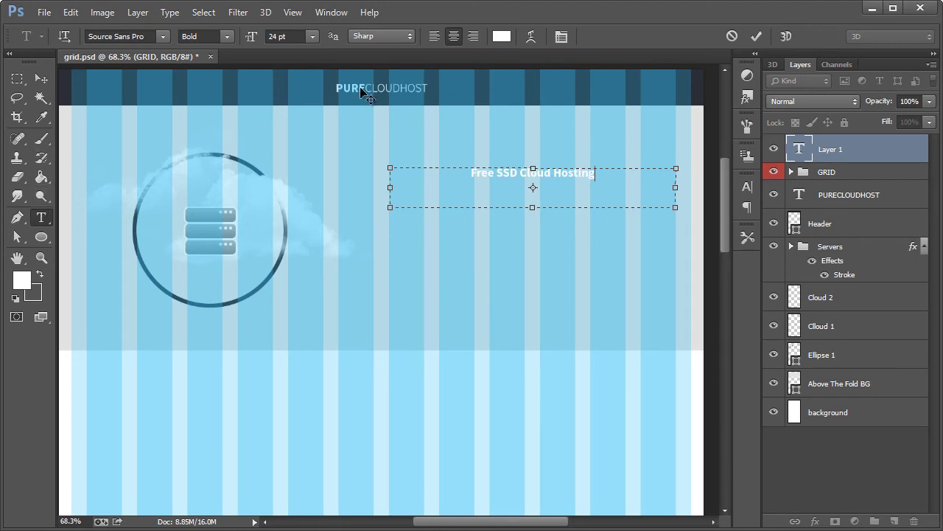
{"action": "left_click", "coordinate": [434, 36]}
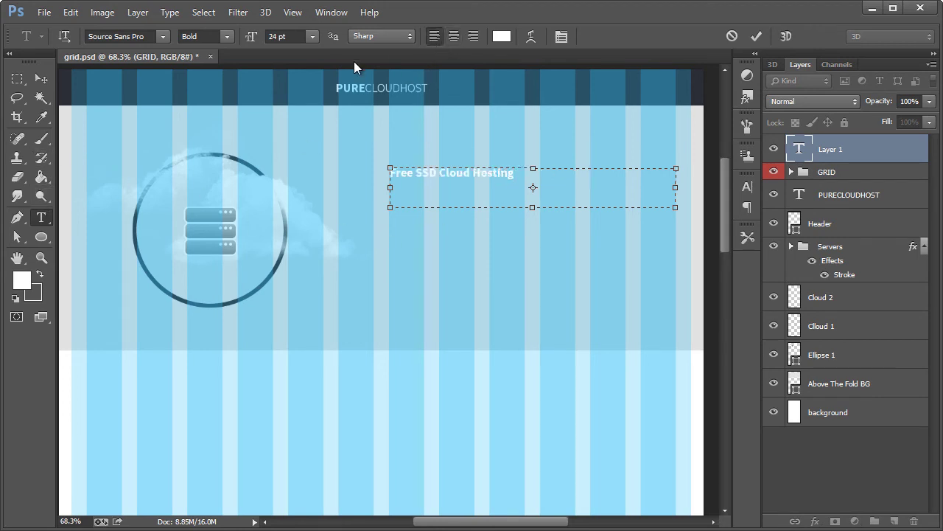
{"action": "left_click", "coordinate": [40, 215]}
Set the Free SSD Cloud Hosting heading to the Light font style at 40 pt
{"action": "left_click", "coordinate": [206, 36]}
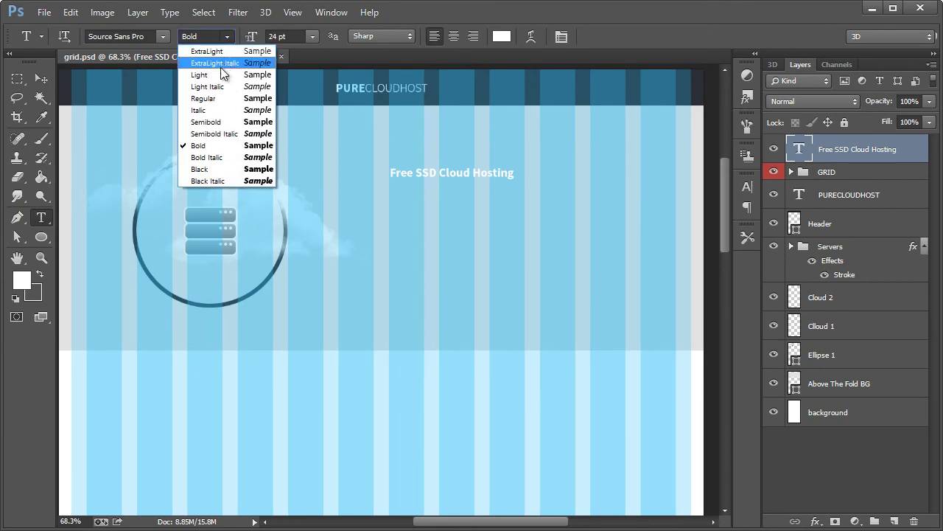
{"action": "left_click", "coordinate": [215, 75]}
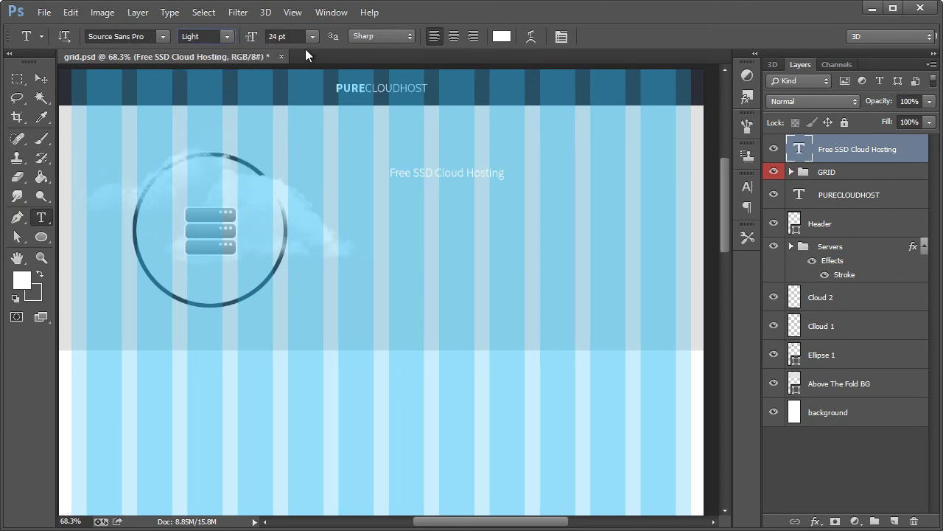
{"action": "left_click", "coordinate": [278, 39]}
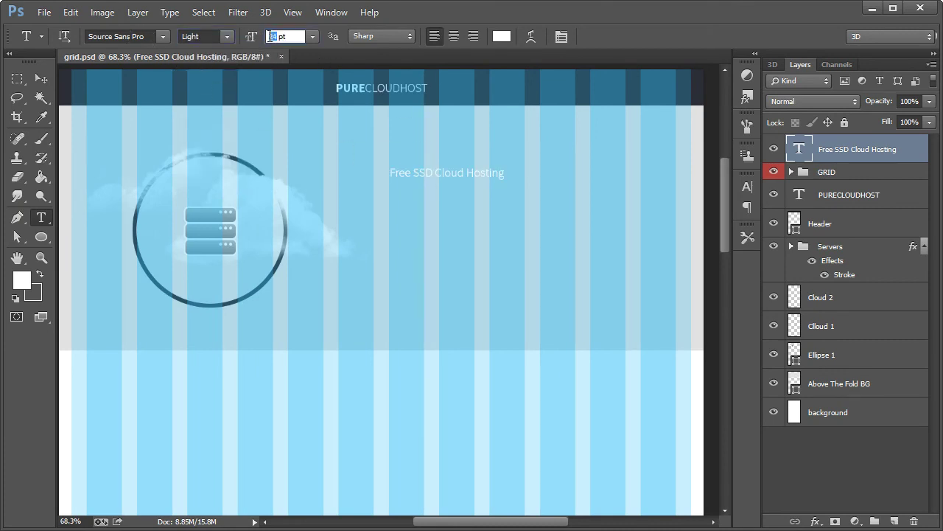
{"action": "type", "text": "40"}
{"action": "key", "text": "Return"}
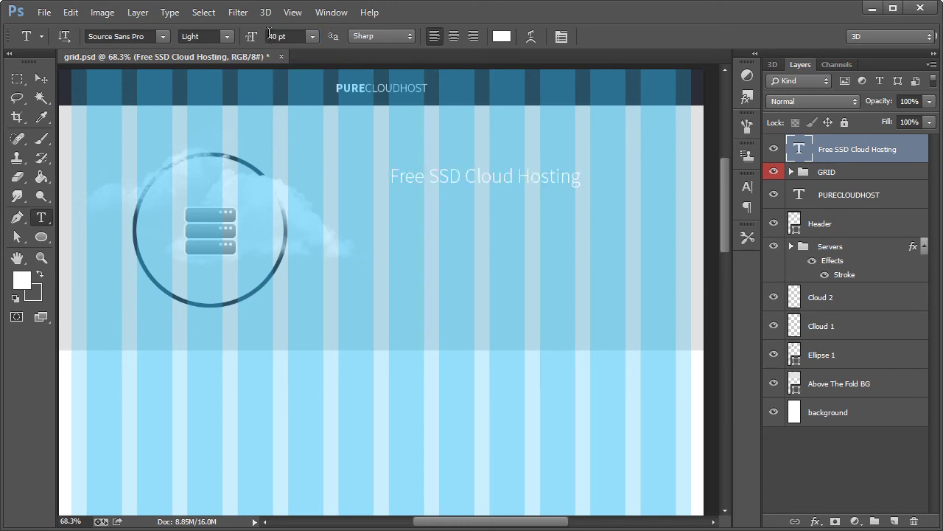
Change the heading's text colour to dark blue #11262e and hide the column grid
{"action": "left_click", "coordinate": [501, 36]}
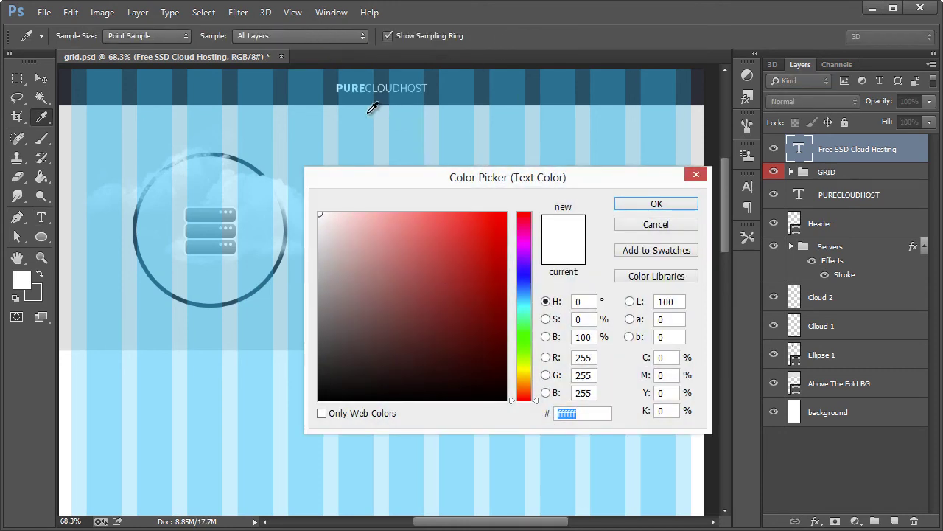
{"action": "left_click", "coordinate": [333, 102]}
{"action": "left_click_drag", "start_coordinate": [483, 200], "coordinate": [460, 285]}
{"action": "left_click_drag", "start_coordinate": [419, 417], "coordinate": [413, 451]}
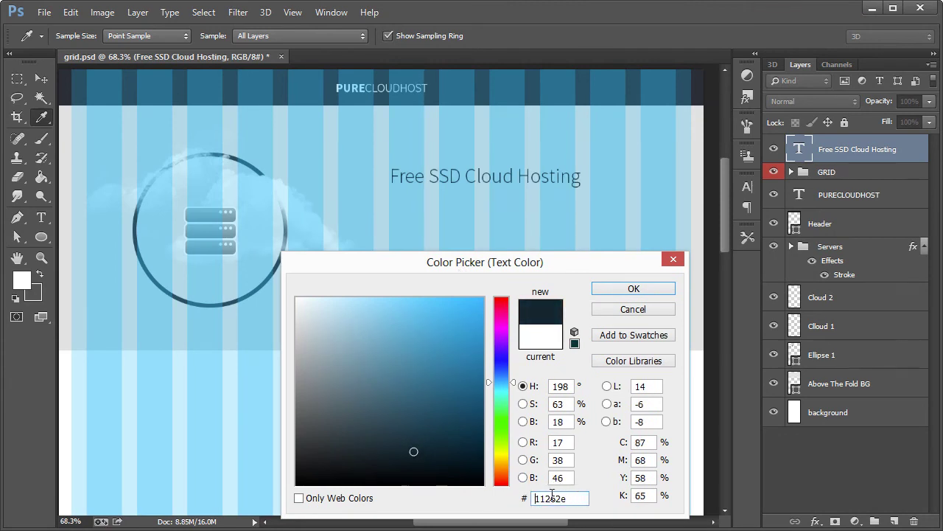
{"action": "left_click", "coordinate": [633, 288]}
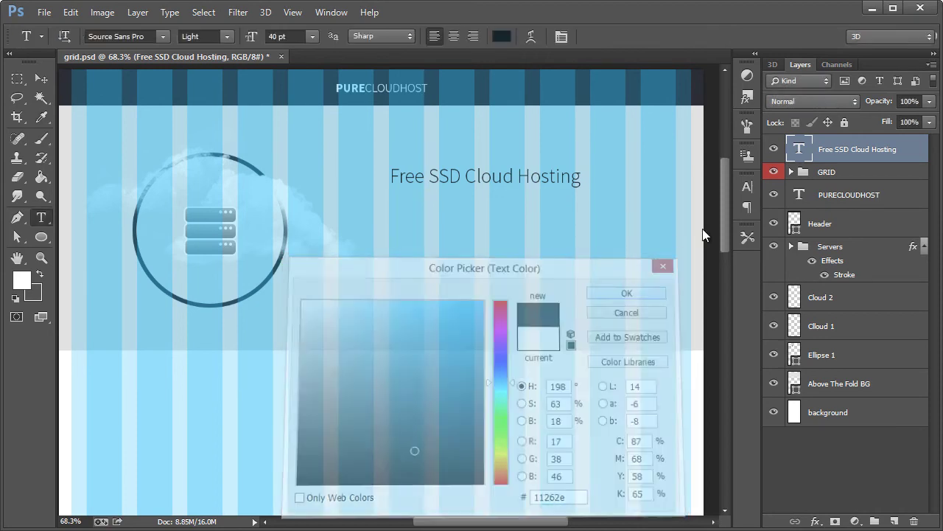
{"action": "left_click", "coordinate": [773, 172]}
Move the heading's layer below the GRID group and set its font size to 50 pt
{"action": "left_click_drag", "start_coordinate": [860, 151], "coordinate": [855, 183]}
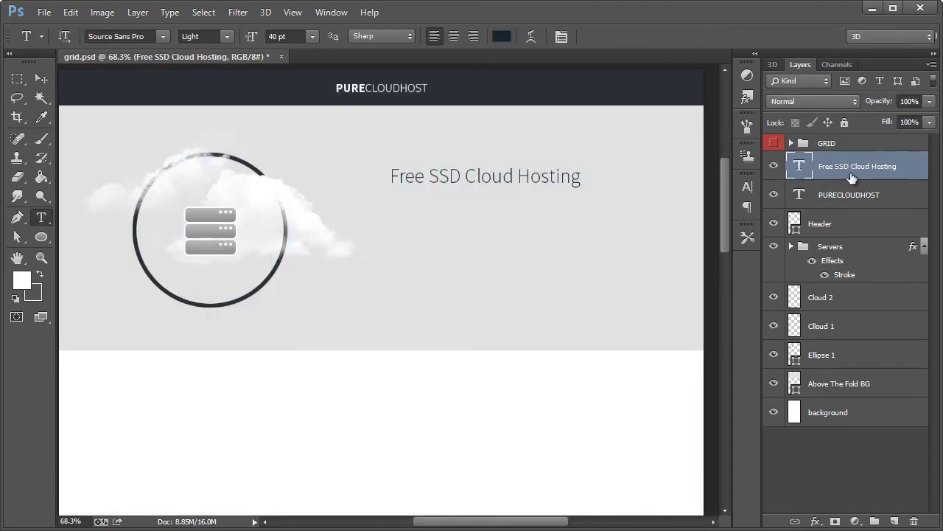
{"action": "left_click", "coordinate": [247, 38]}
{"action": "type", "text": "50"}
{"action": "key", "text": "Return"}
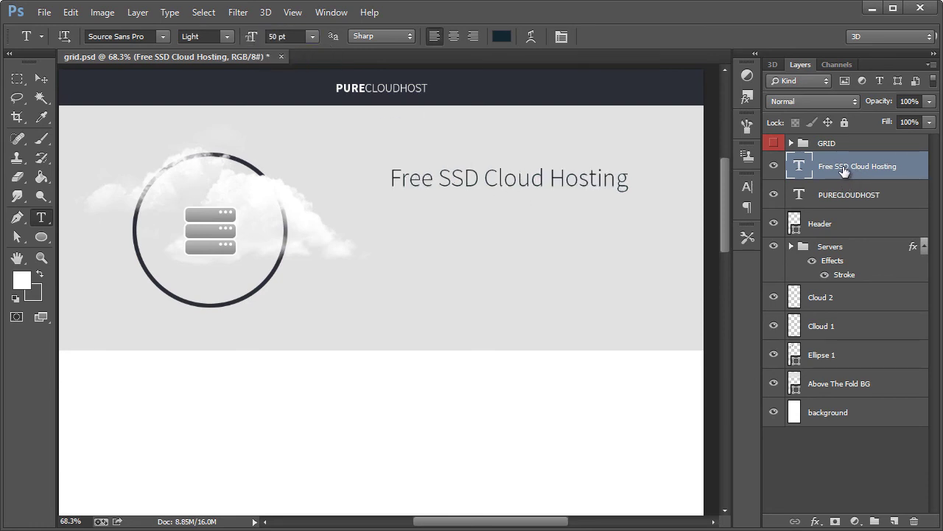
Duplicate the heading's text layer and place the copy directly below the original heading
{"action": "key", "text": "alt+l"}
{"action": "key", "text": "d"}
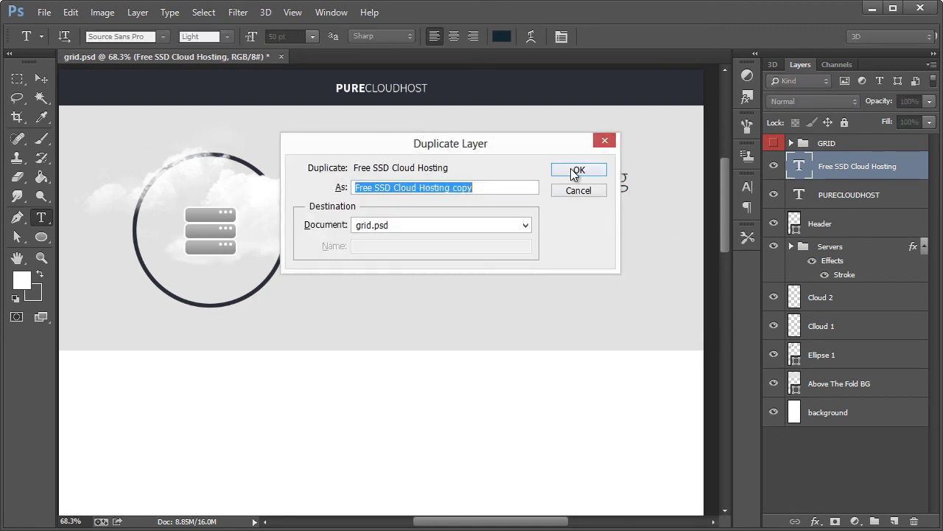
{"action": "left_click", "coordinate": [576, 170]}
{"action": "key", "text": "v"}
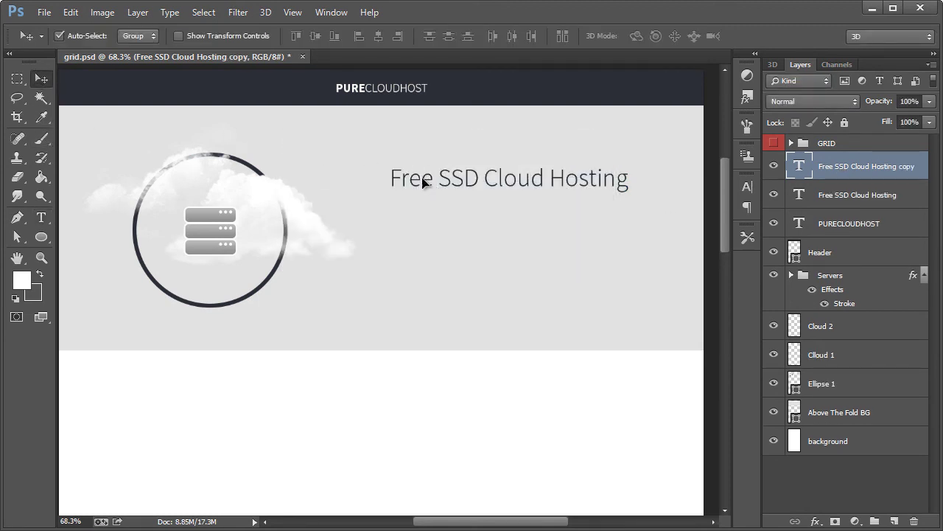
{"action": "left_click_drag", "start_coordinate": [424, 183], "coordinate": [424, 211]}
Replace the lower copy's text with "Every server is equipped with a 250GB SSD. Best of all? It's free for 3 months."
{"action": "key", "text": "t"}
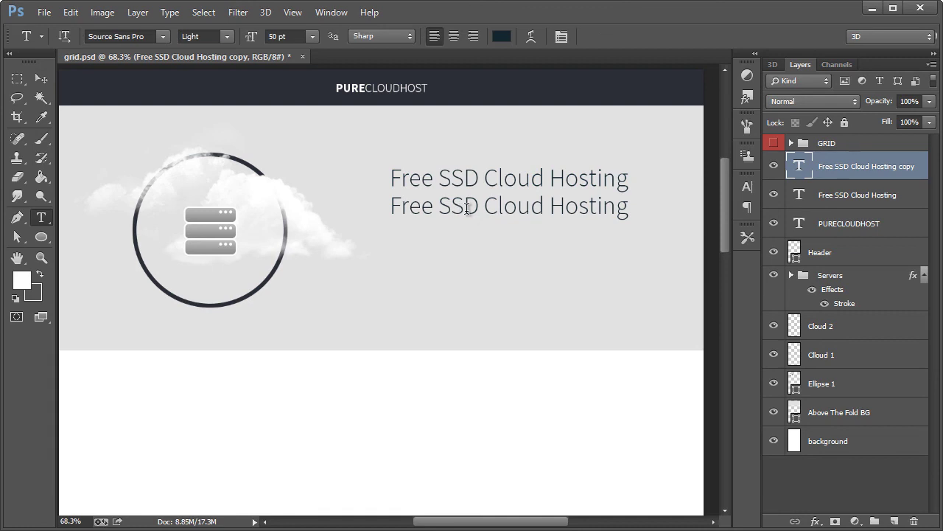
{"action": "left_click", "coordinate": [467, 209]}
{"action": "key", "text": "ctrl+a"}
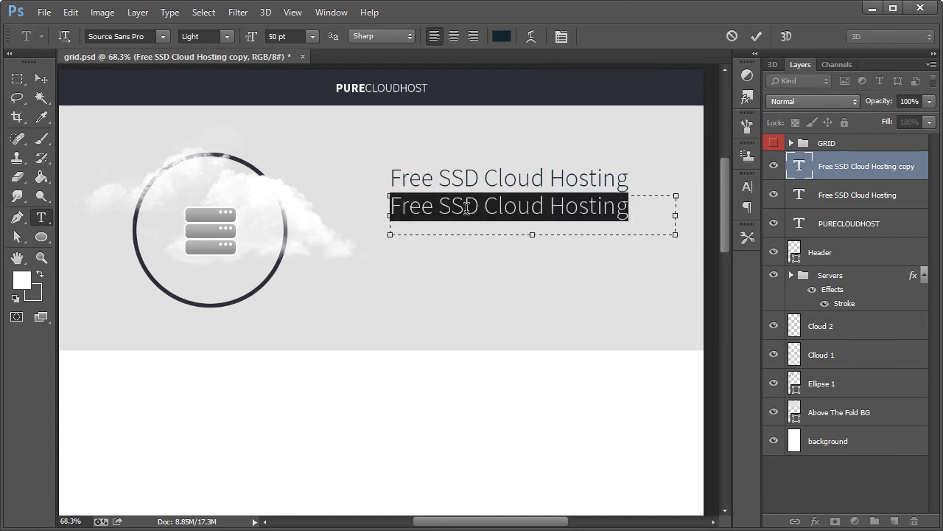
{"action": "type", "text": "Every server "}
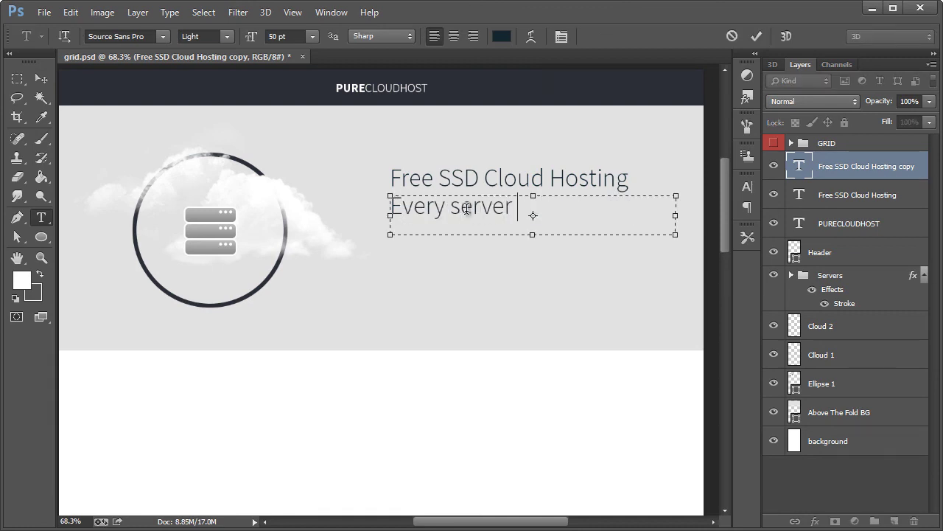
{"action": "type", "text": "is equipped with a 250"}
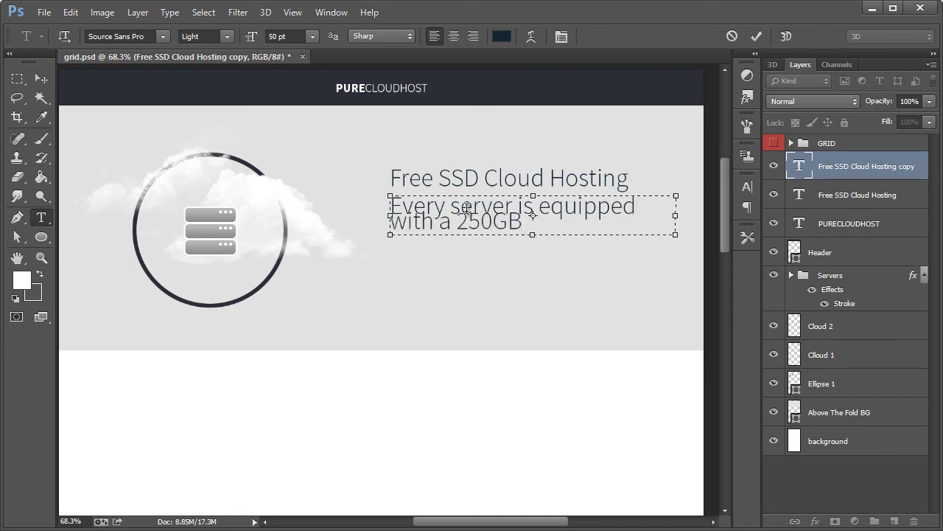
{"action": "type", "text": "GB SSD.  Best of"}
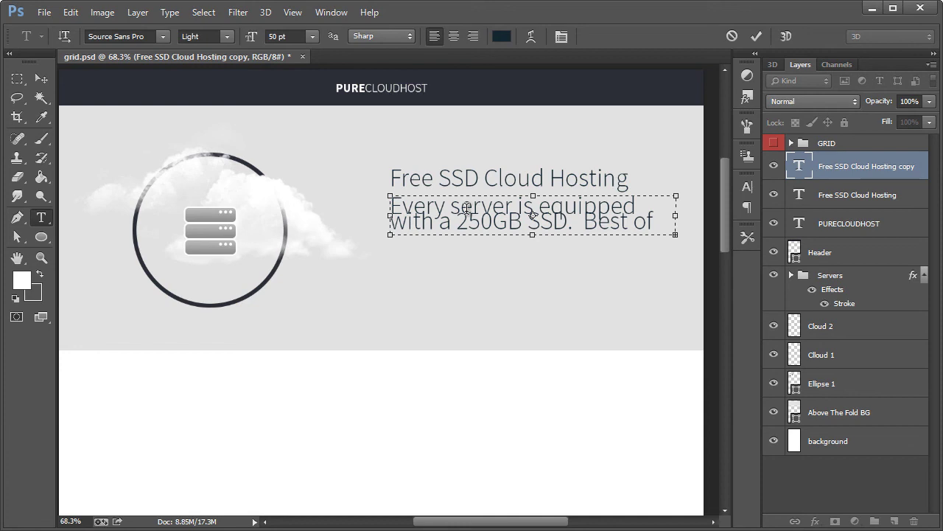
{"action": "key", "text": "ctrl+Return"}
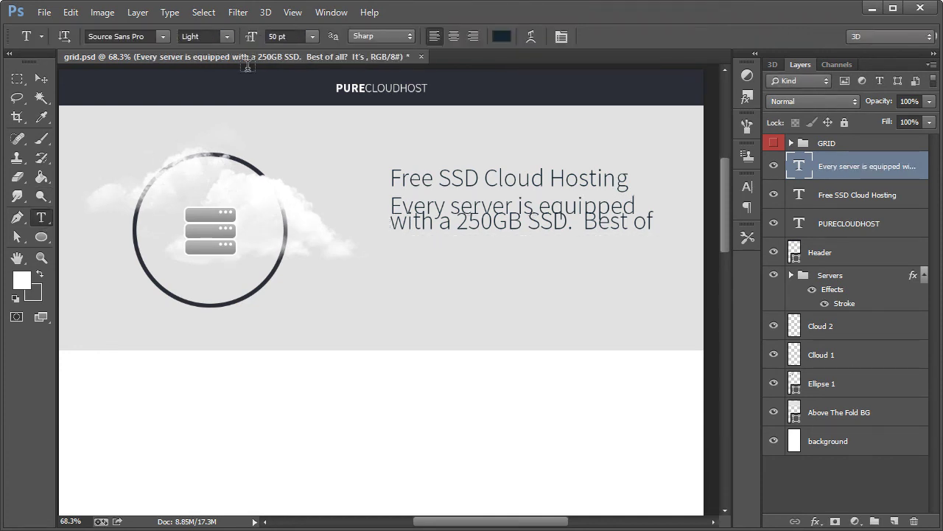
Try a 20 pt font size on the description paragraph below the heading
{"action": "left_click", "coordinate": [276, 37]}
{"action": "type", "text": "20"}
{"action": "key", "text": "Return"}
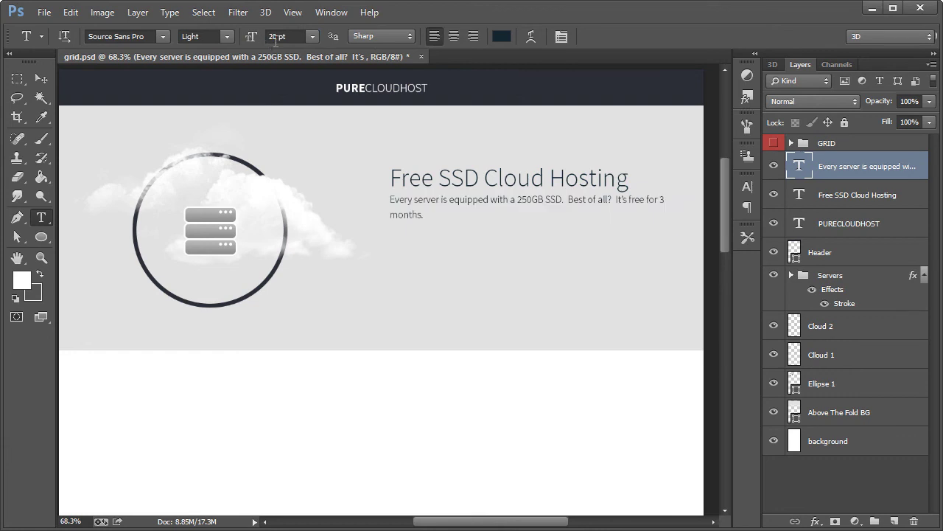
Set the description paragraph's font size to 28 pt and shift it slightly down to widen the gap under the heading
{"action": "left_click", "coordinate": [276, 37]}
{"action": "type", "text": "28"}
{"action": "key", "text": "Return"}
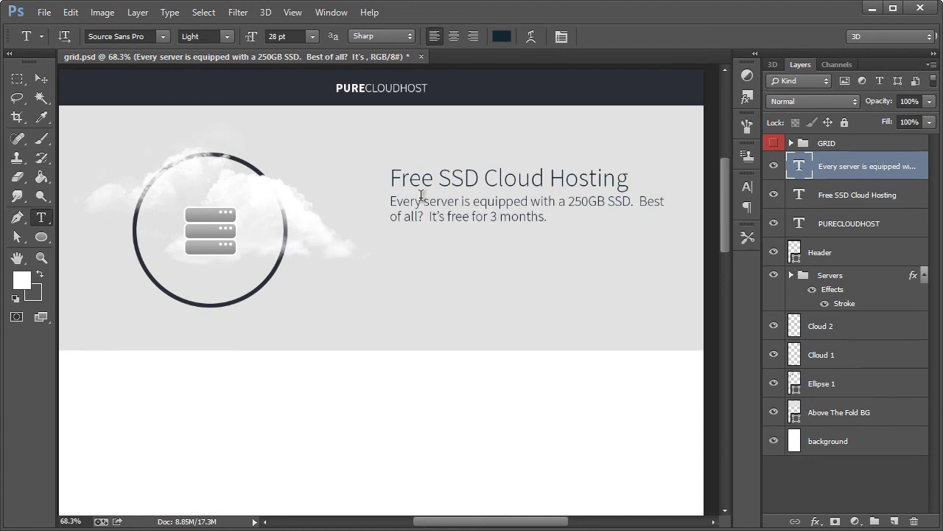
{"action": "left_click", "coordinate": [40, 77]}
{"action": "left_click_drag", "start_coordinate": [475, 207], "coordinate": [479, 209]}
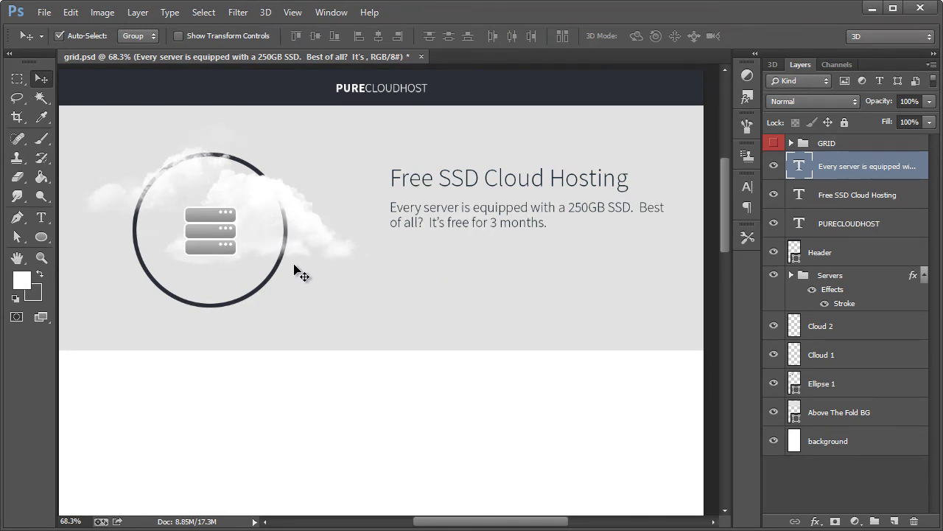
Draw a rounded rectangle about 368 × 76 px with 12 px corner radius below the description, using the column grid to align it with the text
{"action": "left_click", "coordinate": [46, 237]}
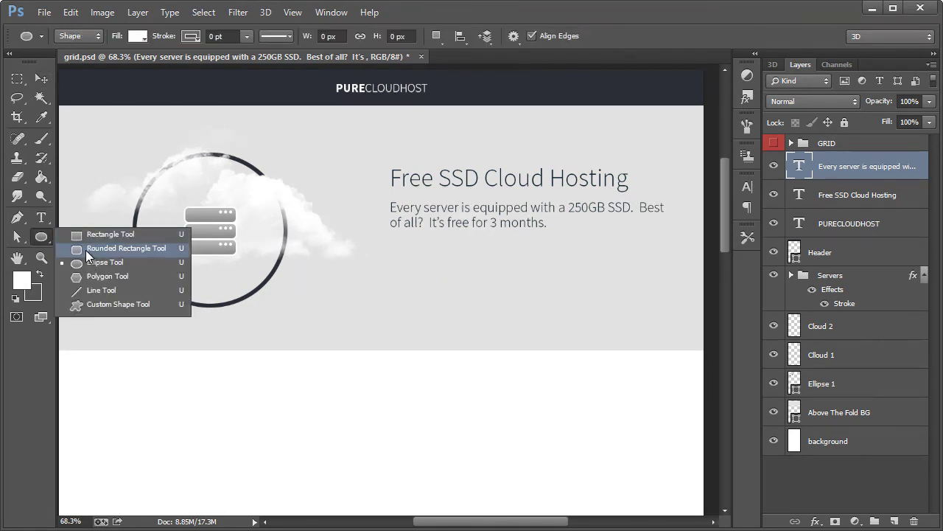
{"action": "left_click", "coordinate": [85, 249]}
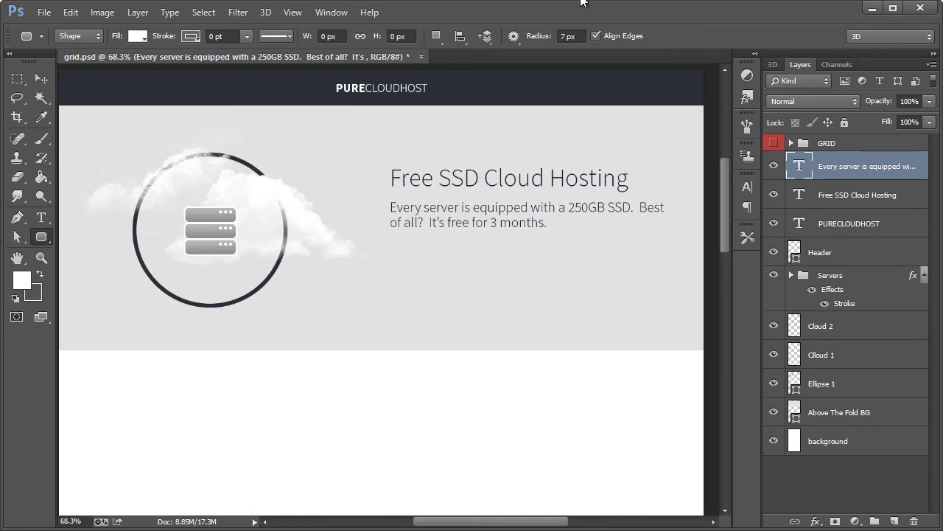
{"action": "left_click", "coordinate": [564, 37]}
{"action": "type", "text": "12"}
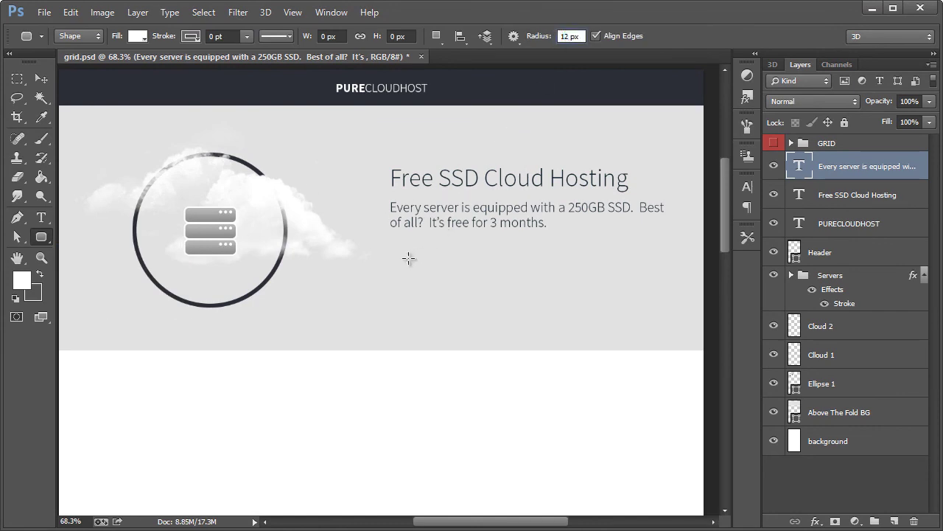
{"action": "left_click", "coordinate": [773, 143]}
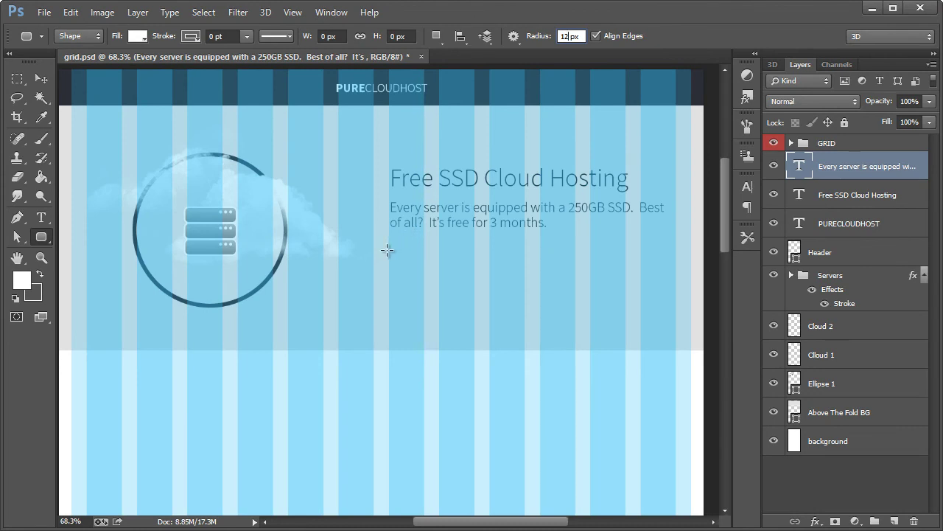
{"action": "left_click_drag", "start_coordinate": [390, 252], "coordinate": [574, 290]}
{"action": "left_click", "coordinate": [773, 144]}
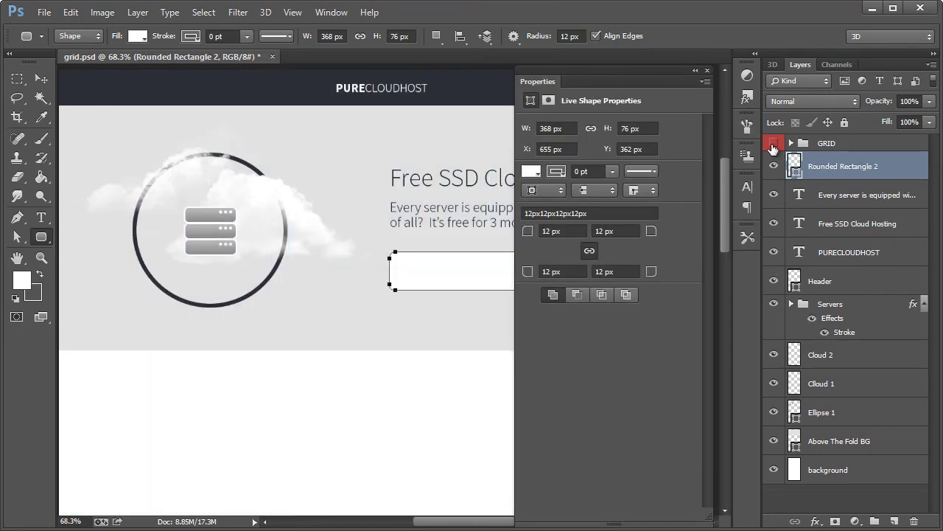
{"action": "left_click", "coordinate": [708, 72]}
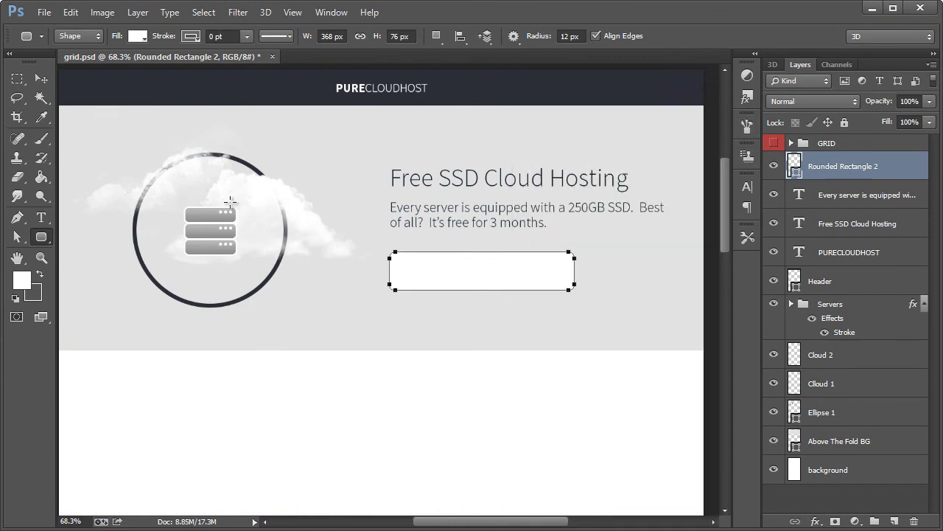
Change the rounded rectangle's fill to the green colour #00c494
{"action": "double_click", "coordinate": [793, 163]}
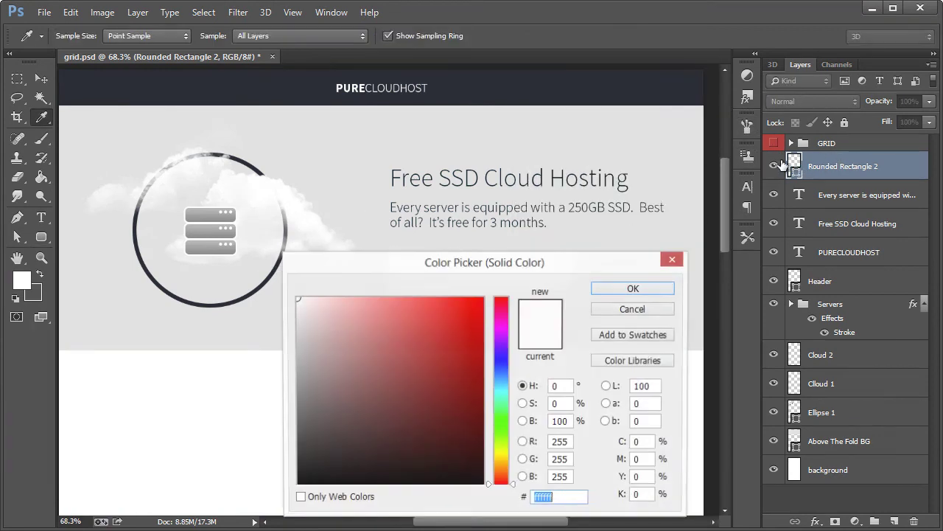
{"action": "left_click", "coordinate": [478, 99]}
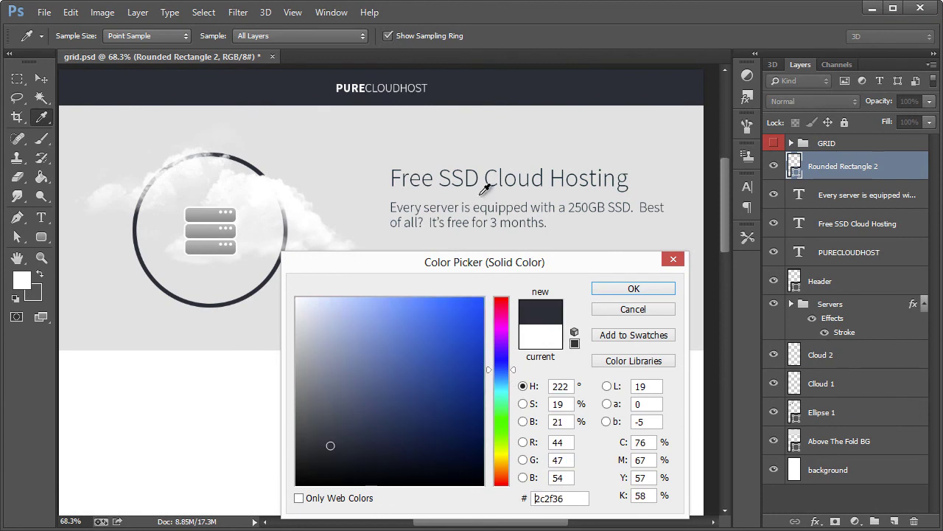
{"action": "left_click_drag", "start_coordinate": [478, 271], "coordinate": [745, 187]}
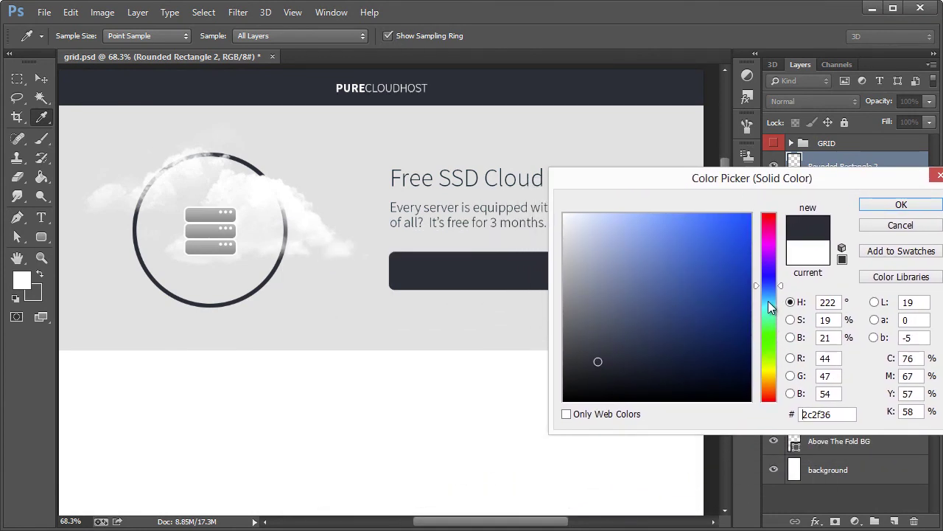
{"action": "left_click_drag", "start_coordinate": [769, 305], "coordinate": [770, 312]}
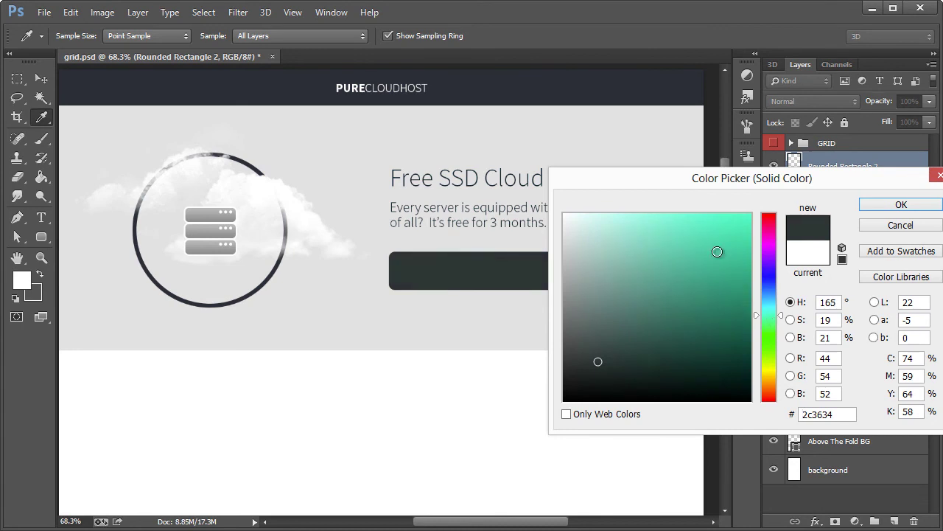
{"action": "left_click_drag", "start_coordinate": [717, 251], "coordinate": [748, 214]}
{"action": "mouse_move", "coordinate": [742, 249]}
{"action": "left_mouse_down"}
{"action": "mouse_move", "coordinate": [733, 275]}
{"action": "mouse_move", "coordinate": [750, 256]}
{"action": "left_mouse_up"}
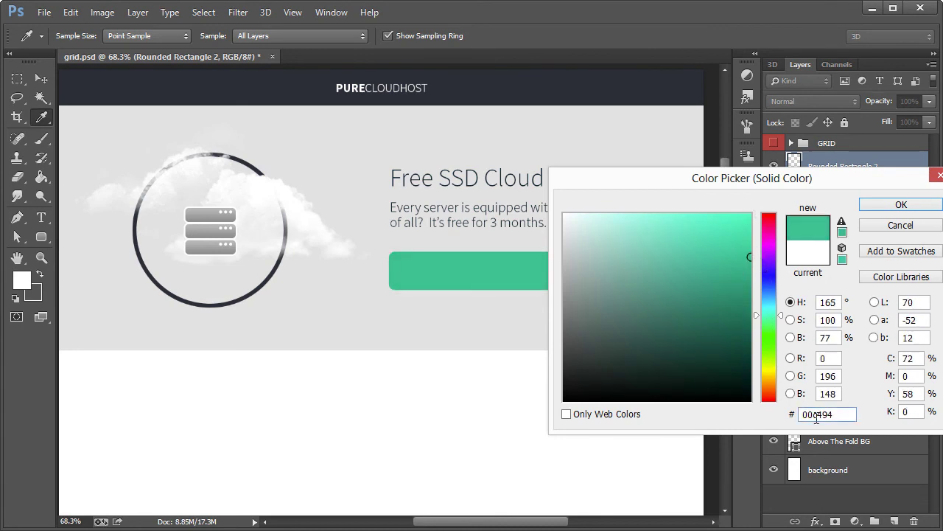
{"action": "left_click", "coordinate": [901, 205]}
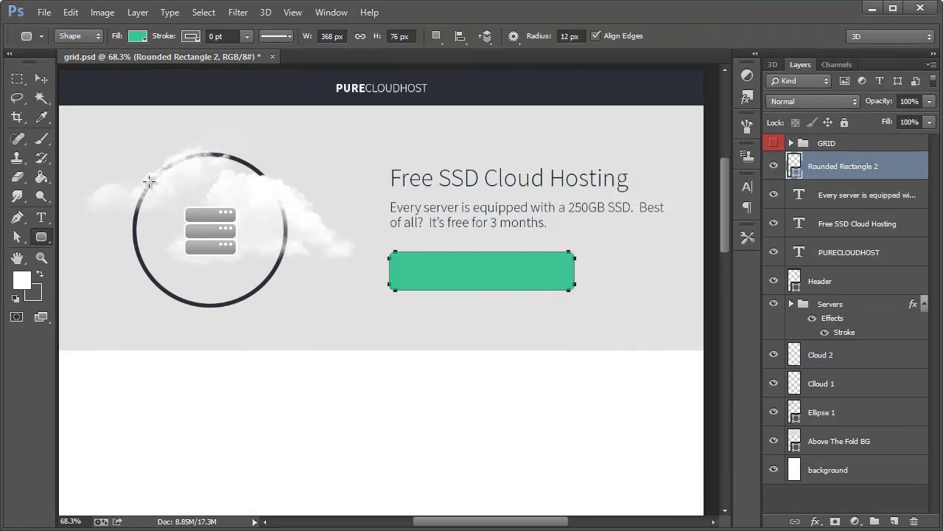
Add the text "Give me that free stuff." on the green button in 28 pt Source Sans Pro Light
{"action": "left_click", "coordinate": [42, 217]}
{"action": "key", "text": "ctrl+h"}
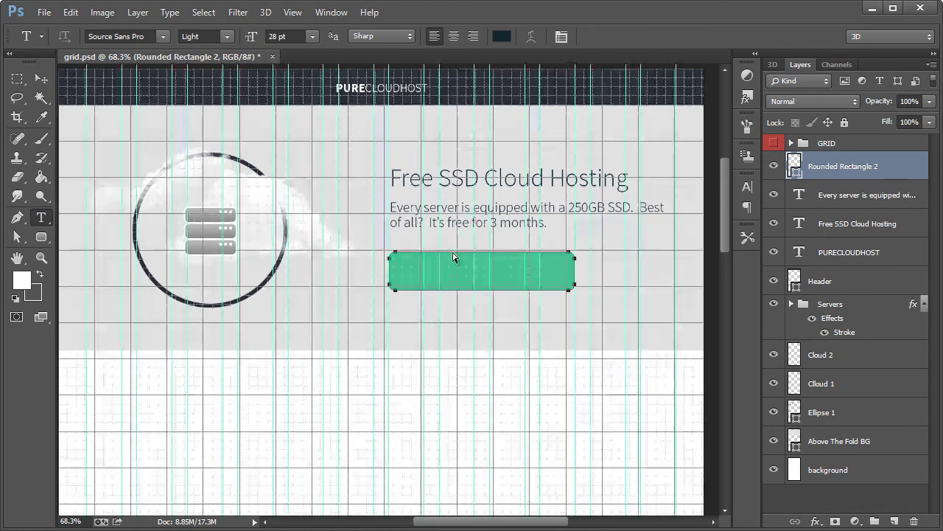
{"action": "key", "text": "ctrl+h"}
{"action": "left_click", "coordinate": [415, 272]}
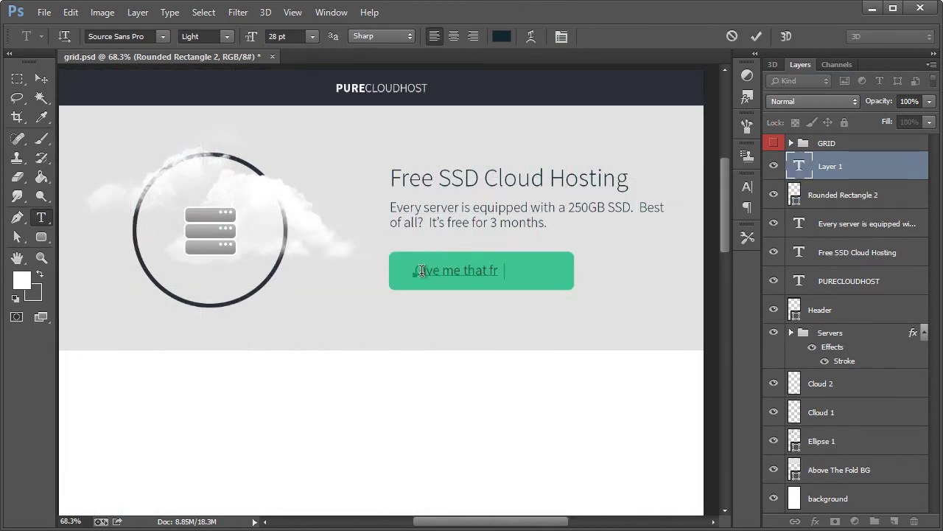
{"action": "left_click", "coordinate": [42, 157]}
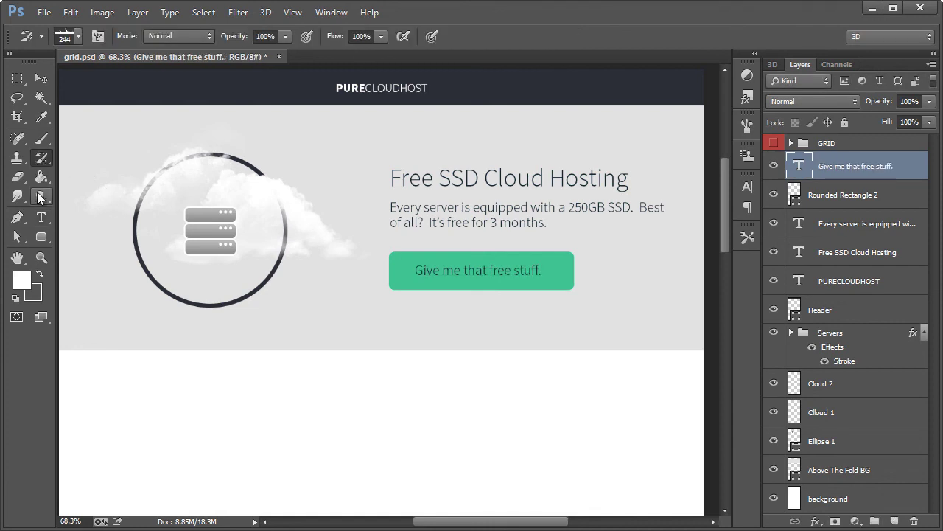
Set the button label's text colour to white (#ffffff)
{"action": "left_click", "coordinate": [41, 217]}
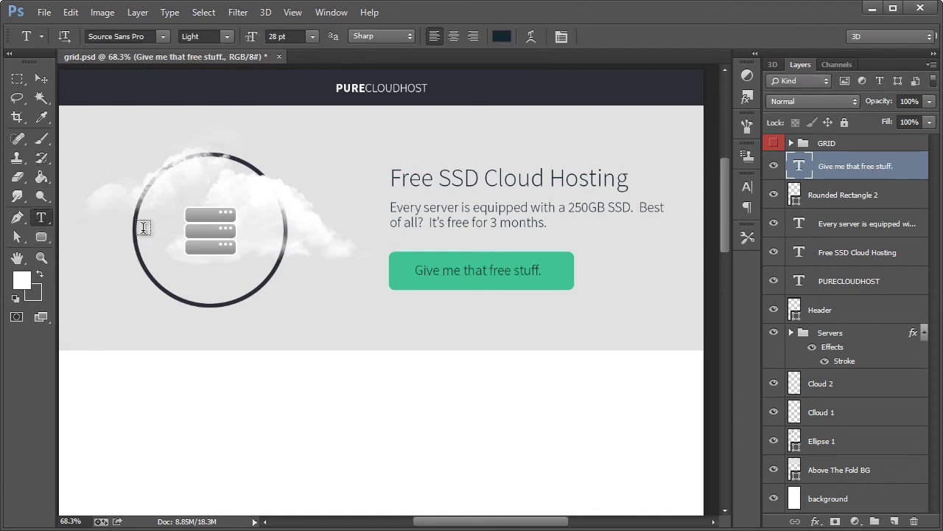
{"action": "left_click", "coordinate": [504, 36]}
{"action": "type", "text": "ffffff"}
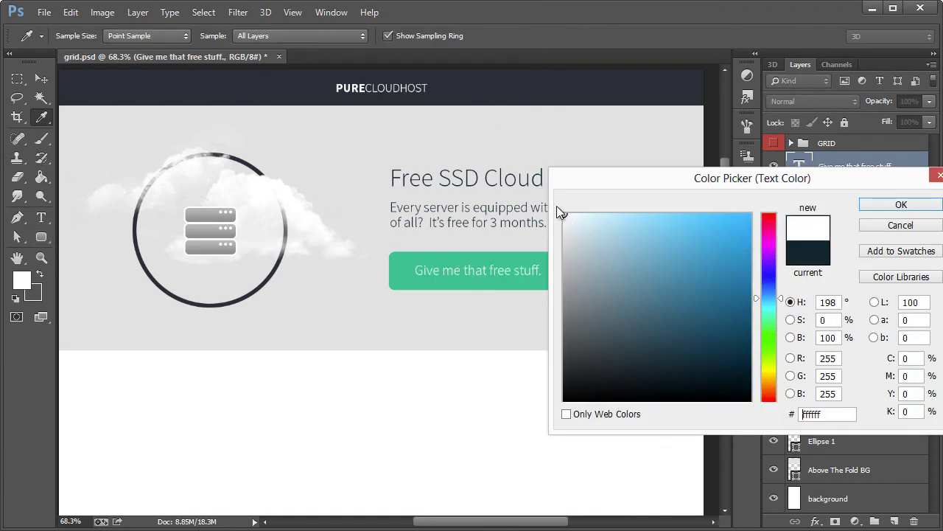
{"action": "key", "text": "Return"}
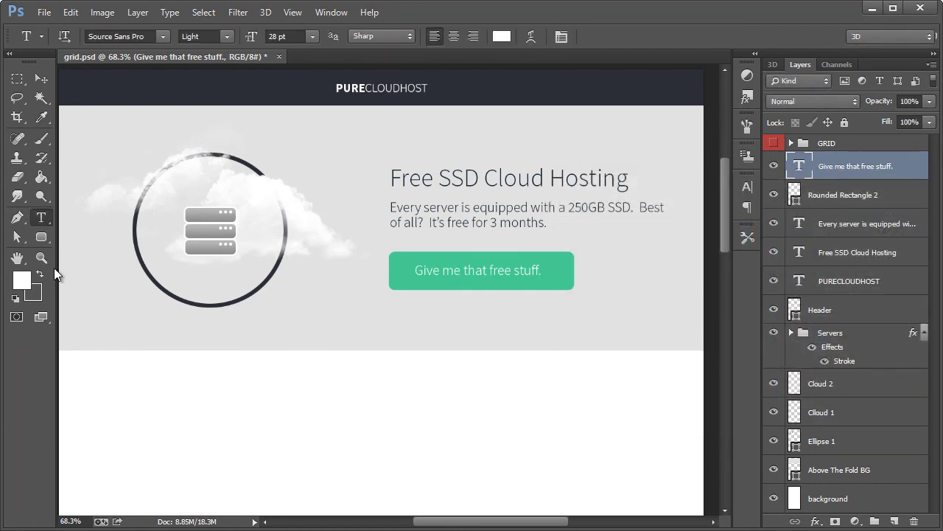
Examine the heading, description and button at 100% zoom, along with the blank area below the grey section
{"action": "left_click", "coordinate": [42, 257]}
{"action": "left_click", "coordinate": [487, 292]}
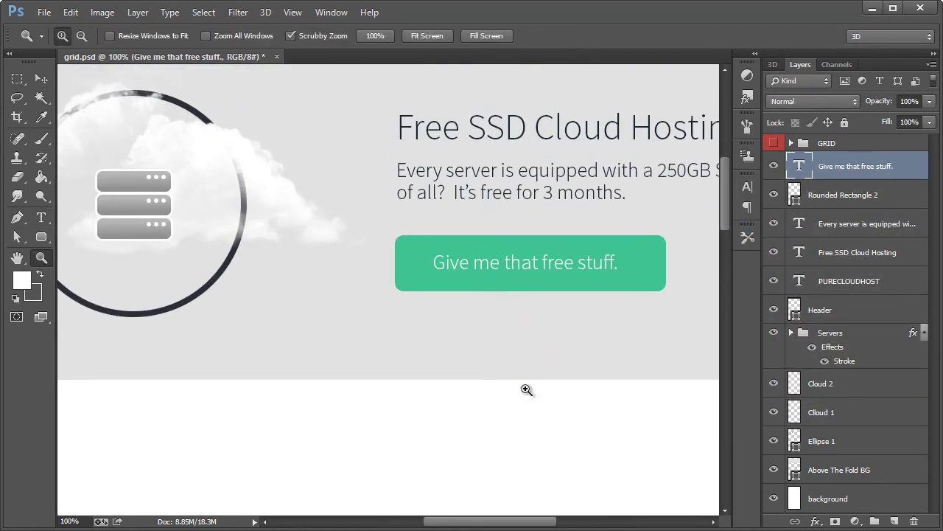
{"action": "left_click_drag", "start_coordinate": [520, 523], "coordinate": [538, 523]}
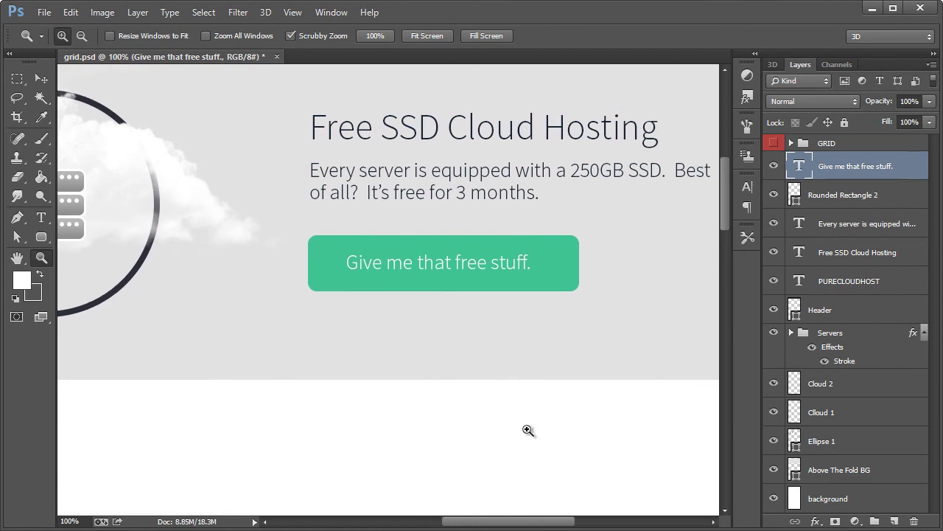
{"action": "scroll", "coordinate": [499, 368], "scroll_direction": "up", "scroll_amount": 3}
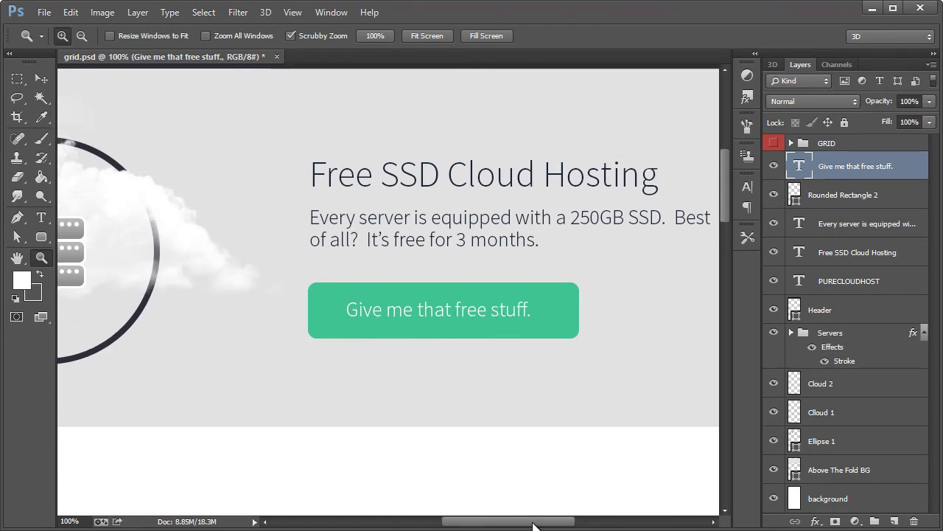
{"action": "left_click_drag", "start_coordinate": [533, 524], "coordinate": [512, 524]}
{"action": "scroll", "coordinate": [408, 396], "scroll_direction": "down", "scroll_amount": 8}
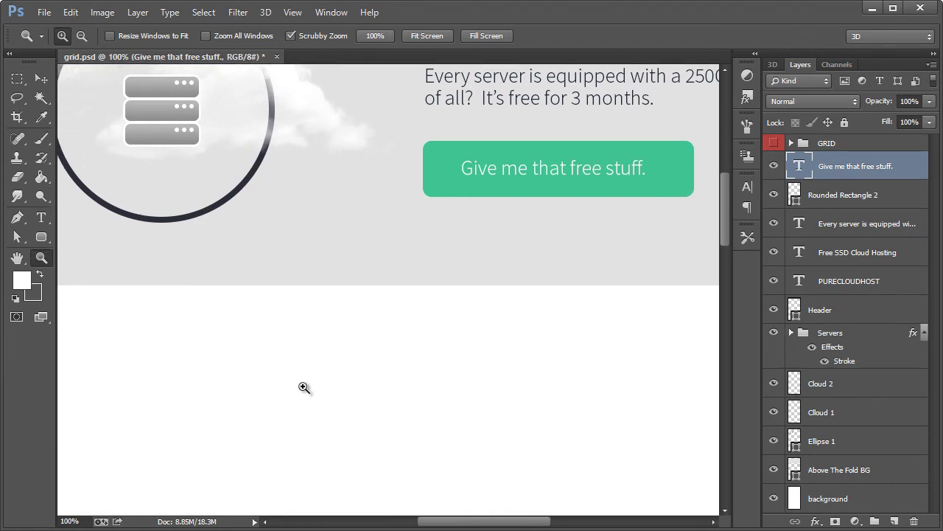
{"action": "scroll", "coordinate": [327, 342], "scroll_direction": "down", "scroll_amount": 3}
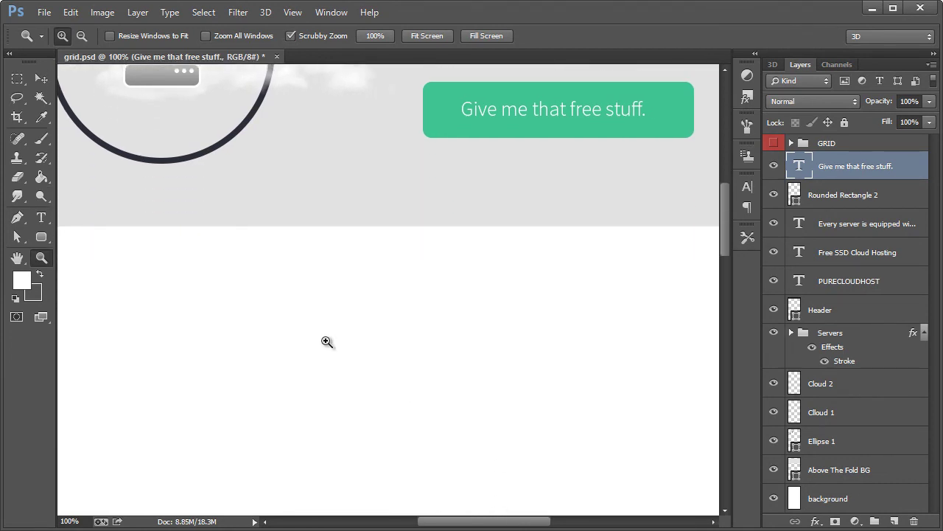
{"action": "scroll", "coordinate": [269, 368], "scroll_direction": "down", "scroll_amount": 2}
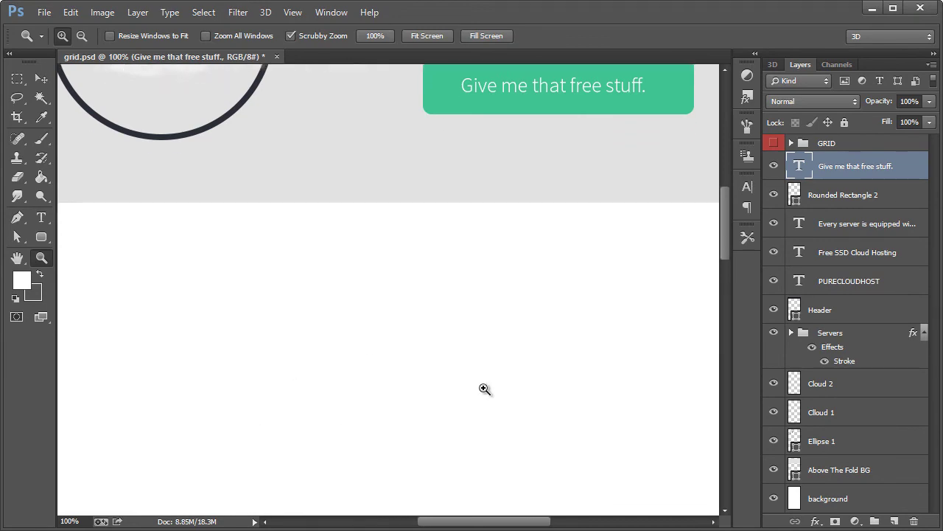